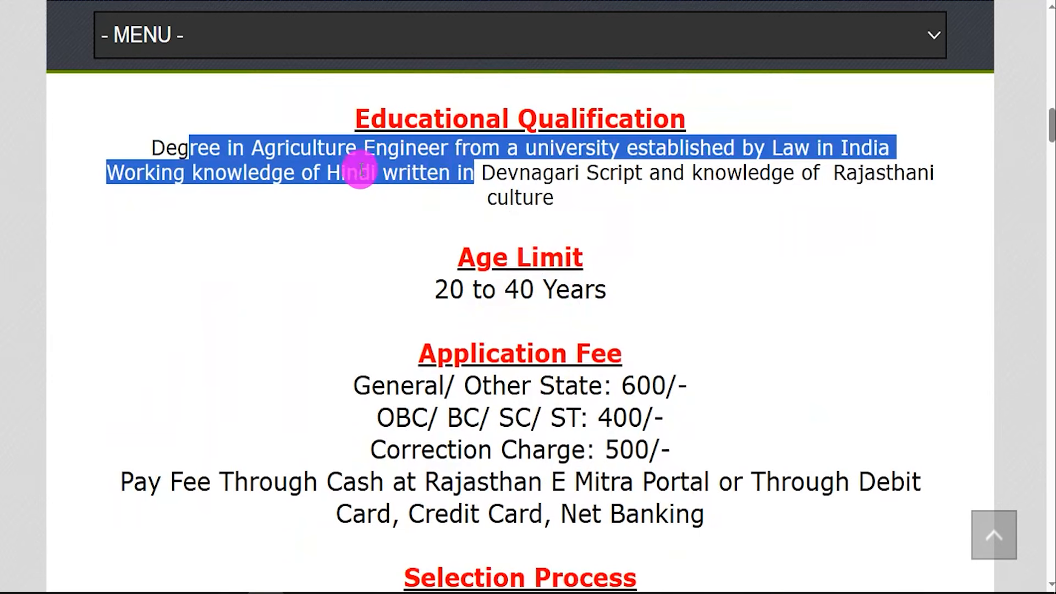
# Review the educational qualification, job location and apply mode details on the recruitment page.
pyautogui.click(361, 169)
pyautogui.moveTo(290, 148); pyautogui.dragTo(435, 149)
pyautogui.moveTo(596, 148); pyautogui.dragTo(700, 160)
pyautogui.scroll(-4, 549, 341)
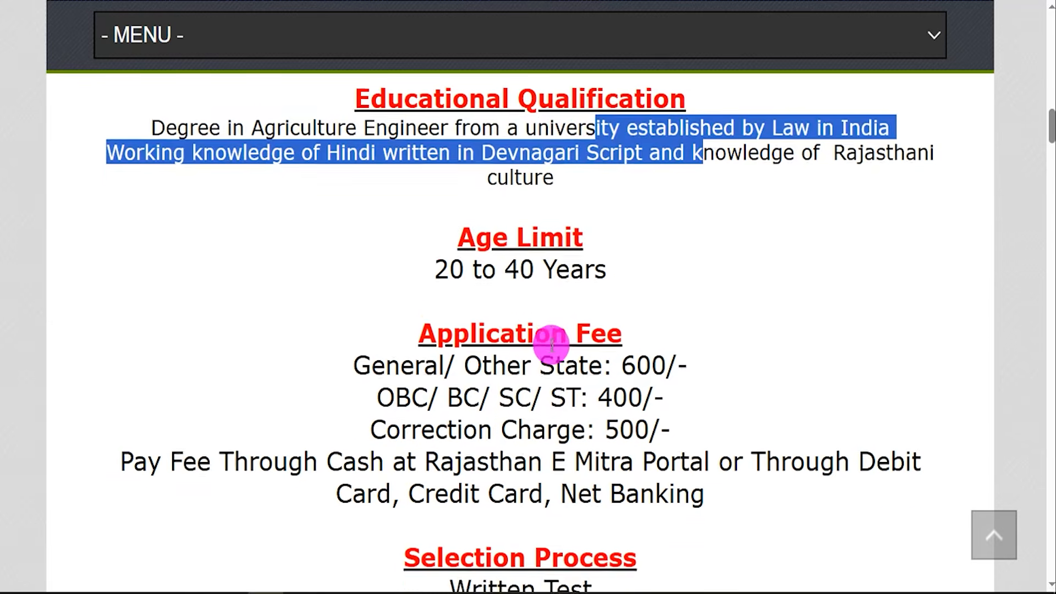
pyautogui.scroll(-3, 550, 344)
pyautogui.doubleClick(541, 397)
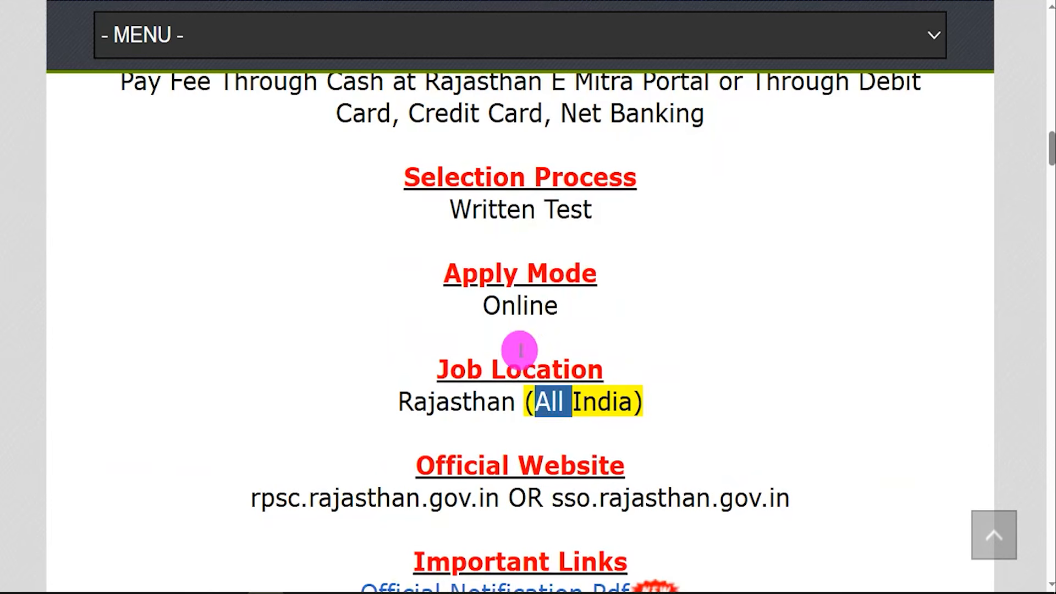
pyautogui.moveTo(484, 307); pyautogui.dragTo(557, 305)
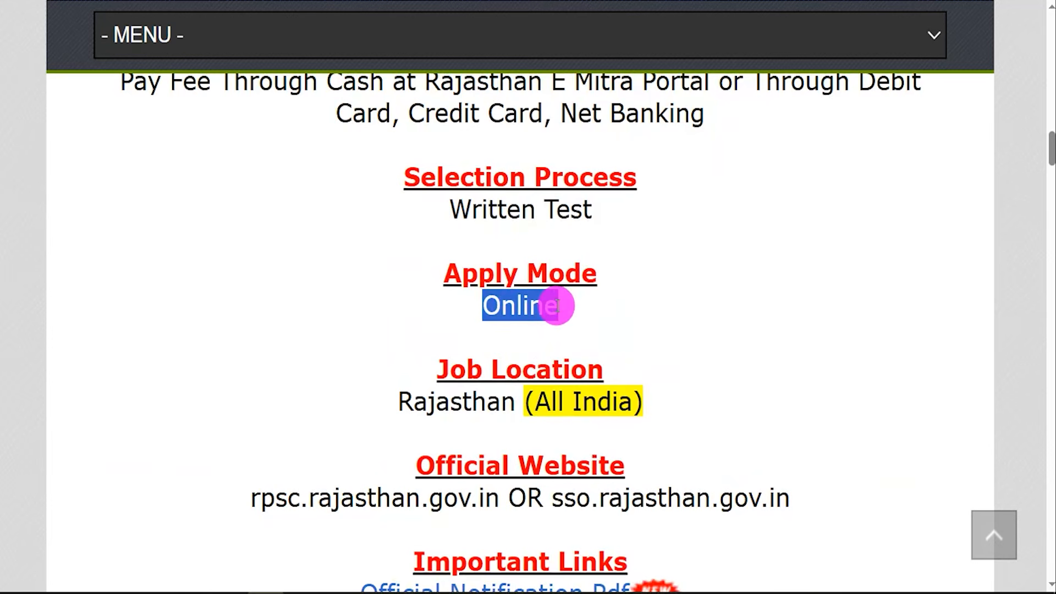
pyautogui.scroll(-1, 558, 311)
pyautogui.scroll(-3, 557, 308)
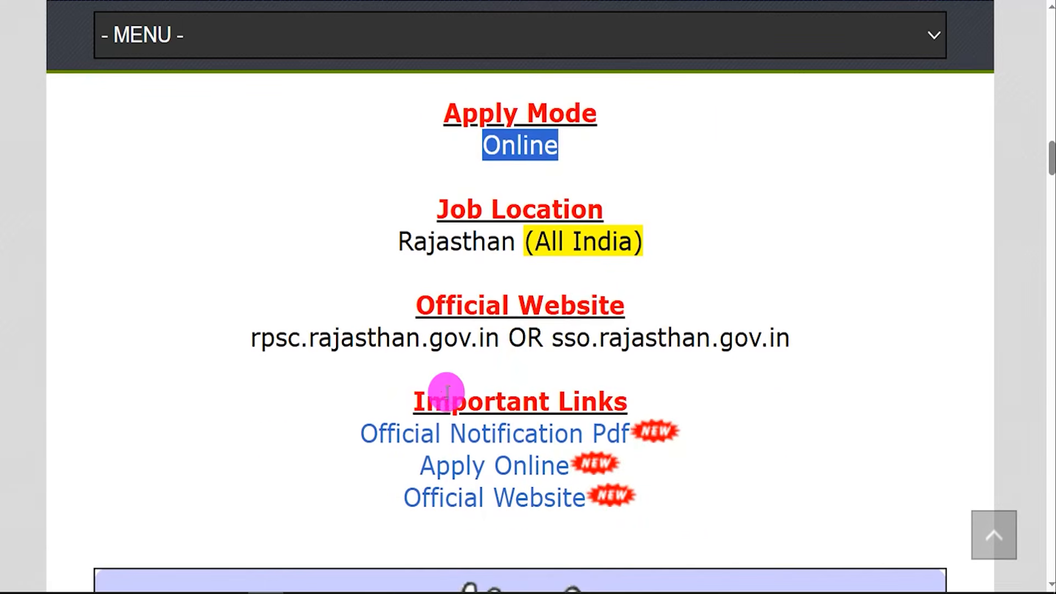
# Find the Official Notification Pdf entry under Important Links and bring up the notification document.
pyautogui.click(455, 403)
pyautogui.moveTo(428, 402); pyautogui.dragTo(613, 400)
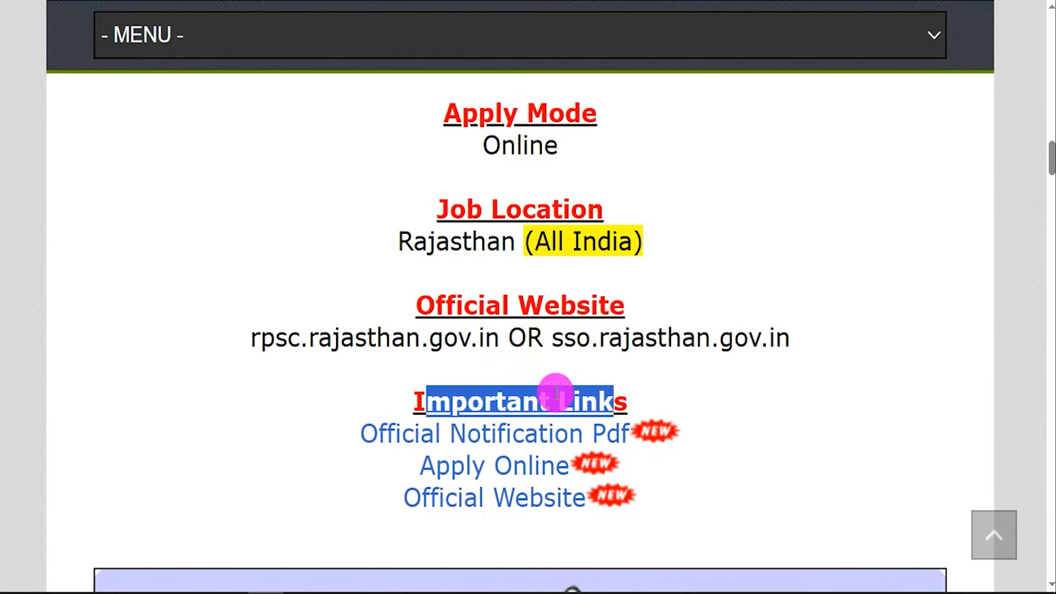
pyautogui.moveTo(360, 433); pyautogui.dragTo(626, 432)
pyautogui.click(561, 1)
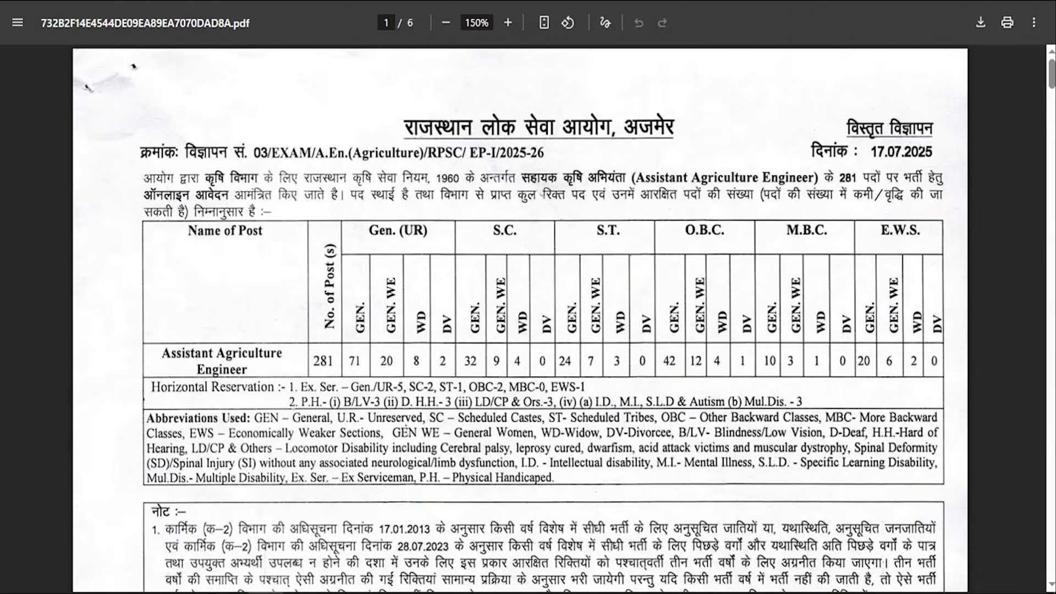
# Examine the Assistant Agriculture Engineer vacancy table, its category-wise posts and the notes below it in the notification.
pyautogui.moveTo(467, 388); pyautogui.dragTo(497, 386)
pyautogui.moveTo(414, 404); pyautogui.dragTo(464, 419)
pyautogui.click(414, 450)
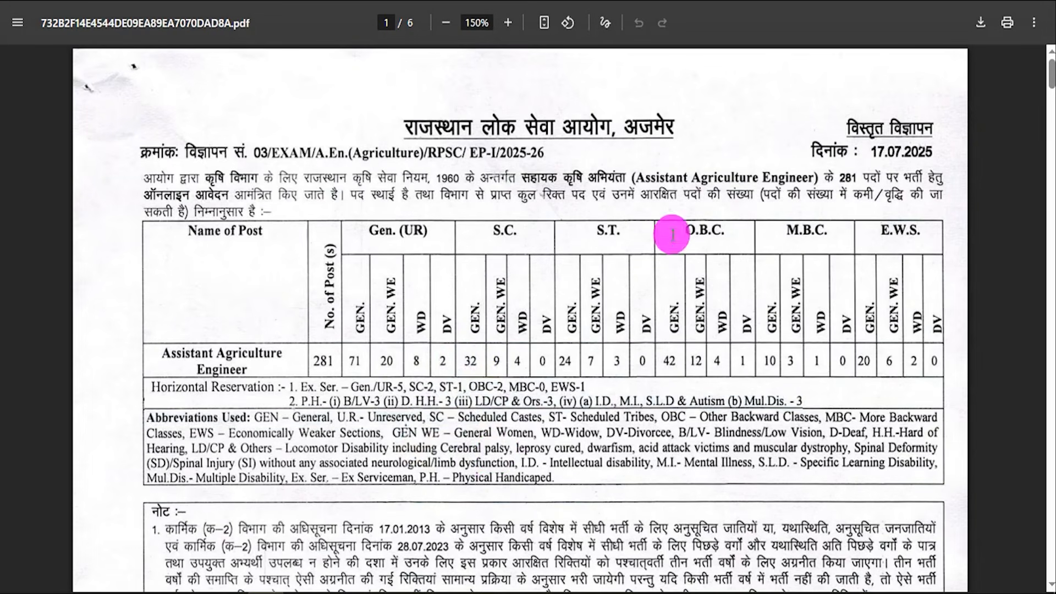
pyautogui.moveTo(632, 177); pyautogui.dragTo(766, 177)
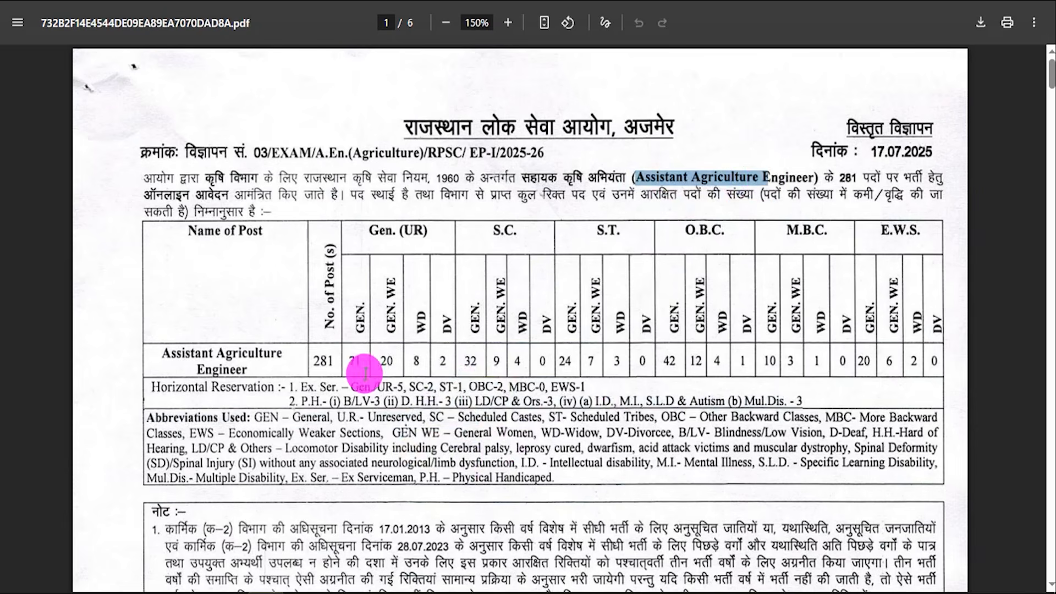
pyautogui.moveTo(315, 362); pyautogui.dragTo(341, 361)
pyautogui.moveTo(451, 322); pyautogui.dragTo(808, 312)
pyautogui.scroll(-10, 370, 370)
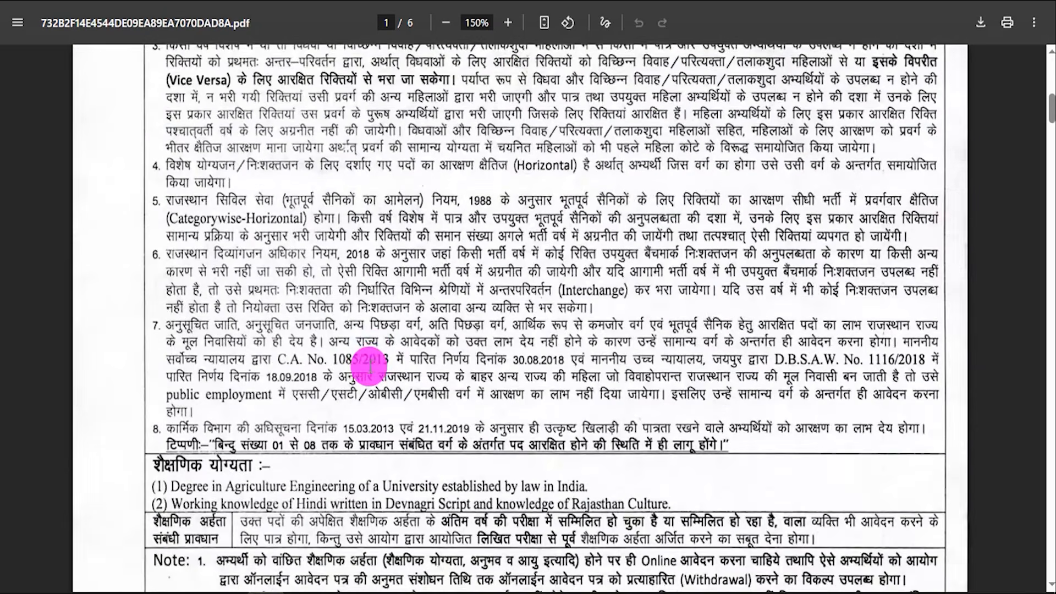
pyautogui.moveTo(364, 363); pyautogui.dragTo(402, 364)
# Read through the notification's educational qualification, age limit, application process and form correction sections.
pyautogui.scroll(-4, 403, 364)
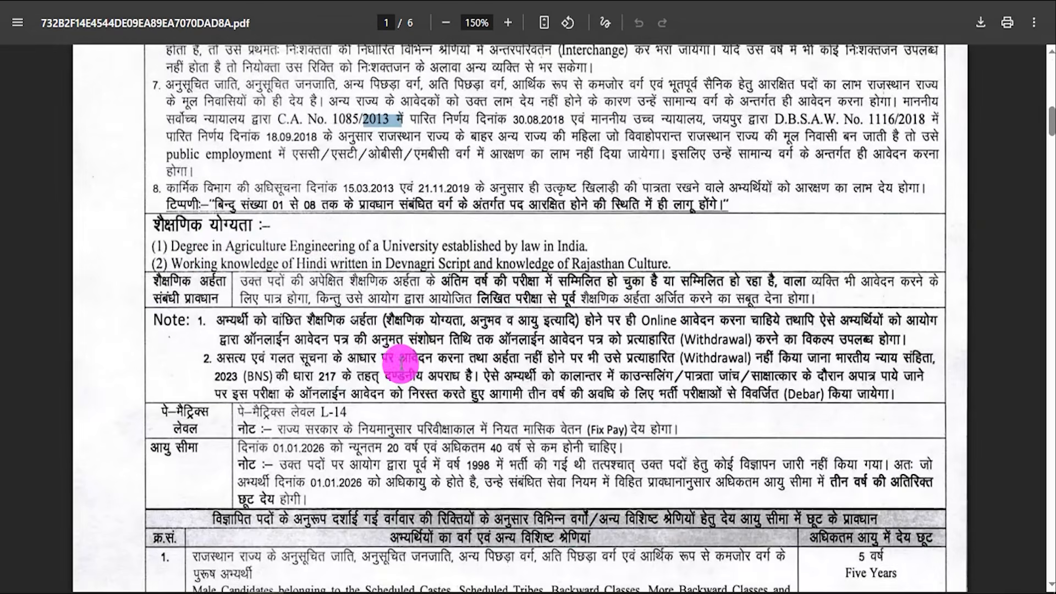
pyautogui.moveTo(211, 246); pyautogui.dragTo(410, 264)
pyautogui.moveTo(301, 350); pyautogui.dragTo(472, 379)
pyautogui.moveTo(333, 465); pyautogui.dragTo(486, 483)
pyautogui.scroll(-6, 492, 348)
pyautogui.scroll(-15, 492, 347)
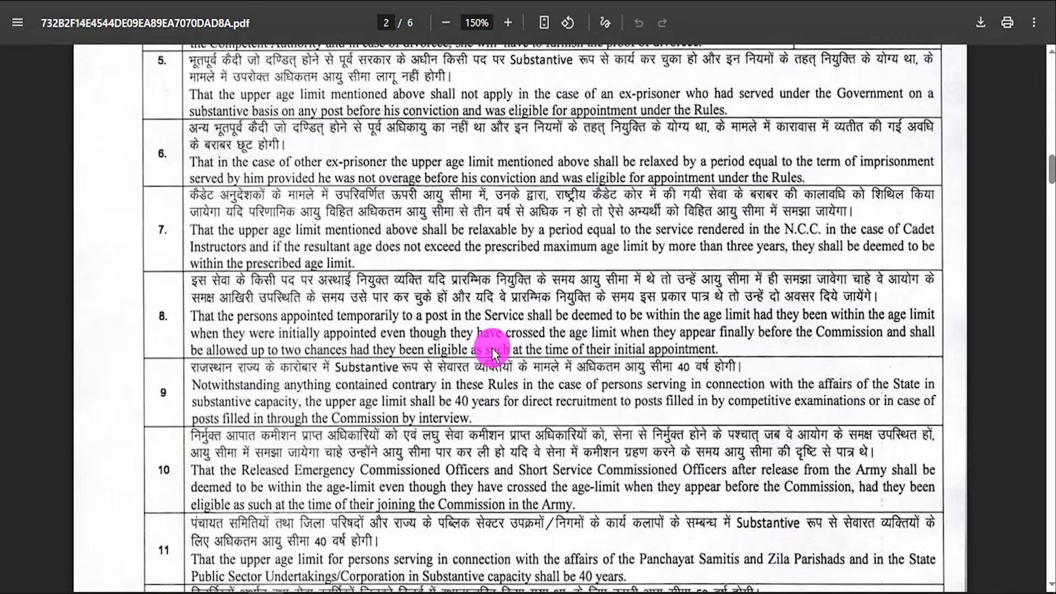
pyautogui.scroll(-3, 492, 348)
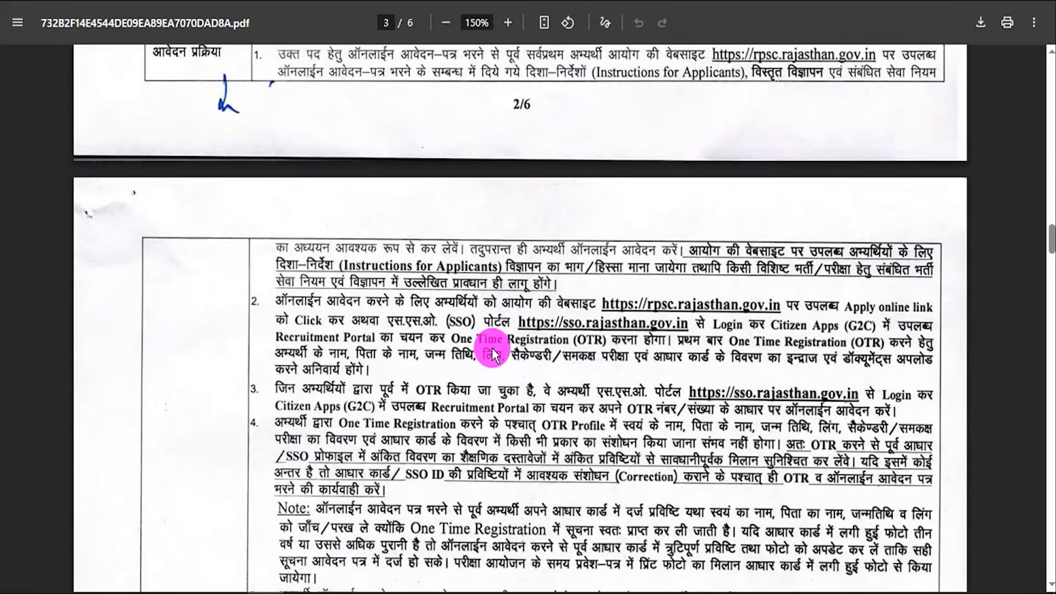
pyautogui.scroll(-14, 491, 348)
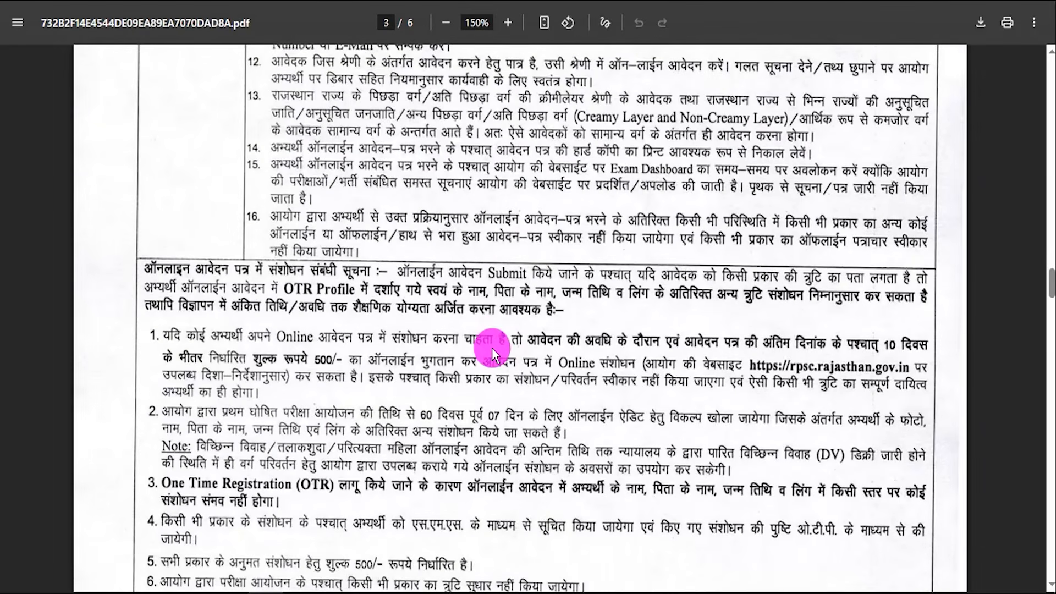
pyautogui.scroll(-5, 492, 348)
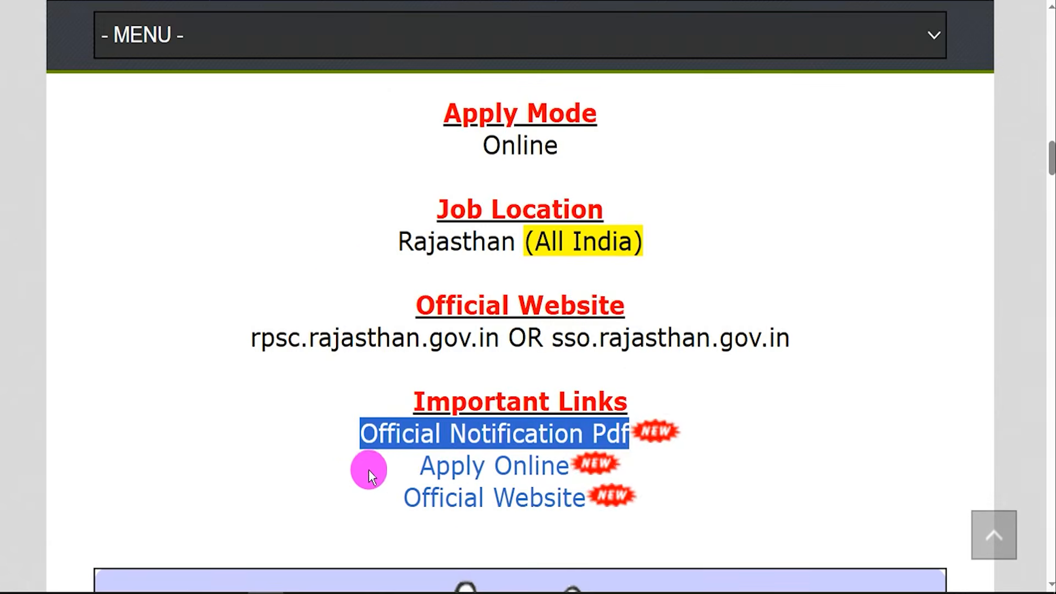
# Go from the Apply Online link to the Rajasthan Single Sign On portal and examine its SSOID, password and captcha login fields.
pyautogui.moveTo(401, 467); pyautogui.dragTo(566, 466)
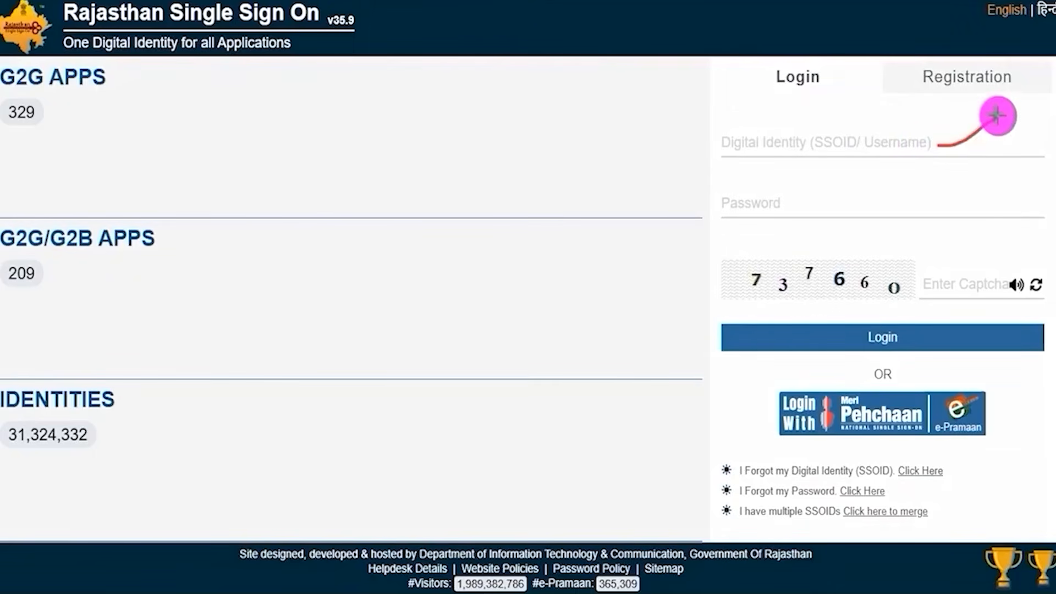
pyautogui.moveTo(904, 205)
pyautogui.mouseDown()
pyautogui.moveTo(924, 216)
pyautogui.moveTo(963, 177)
pyautogui.mouseUp()
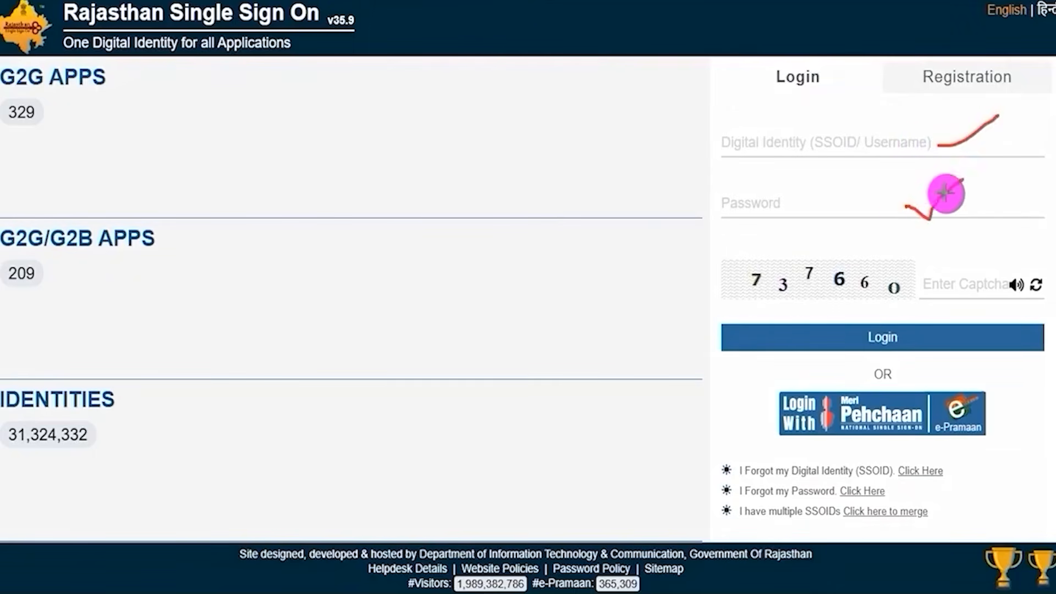
pyautogui.moveTo(772, 298); pyautogui.dragTo(858, 294)
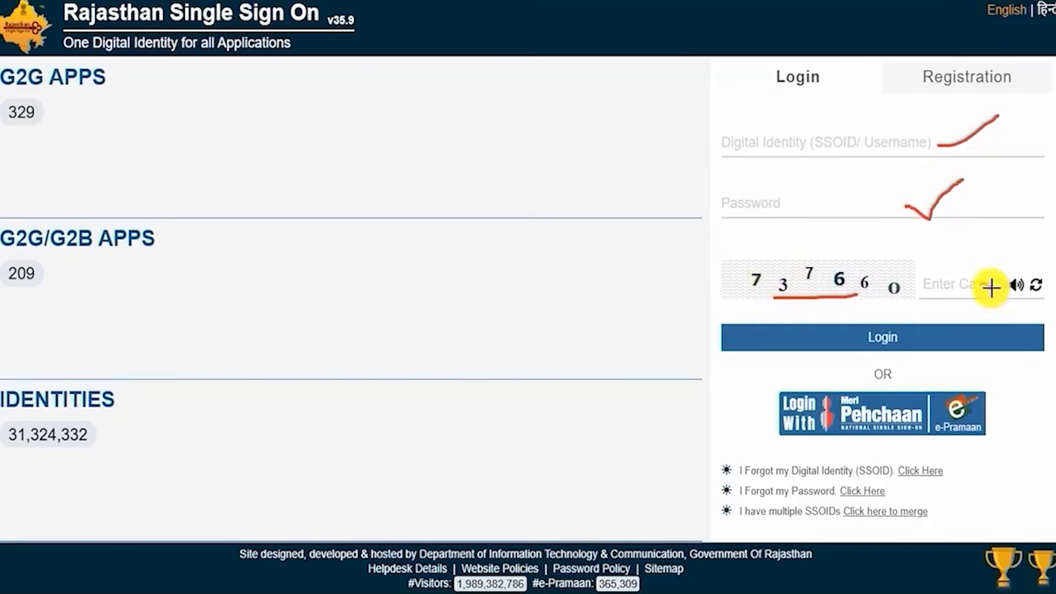
pyautogui.moveTo(980, 283); pyautogui.dragTo(1012, 258)
pyautogui.moveTo(912, 337); pyautogui.dragTo(968, 306)
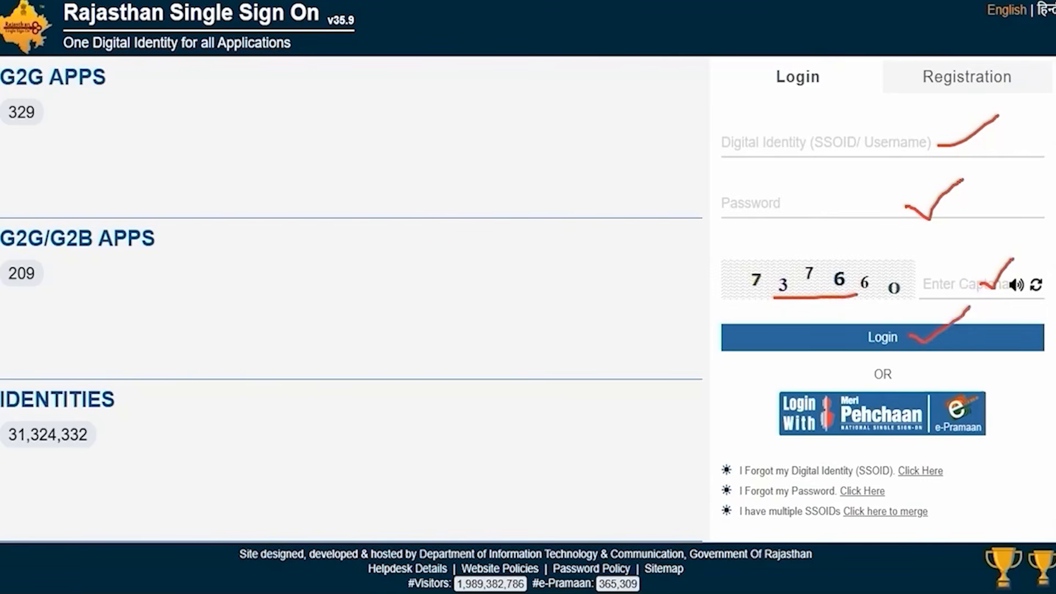
pyautogui.press('Escape')
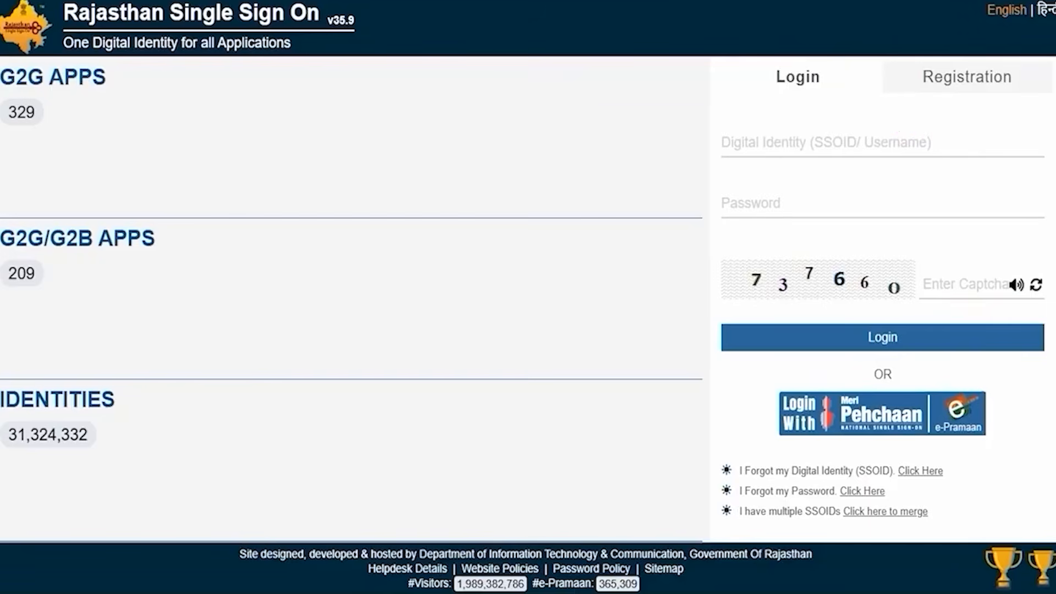
# Open the Registration options of the Rajasthan Single Sign On portal for creating a new SSO ID.
pyautogui.moveTo(912, 57)
pyautogui.mouseDown()
pyautogui.moveTo(955, 58)
pyautogui.moveTo(978, 84)
pyautogui.moveTo(1020, 96)
pyautogui.mouseUp()
pyautogui.moveTo(904, 57)
pyautogui.mouseDown()
pyautogui.moveTo(1008, 71)
pyautogui.moveTo(1031, 99)
pyautogui.mouseUp()
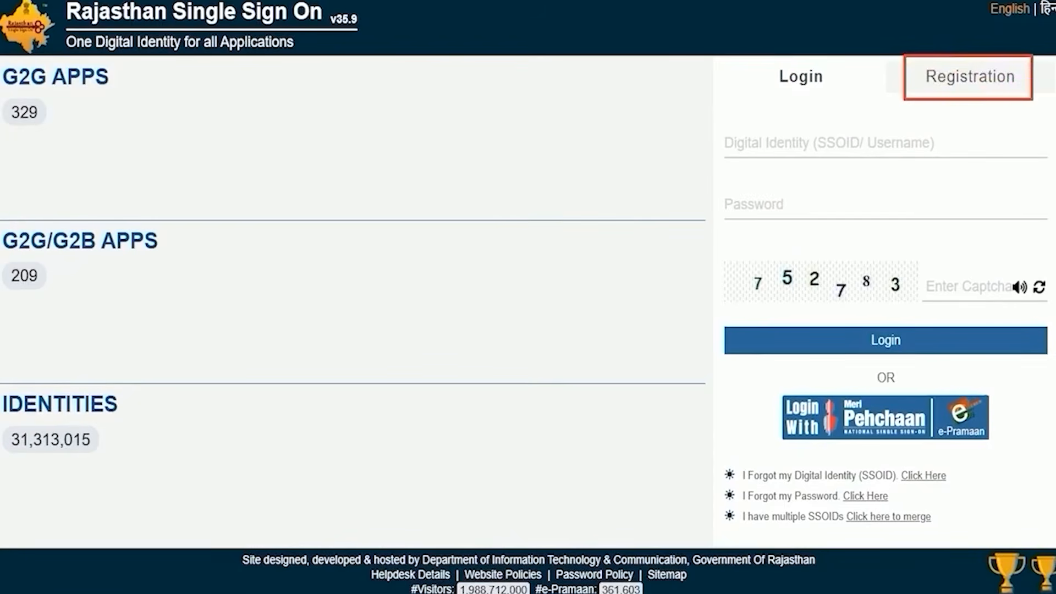
pyautogui.click(945, 65)
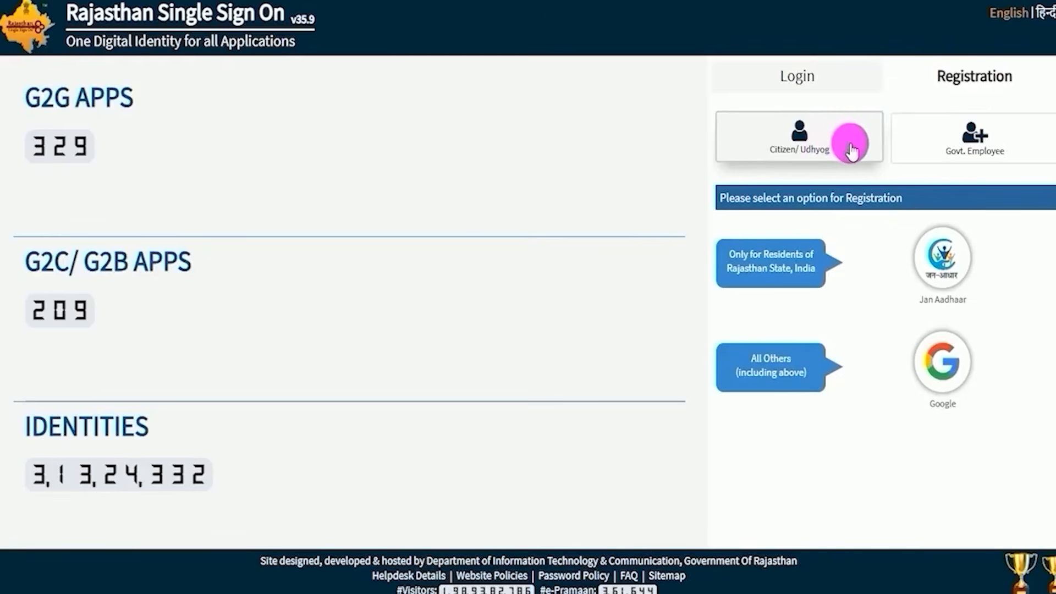
# Examine the Govt. Employee registration through SIPF, including its SIPF number and password fields.
pyautogui.click(942, 144)
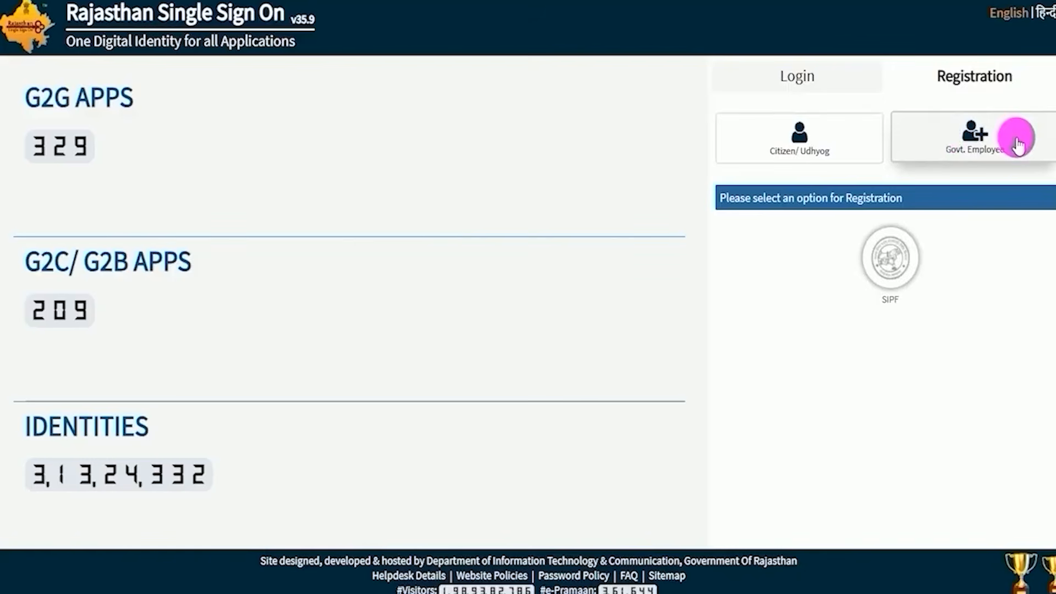
pyautogui.click(893, 278)
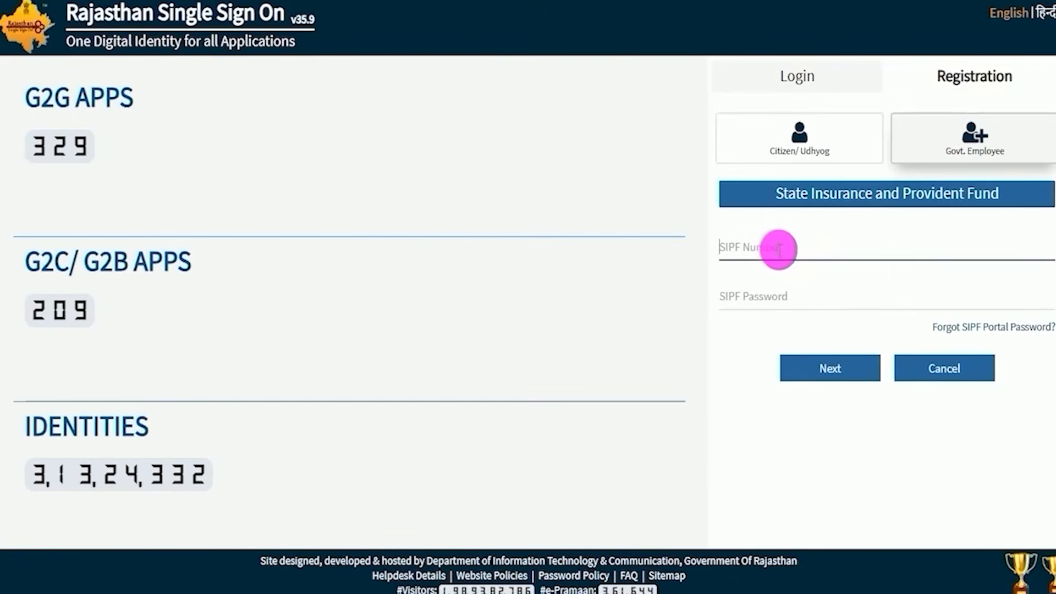
pyautogui.click(778, 250)
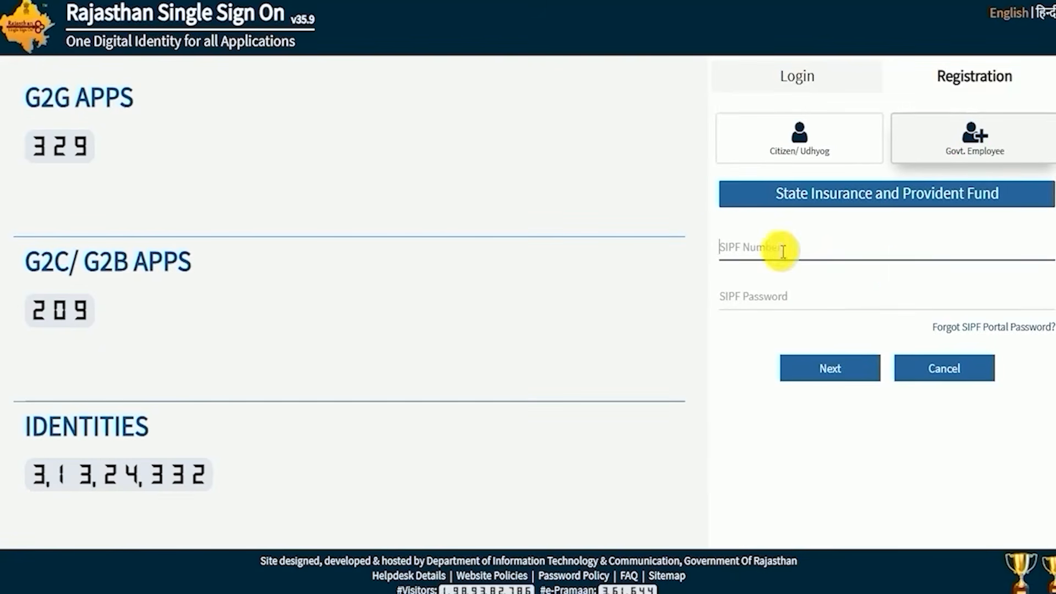
pyautogui.click(761, 300)
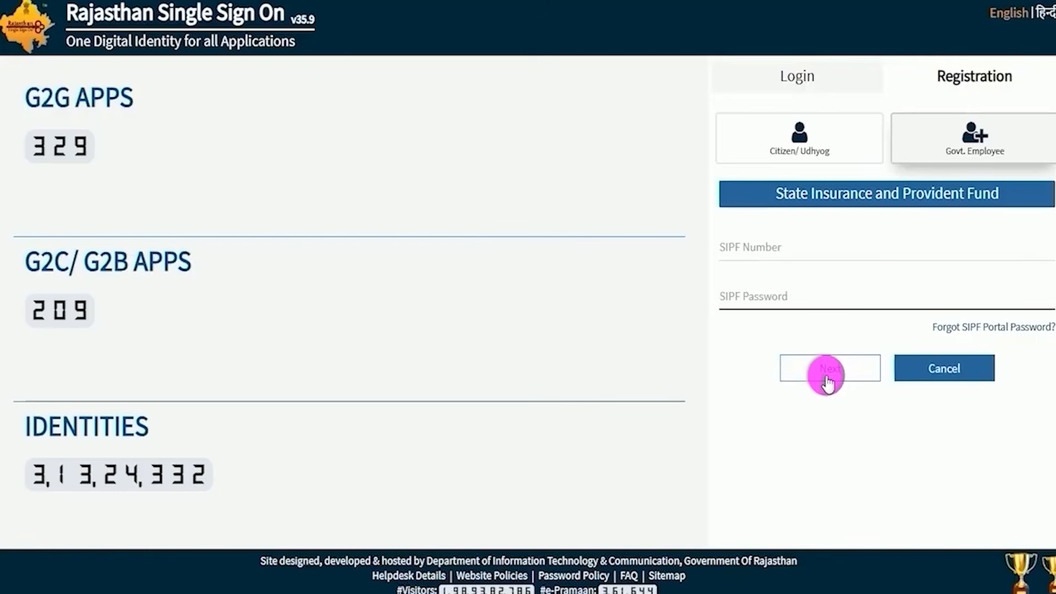
# Choose Citizen/ Udhyog registration with Google and bring up the Google sign-in's email or phone field.
pyautogui.click(789, 136)
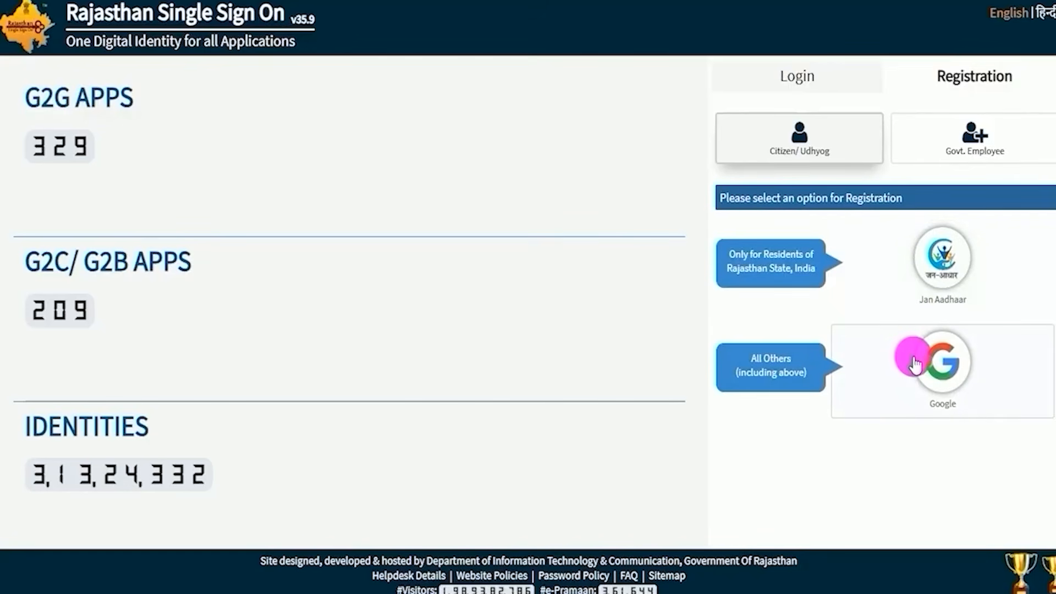
pyautogui.click(940, 378)
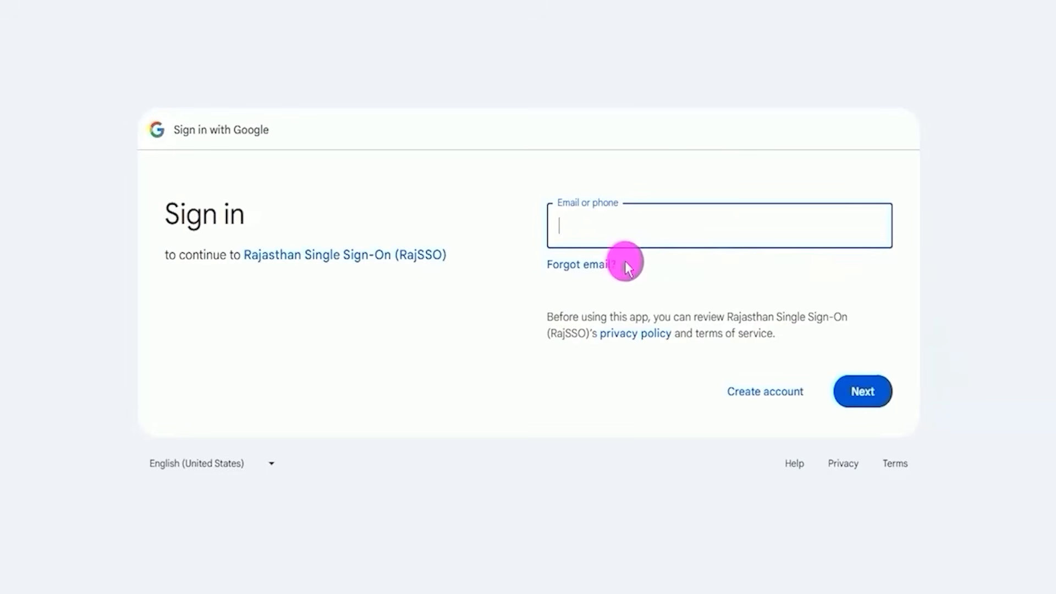
pyautogui.click(655, 229)
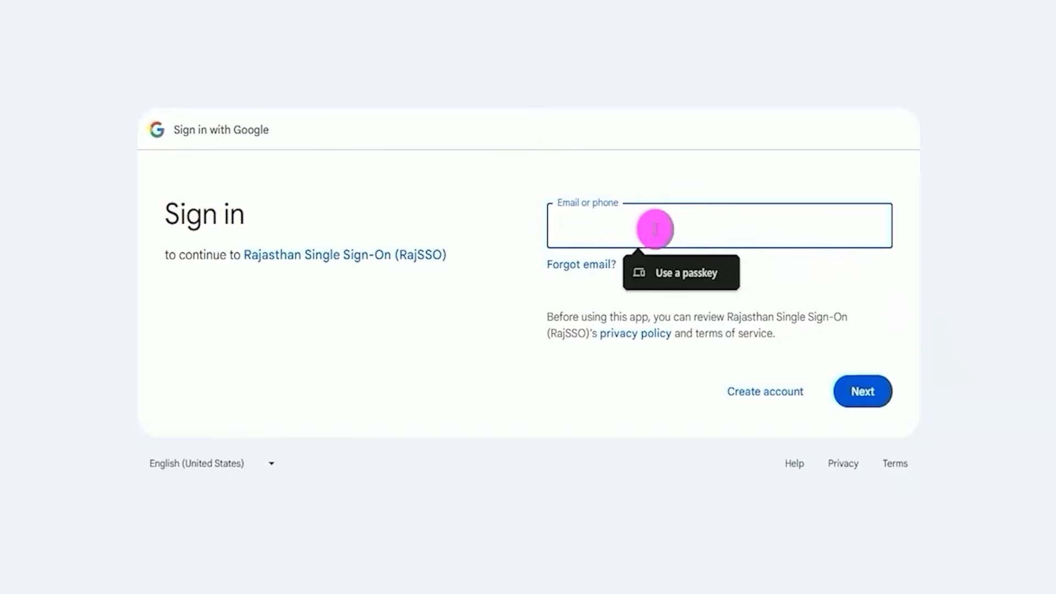
pyautogui.click(636, 397)
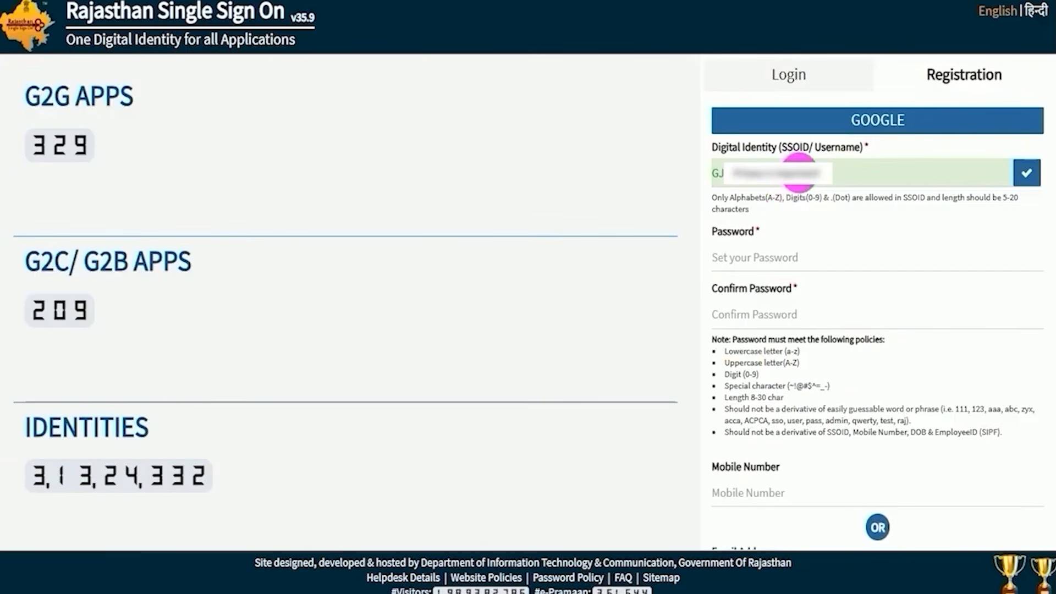
# Examine the SSOID username field, the password field and the password policy on the Google registration form.
pyautogui.doubleClick(798, 172)
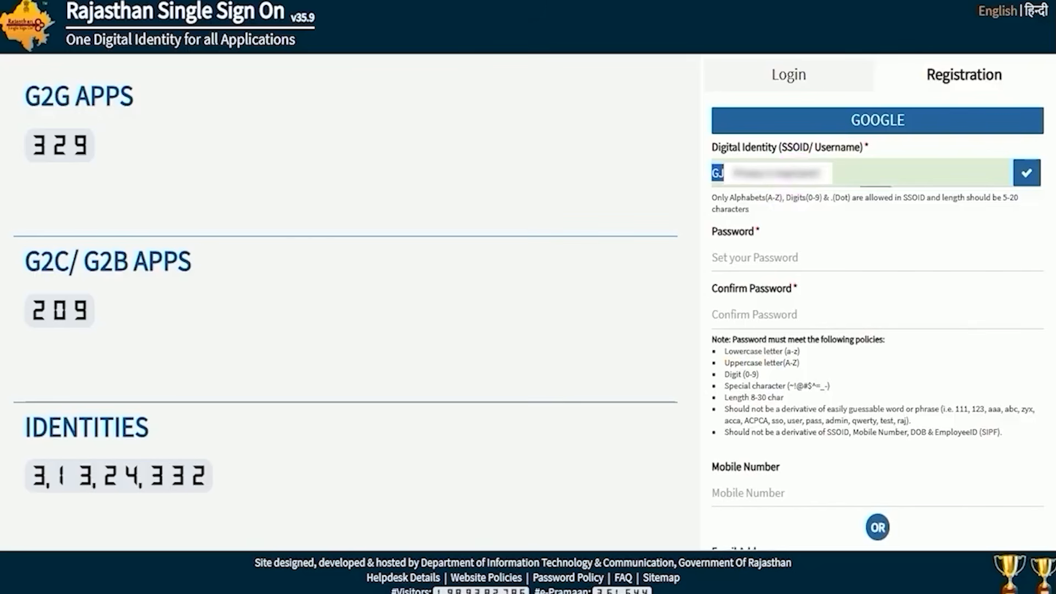
pyautogui.click(799, 172)
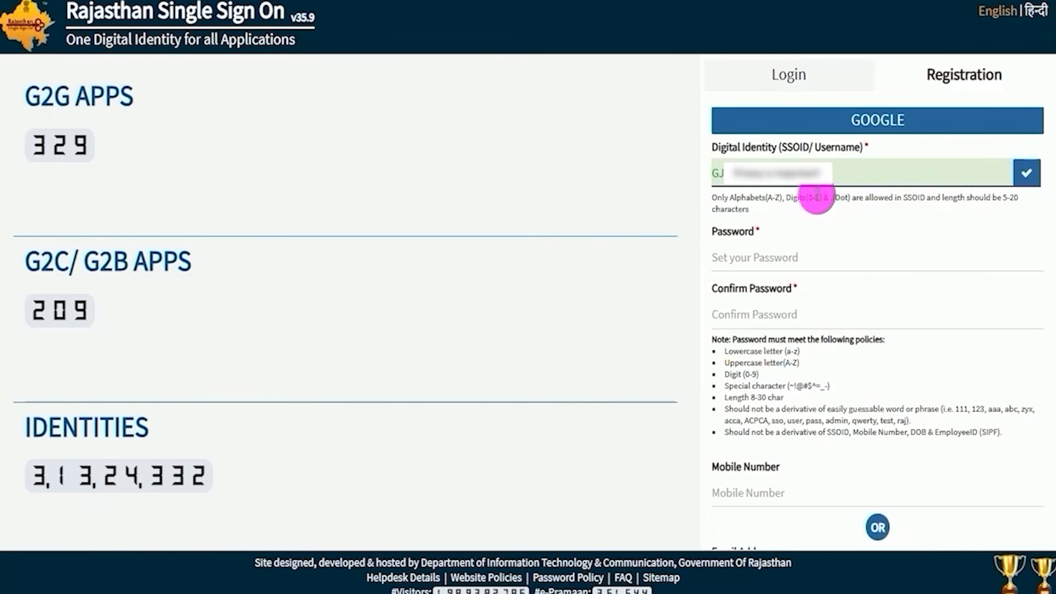
pyautogui.click(785, 258)
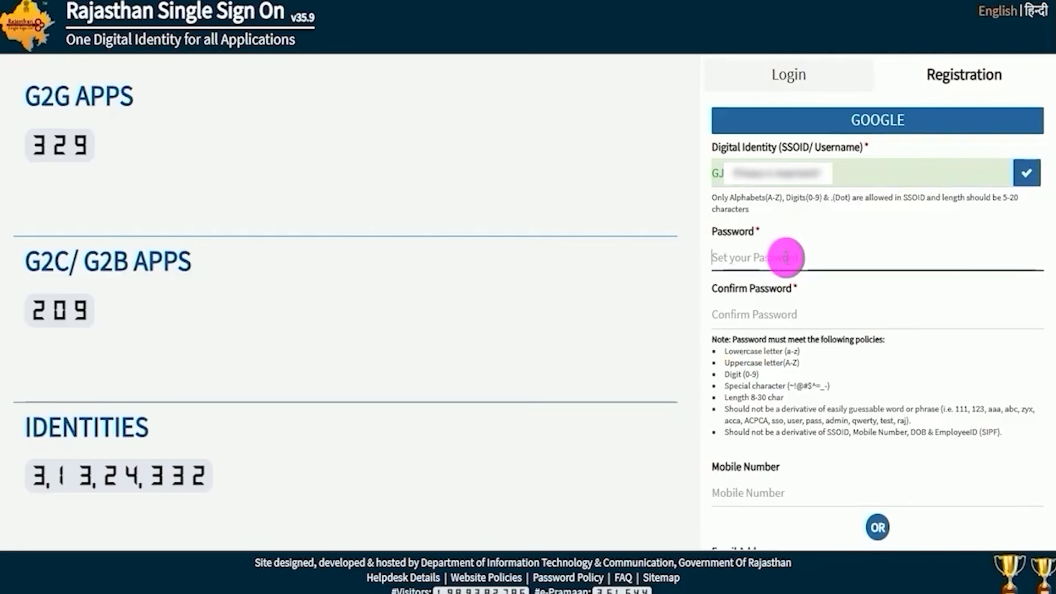
pyautogui.click(779, 396)
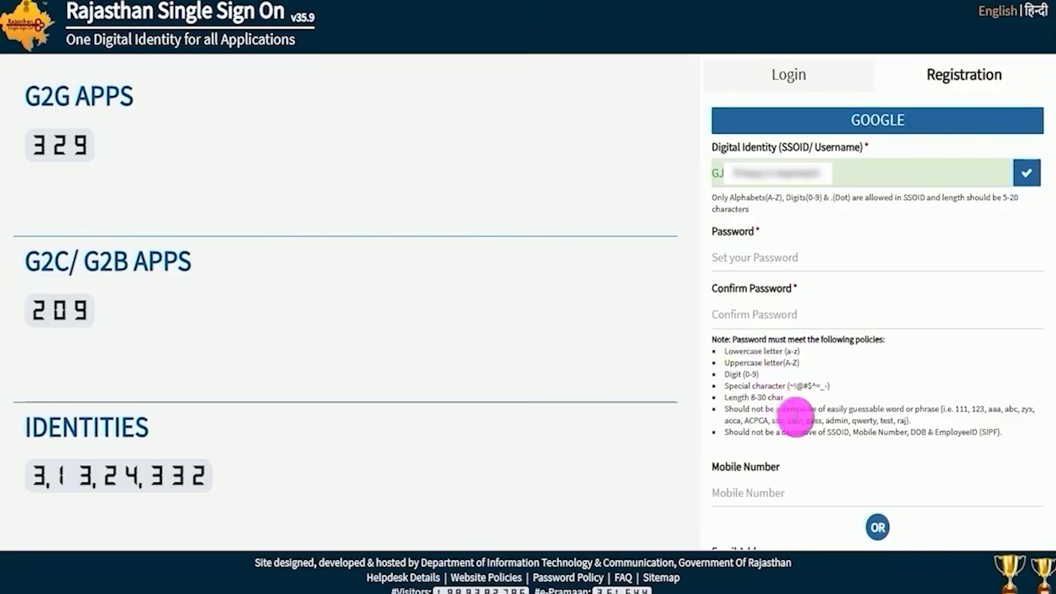
# Switch to Notepad and select the whole sample password that illustrates the password policy.
pyautogui.click(297, 593)
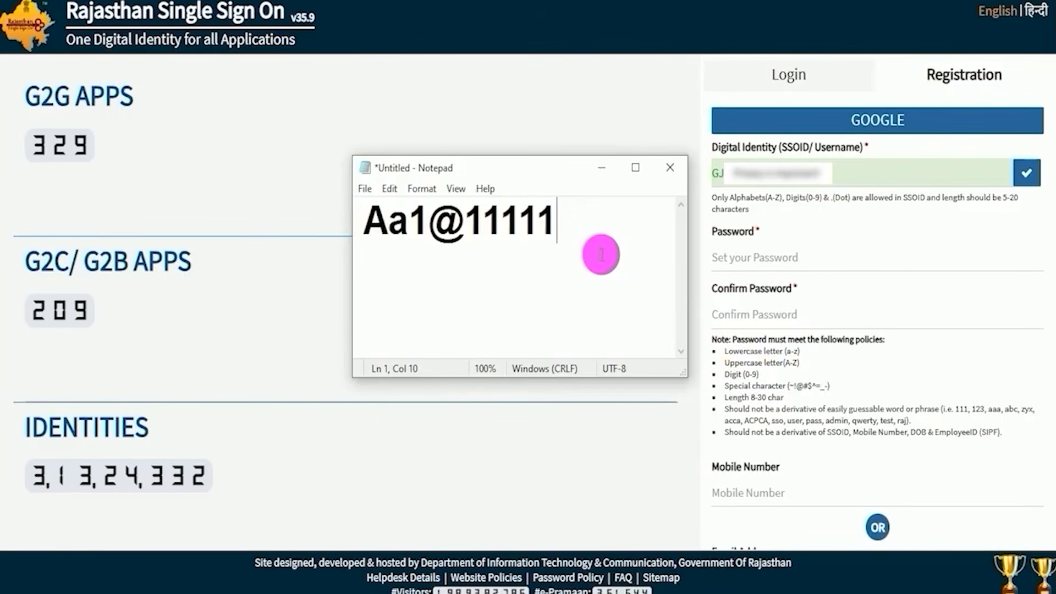
pyautogui.click(373, 220)
pyautogui.moveTo(372, 220); pyautogui.dragTo(561, 219)
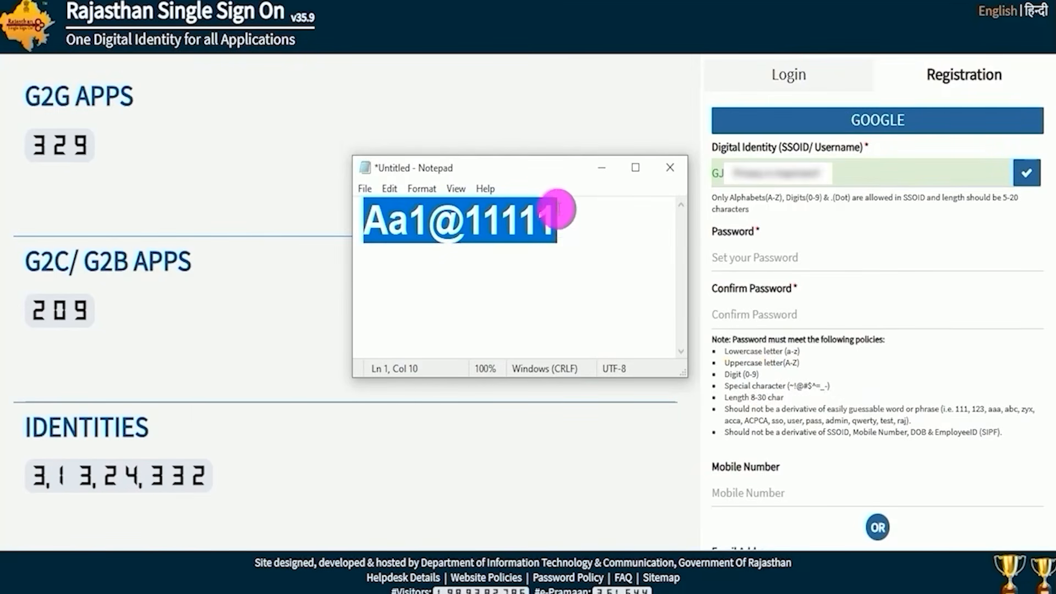
# Enter and confirm the account password, fill in the mobile number and email address, and submit the SSOID registration.
pyautogui.click(733, 315)
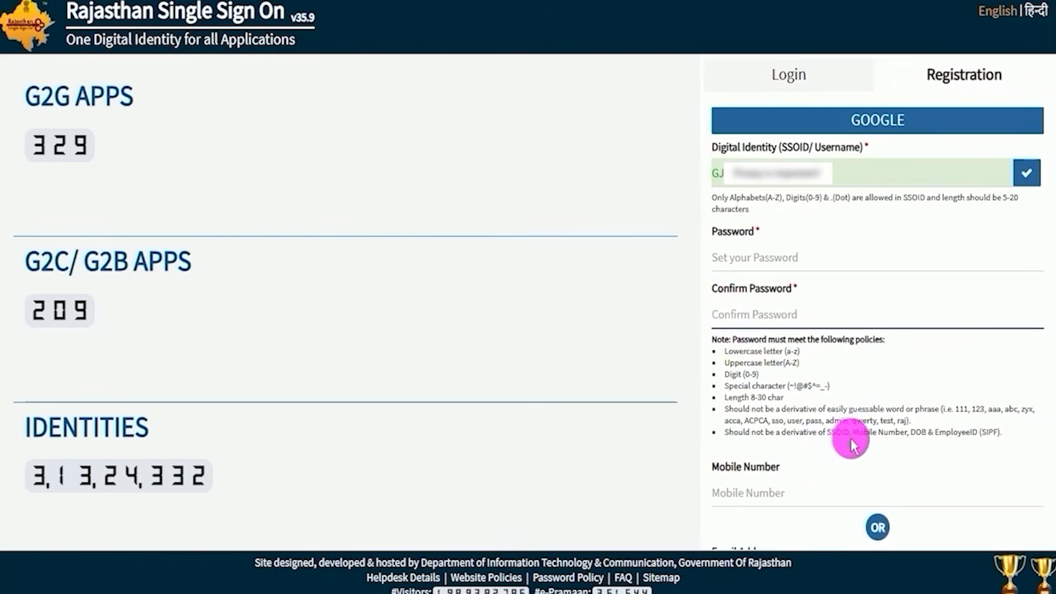
pyautogui.click(735, 469)
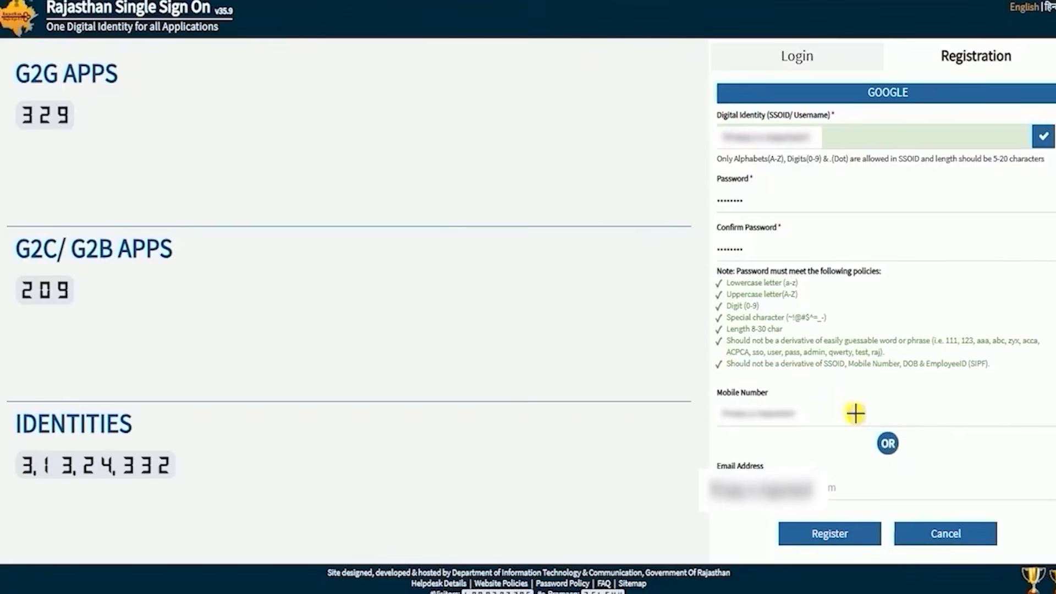
pyautogui.moveTo(852, 413); pyautogui.dragTo(934, 368)
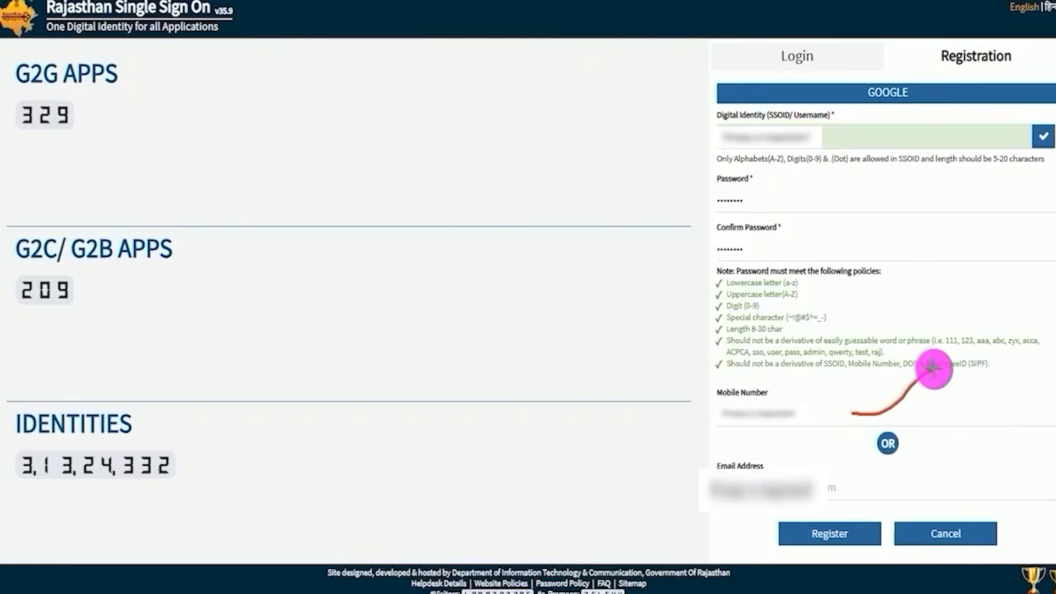
pyautogui.moveTo(899, 484); pyautogui.dragTo(979, 441)
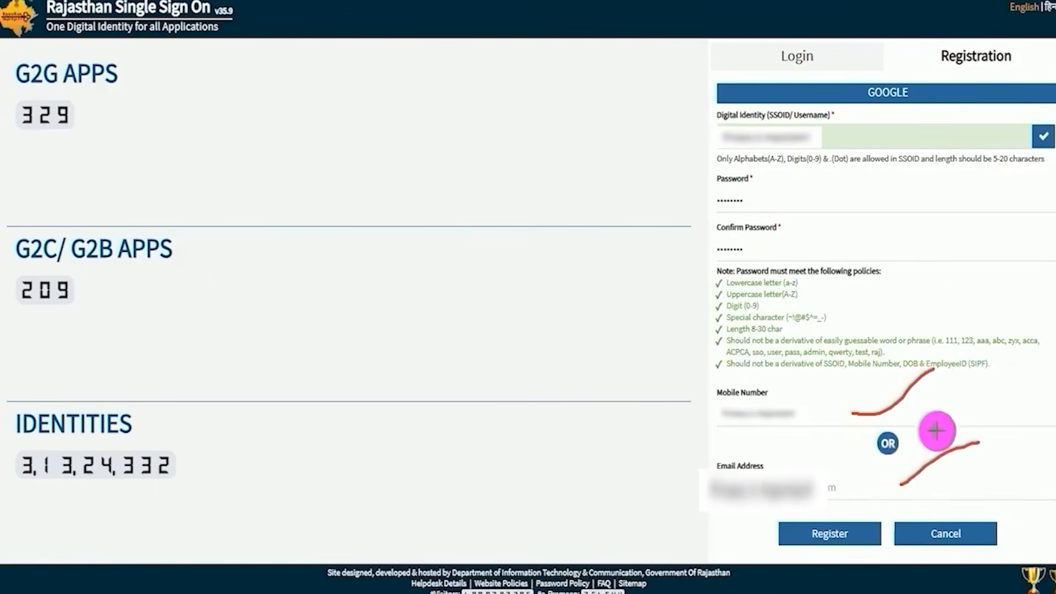
pyautogui.moveTo(927, 419); pyautogui.dragTo(863, 528)
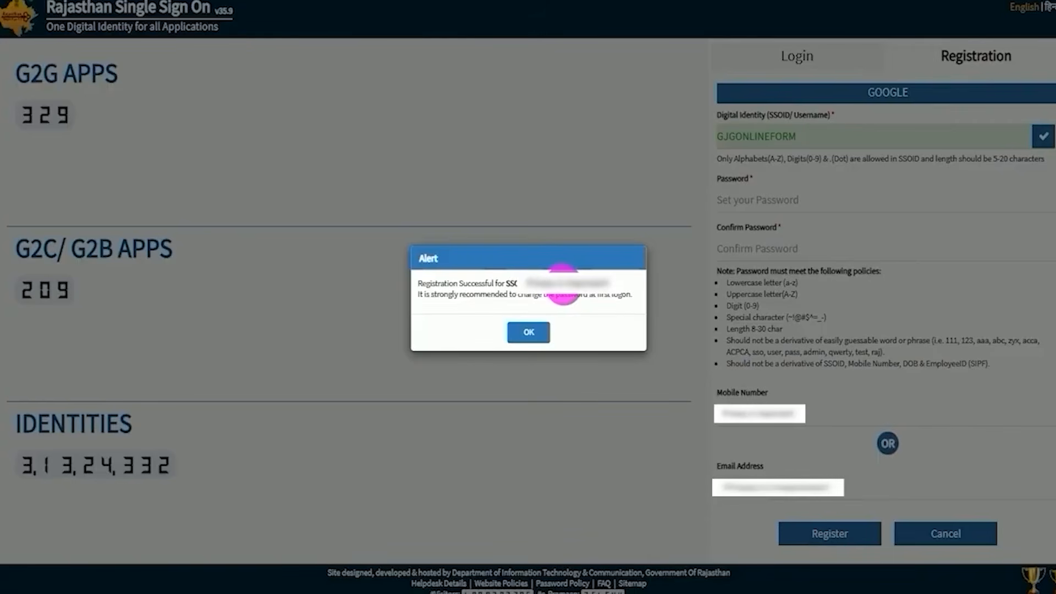
pyautogui.click(532, 330)
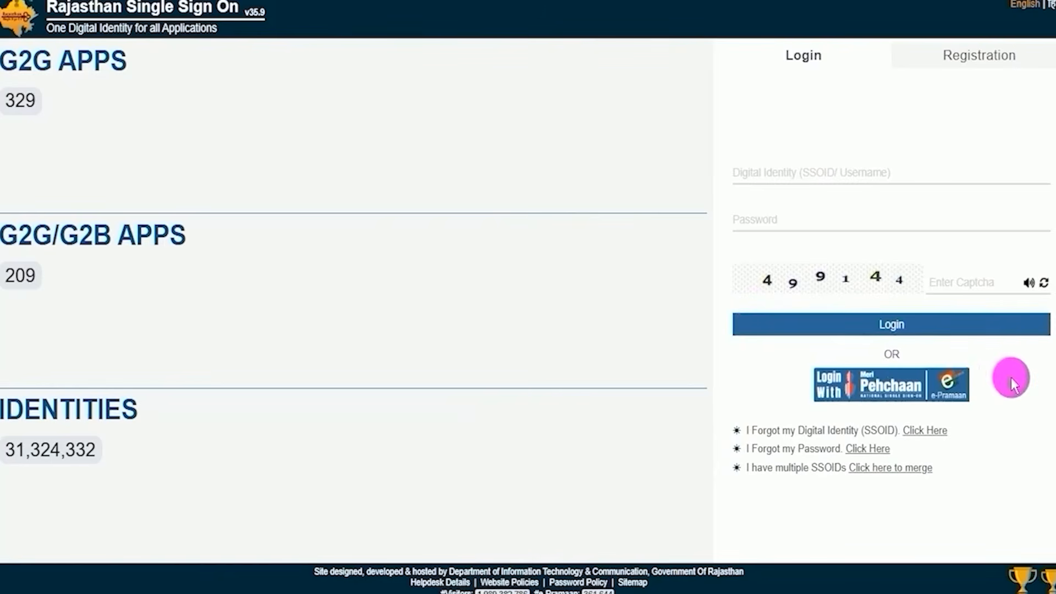
# Examine the login form's SSOID, password and captcha fields and its Login option.
pyautogui.click(819, 173)
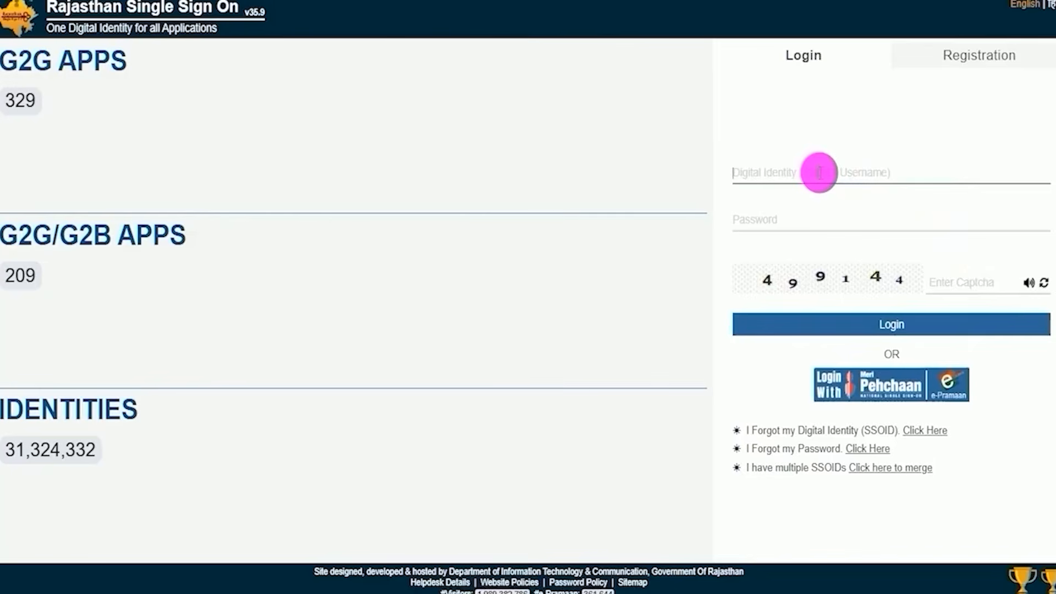
pyautogui.click(837, 195)
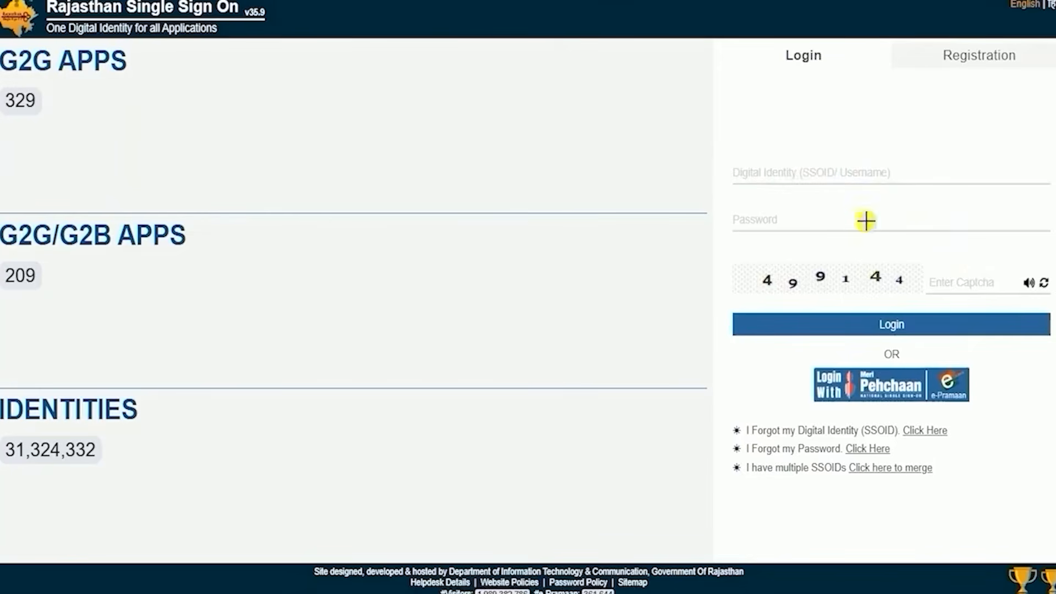
pyautogui.moveTo(865, 221); pyautogui.dragTo(952, 184)
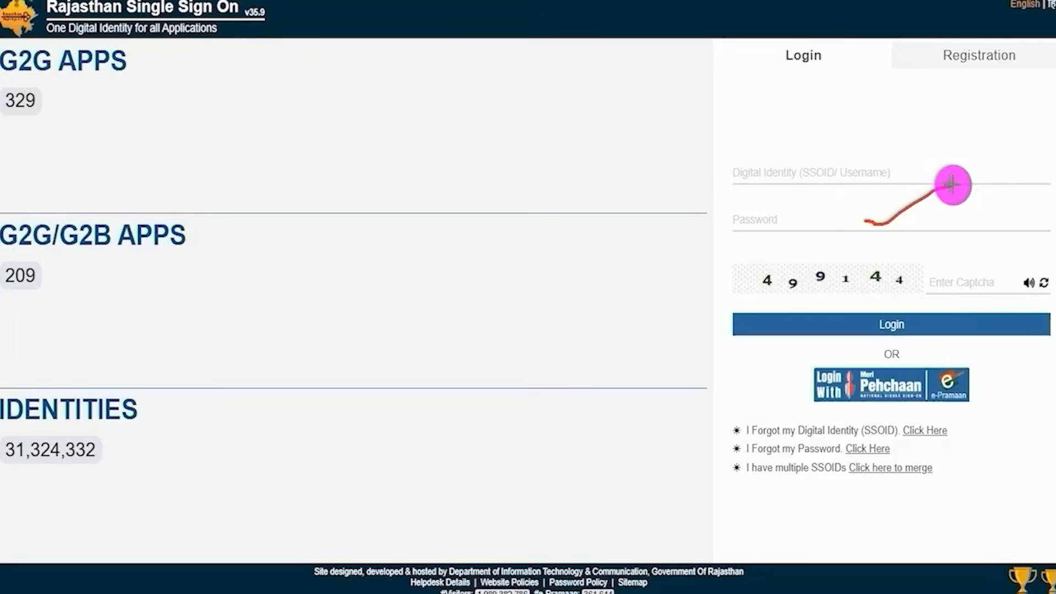
pyautogui.moveTo(801, 294); pyautogui.dragTo(861, 294)
pyautogui.moveTo(996, 274); pyautogui.dragTo(1047, 242)
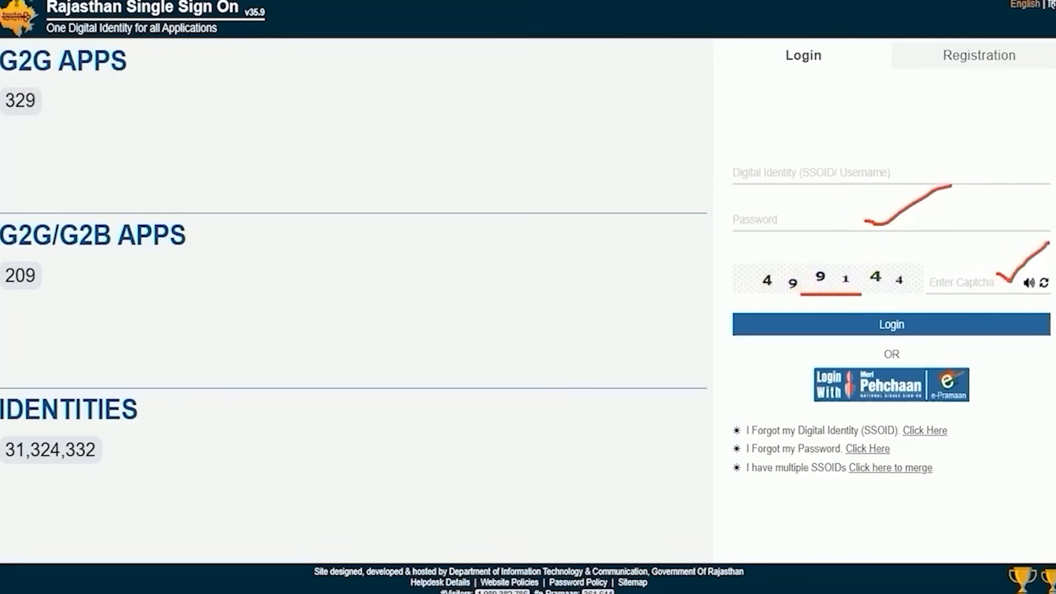
pyautogui.moveTo(976, 236); pyautogui.dragTo(916, 324)
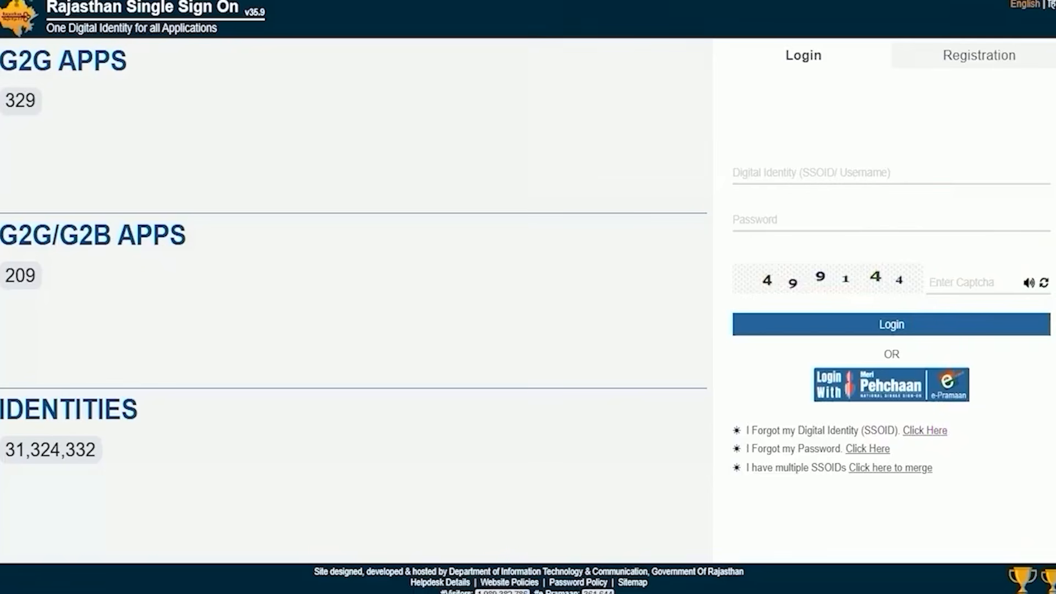
# Examine the login page's links for a forgotten SSOID, a forgotten password and merging multiple SSOIDs.
pyautogui.moveTo(953, 430); pyautogui.dragTo(999, 399)
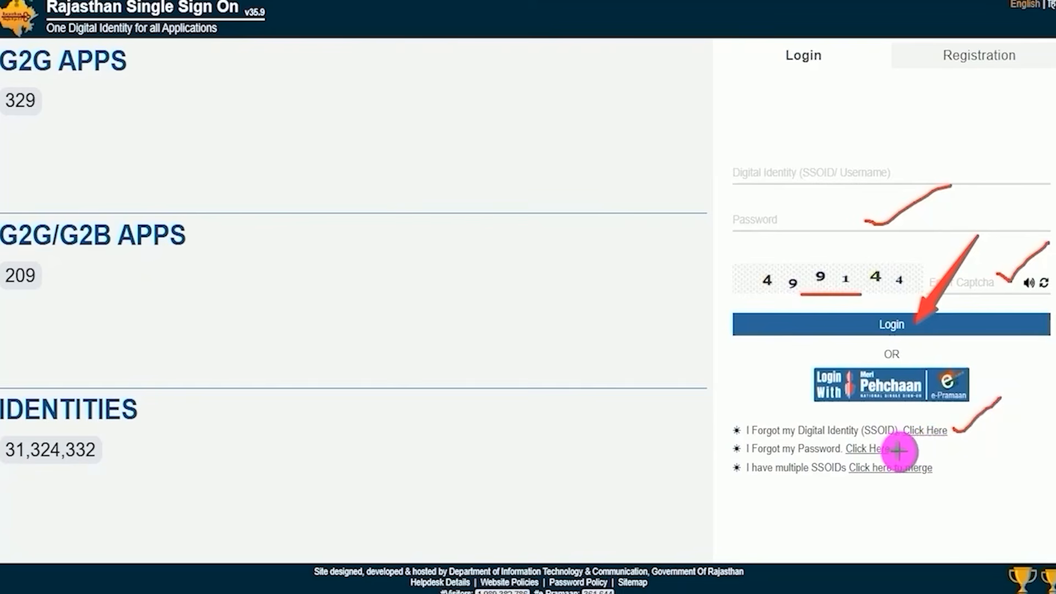
pyautogui.moveTo(898, 451); pyautogui.dragTo(927, 443)
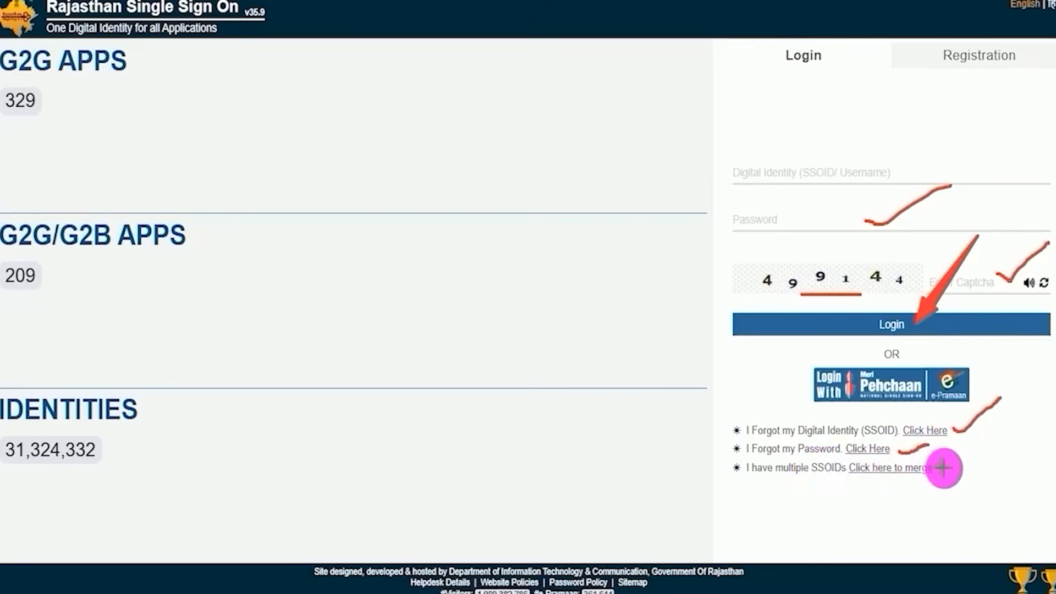
pyautogui.moveTo(943, 468); pyautogui.dragTo(992, 436)
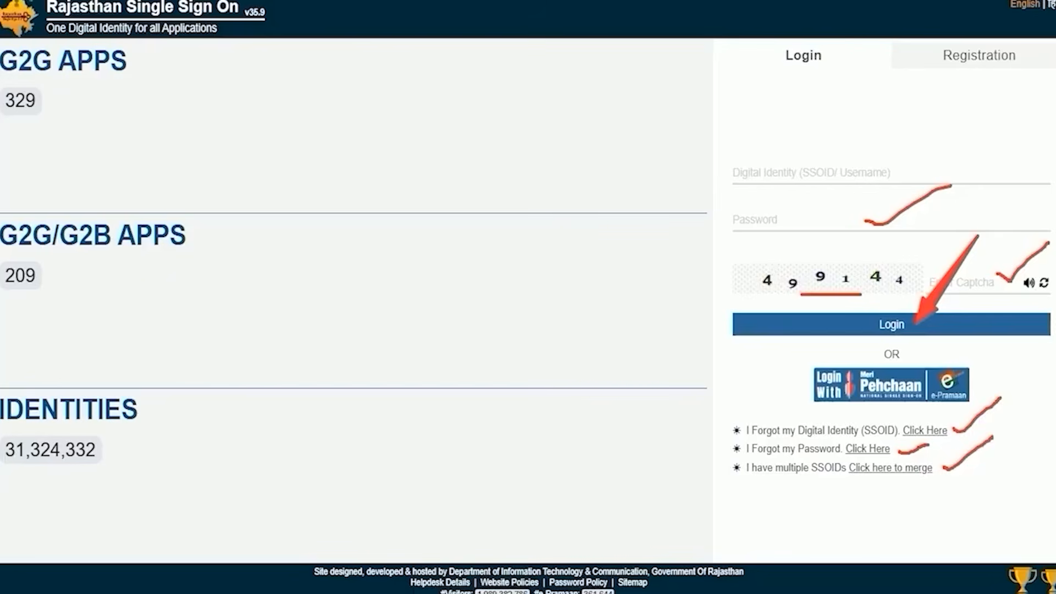
pyautogui.press('Escape')
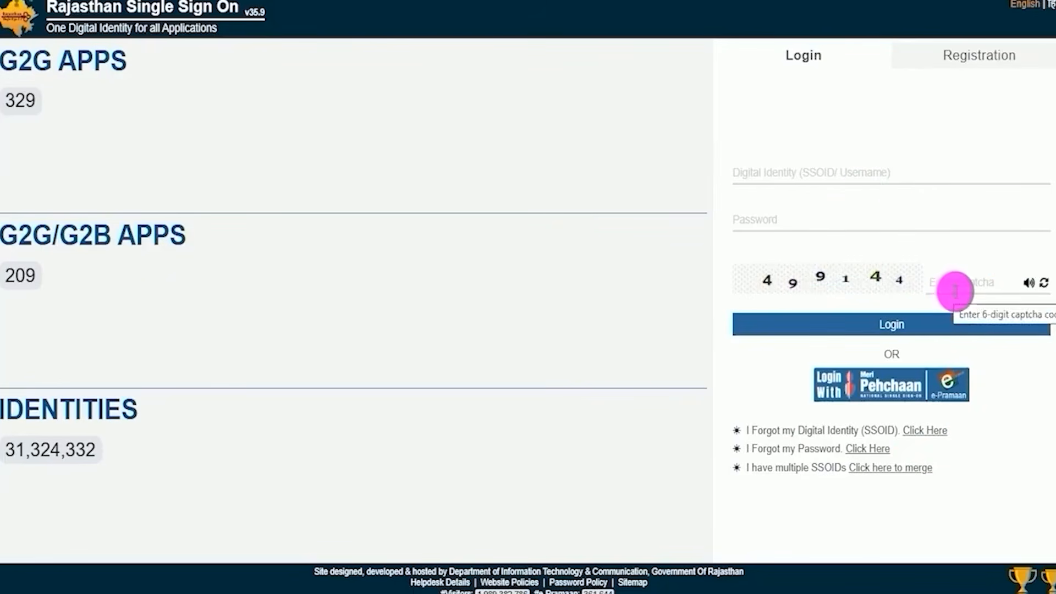
# Log in with the SSOID, account password and captcha, and bring up the profile update form.
pyautogui.click(949, 321)
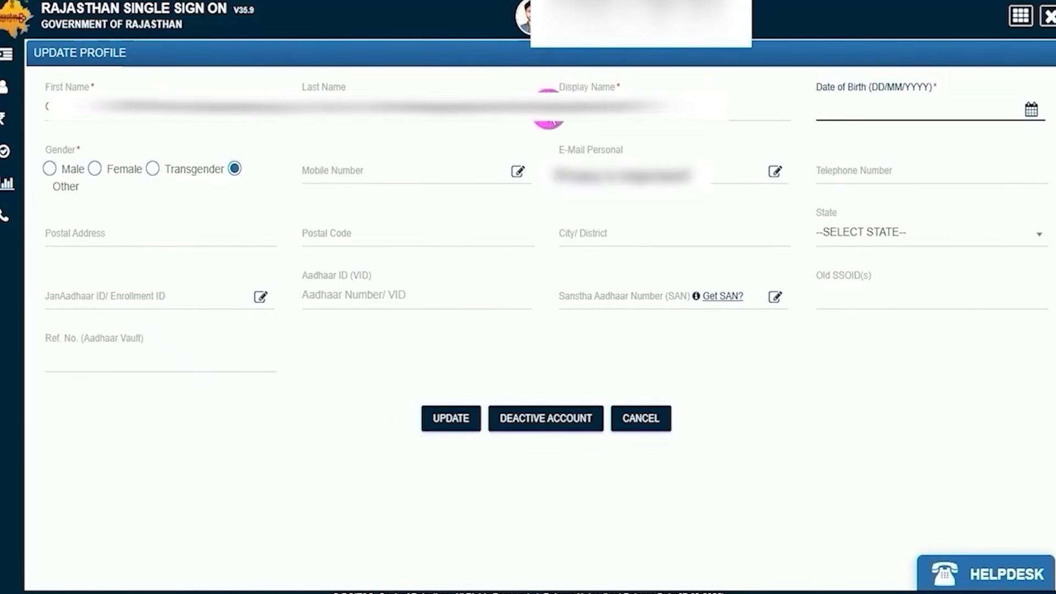
pyautogui.click(265, 431)
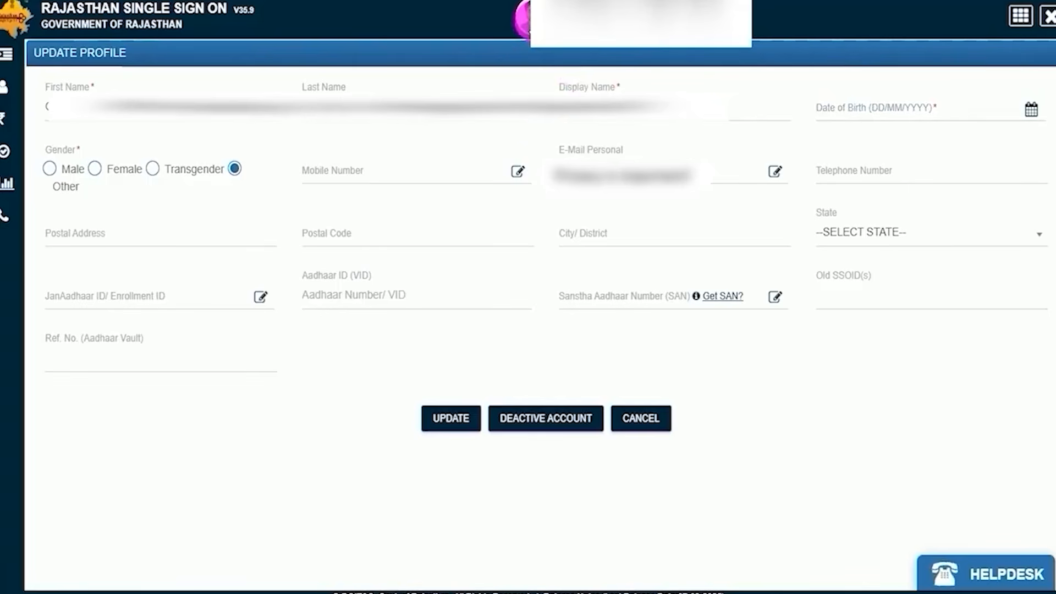
# Change the account's profile photo by uploading an image file and updating it.
pyautogui.click(522, 25)
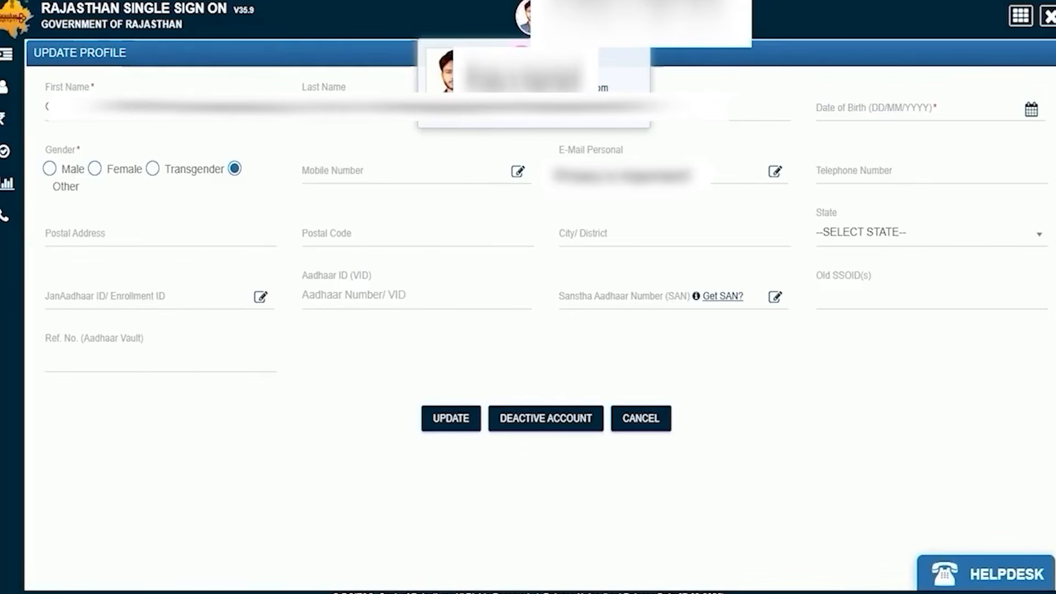
pyautogui.click(447, 67)
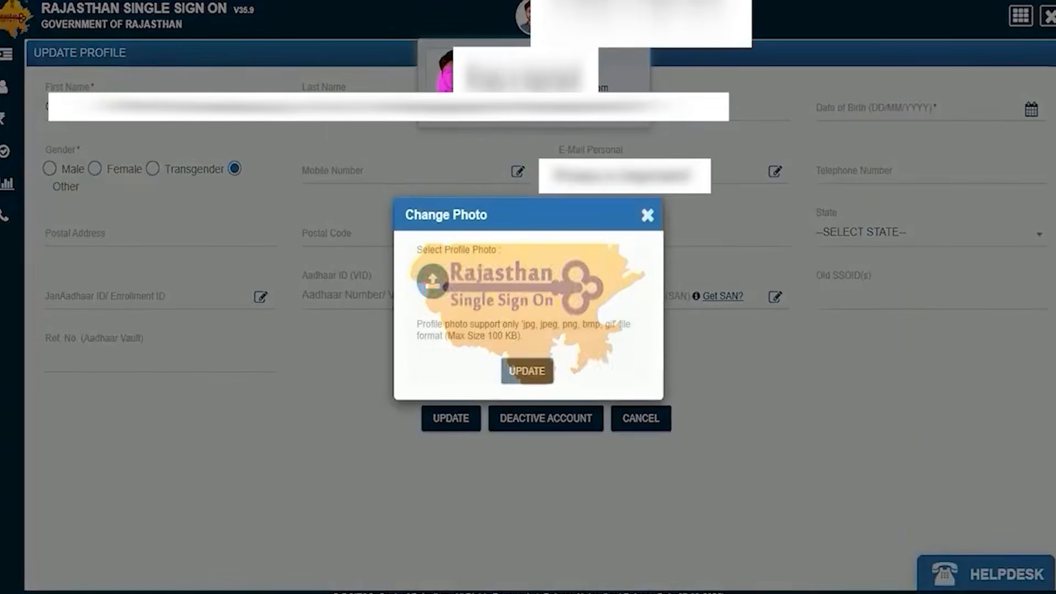
pyautogui.click(434, 283)
pyautogui.doubleClick(810, 147)
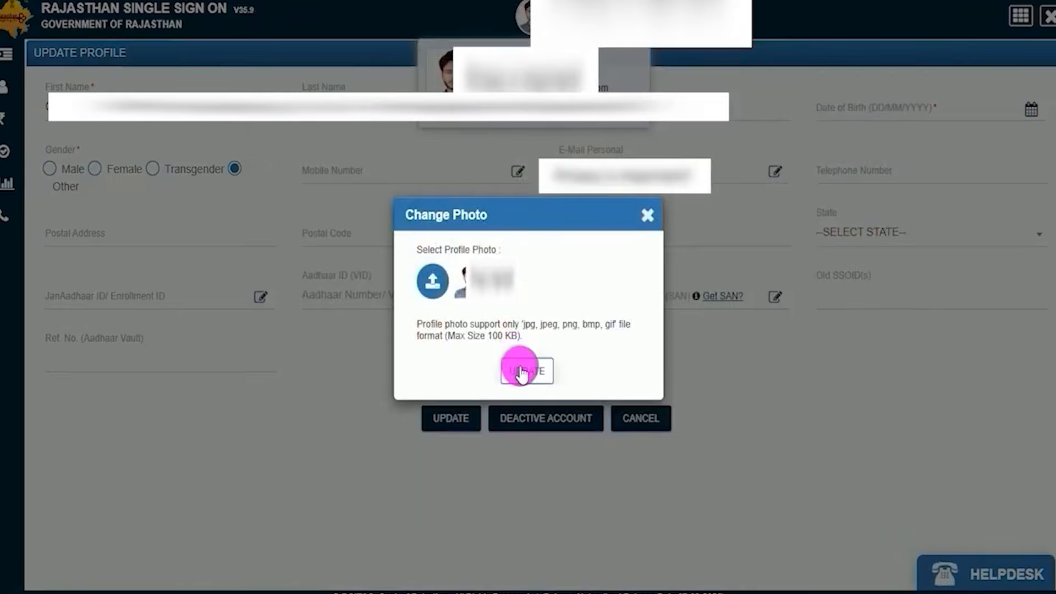
pyautogui.click(520, 371)
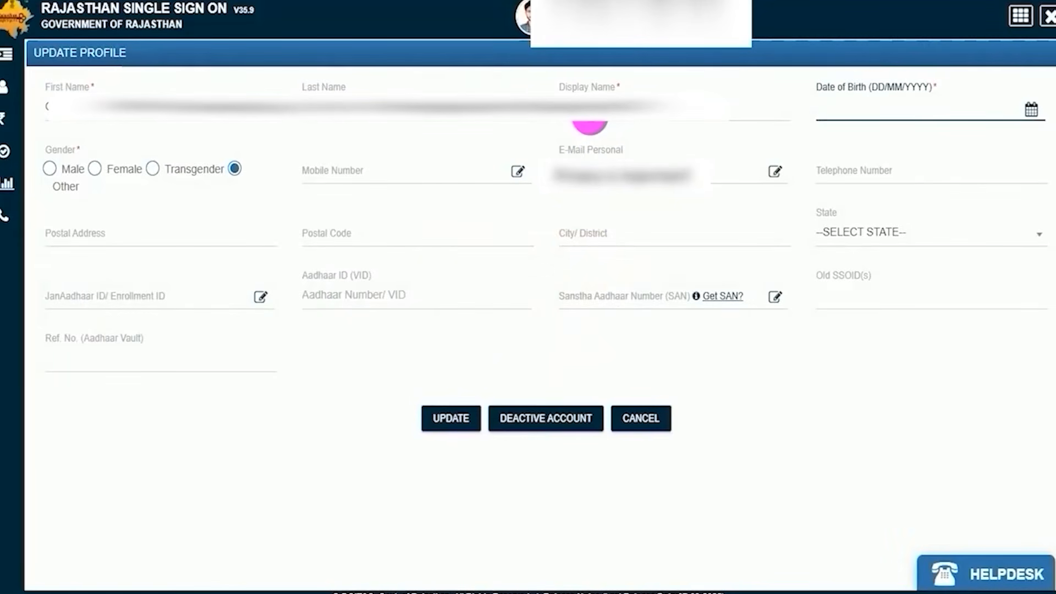
# Fill in the first name, last name and display name in the profile.
pyautogui.click(47, 108)
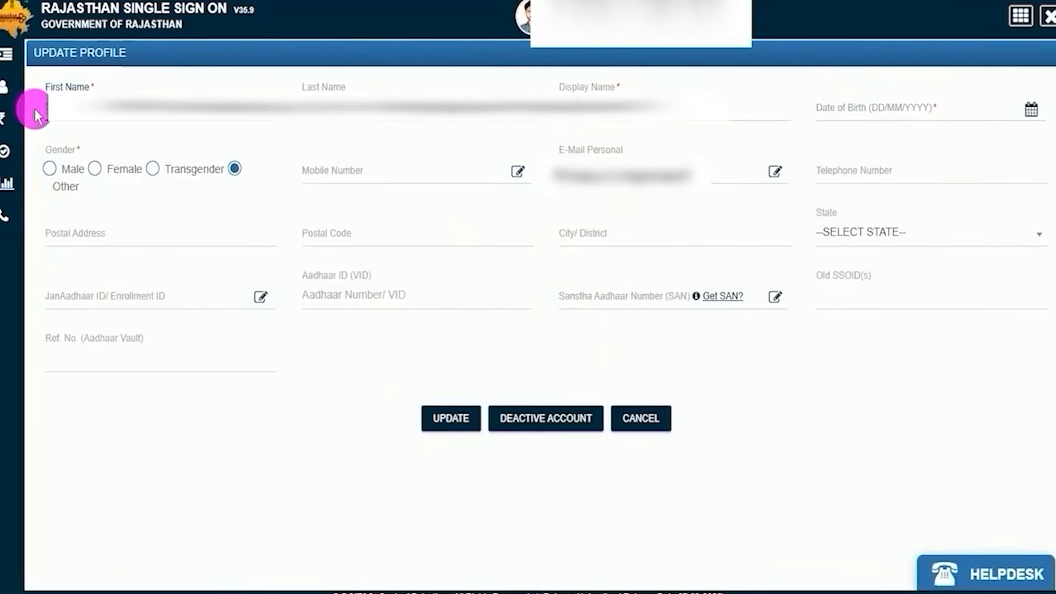
pyautogui.click(301, 109)
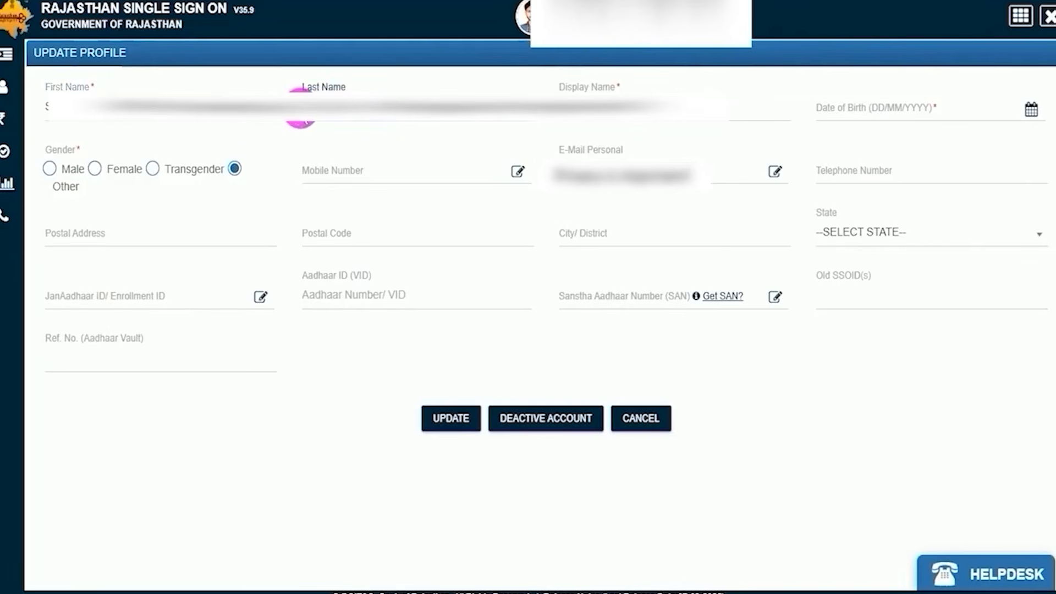
pyautogui.click(599, 122)
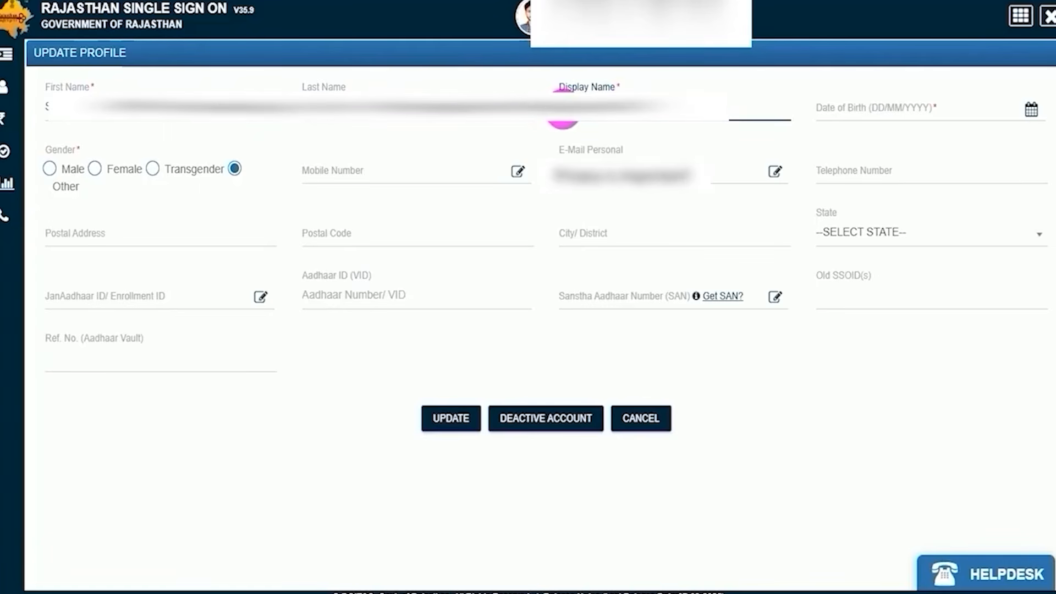
# Bring up the date of birth calendar and set the gender to Male.
pyautogui.click(1029, 113)
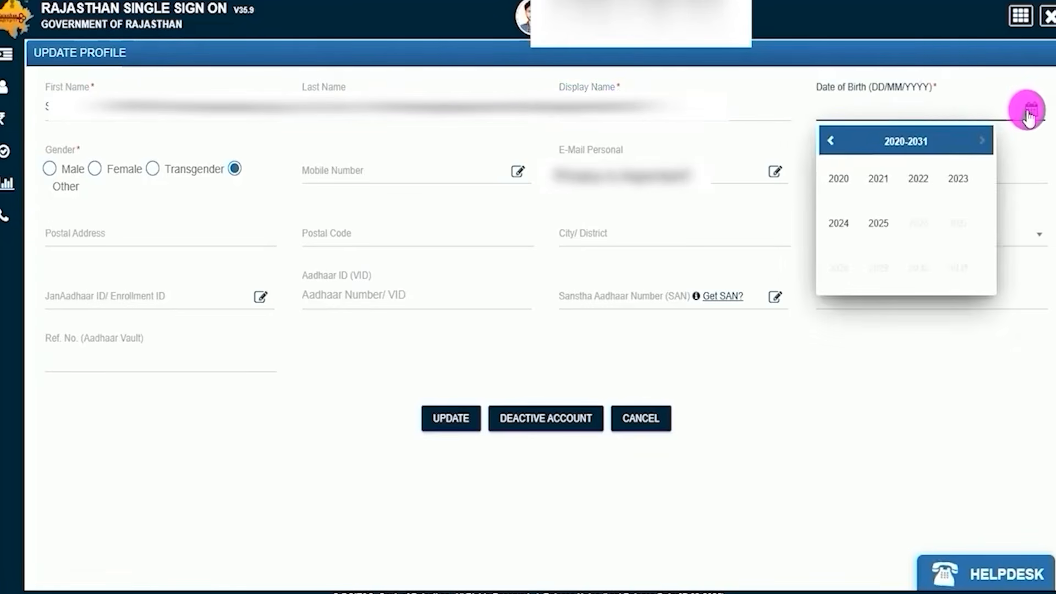
pyautogui.click(59, 151)
pyautogui.click(52, 169)
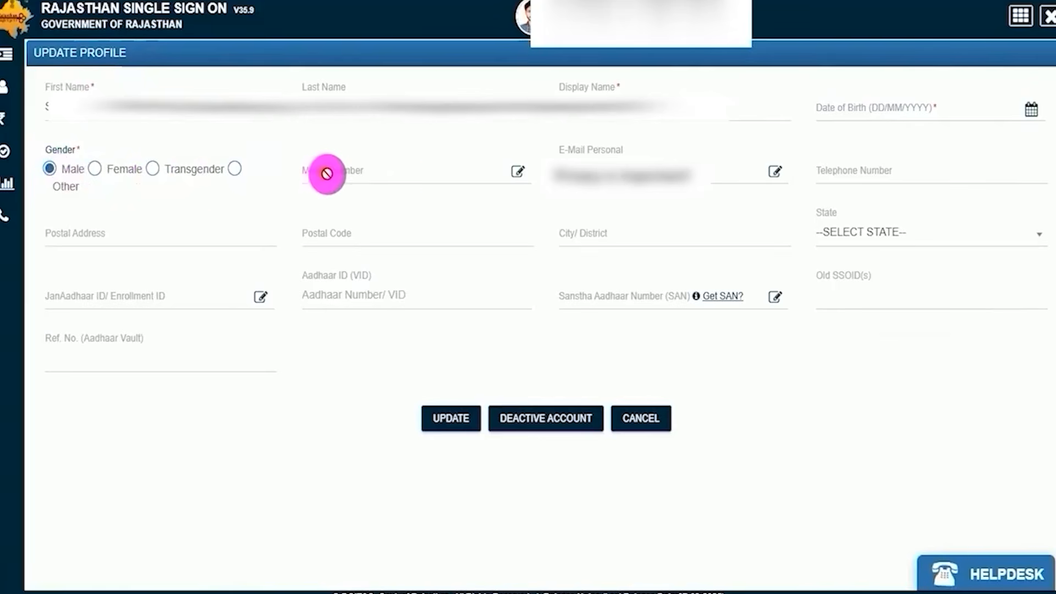
# Enter the mobile number for the profile, send the OTP and validate it with the verification code.
pyautogui.click(516, 172)
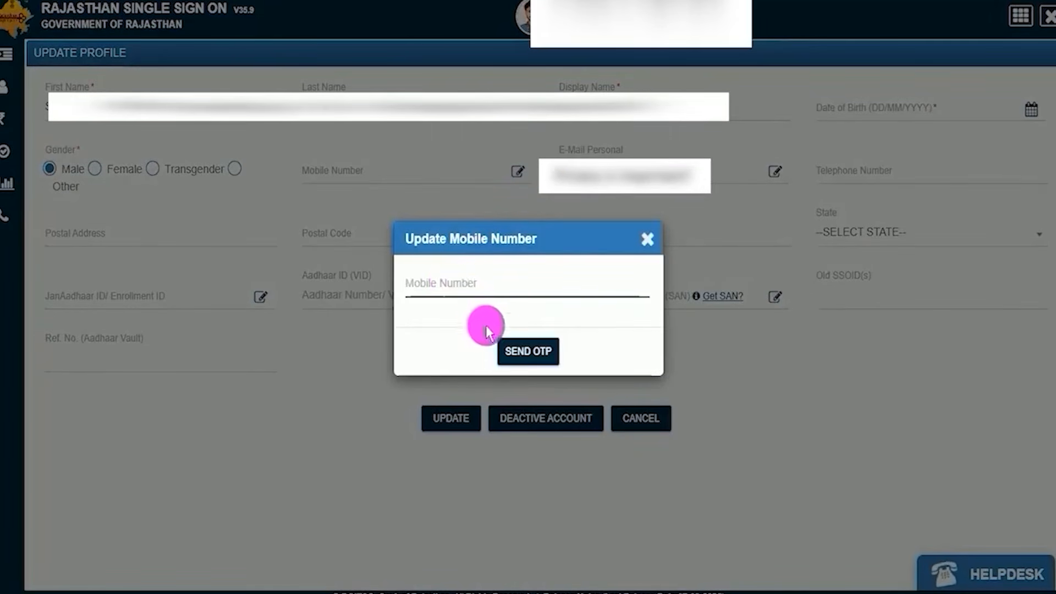
pyautogui.click(528, 355)
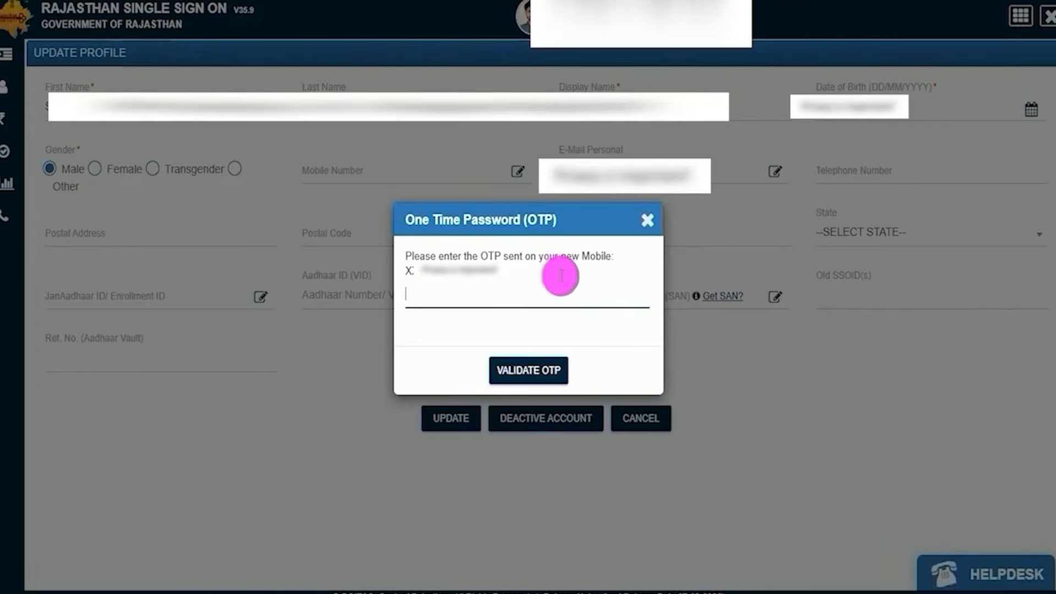
pyautogui.moveTo(615, 272)
pyautogui.mouseDown()
pyautogui.moveTo(582, 310)
pyautogui.moveTo(563, 360)
pyautogui.mouseUp()
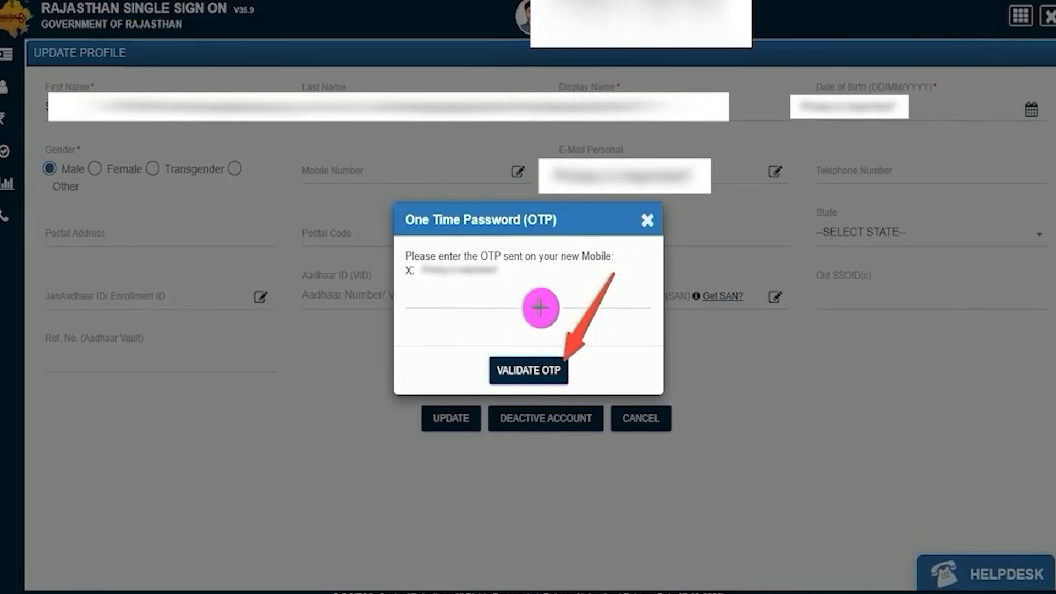
# Examine the profile's Telephone Number, Postal Address, Postal Code and City/ District fields.
pyautogui.click(823, 154)
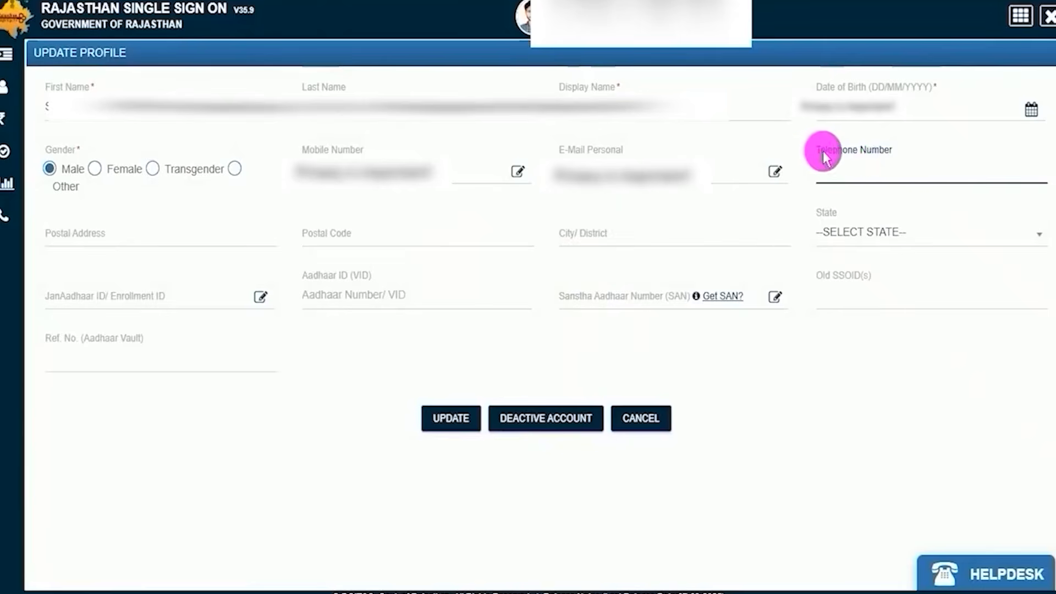
pyautogui.click(856, 173)
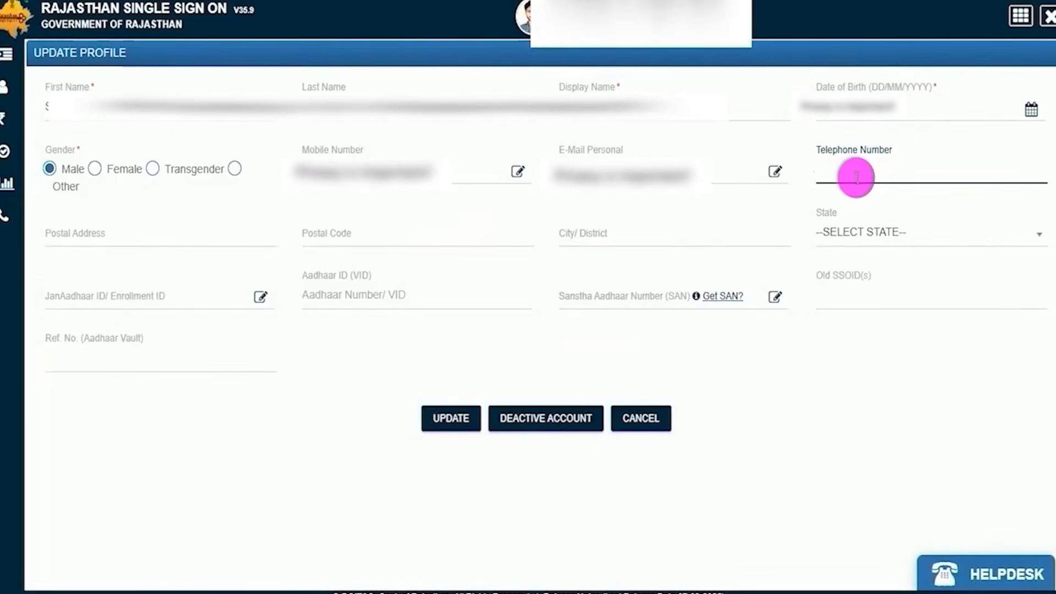
pyautogui.click(160, 239)
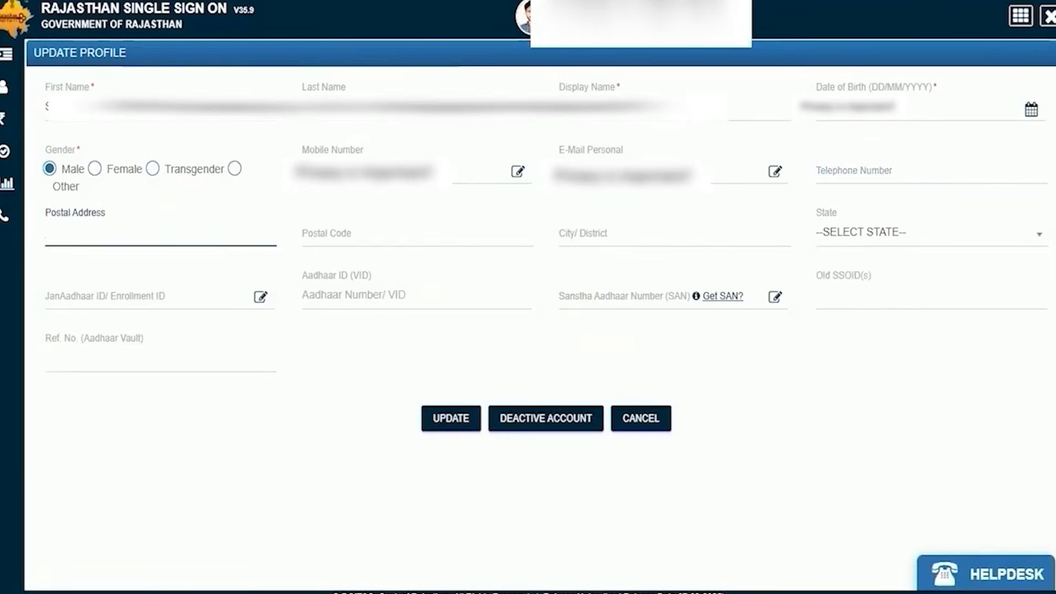
pyautogui.hotkey('ctrl', '2')
pyautogui.moveTo(394, 239); pyautogui.dragTo(447, 221)
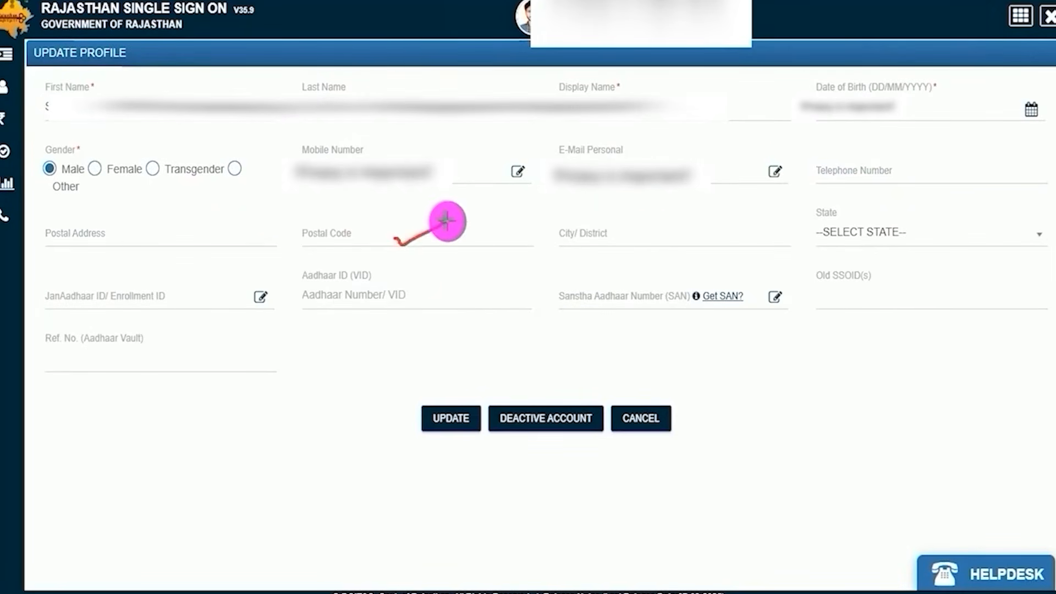
pyautogui.moveTo(650, 237); pyautogui.dragTo(712, 215)
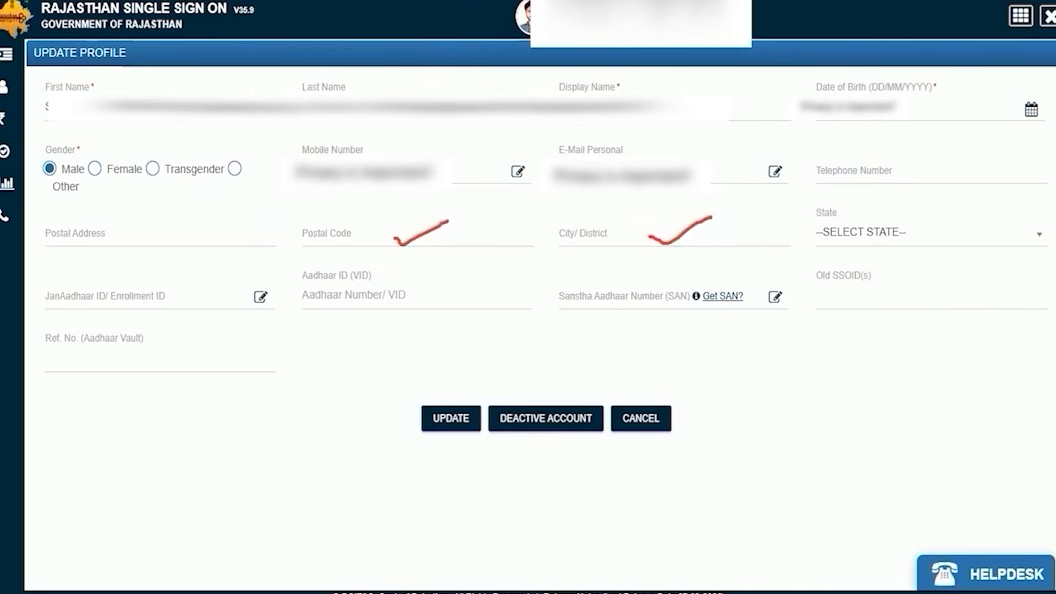
# Set the profile's state to UTTAR PRADESH.
pyautogui.click(896, 235)
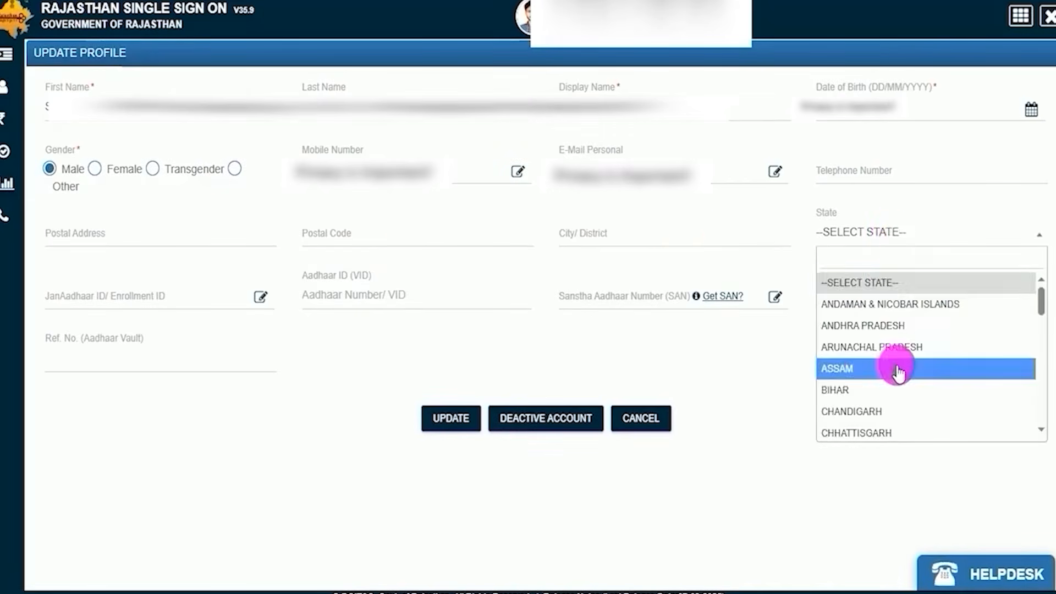
pyautogui.scroll(-10, 898, 367)
pyautogui.click(874, 382)
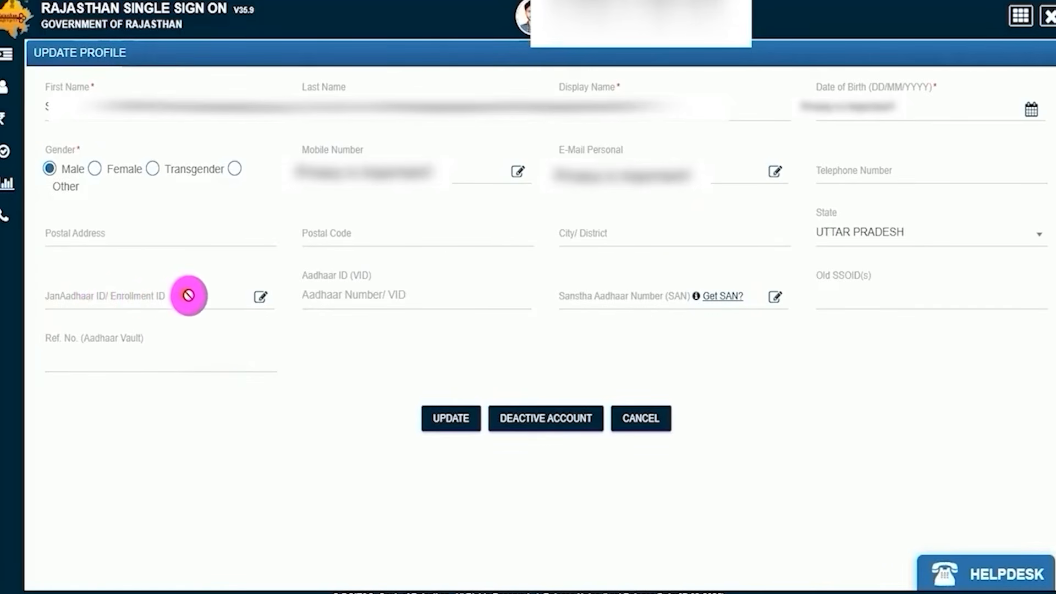
# Examine the profile's update dialogs for JanAadhaar ID/ Enrollment ID and Sanstha Aadhaar Number (SAN) without entering anything.
pyautogui.click(260, 298)
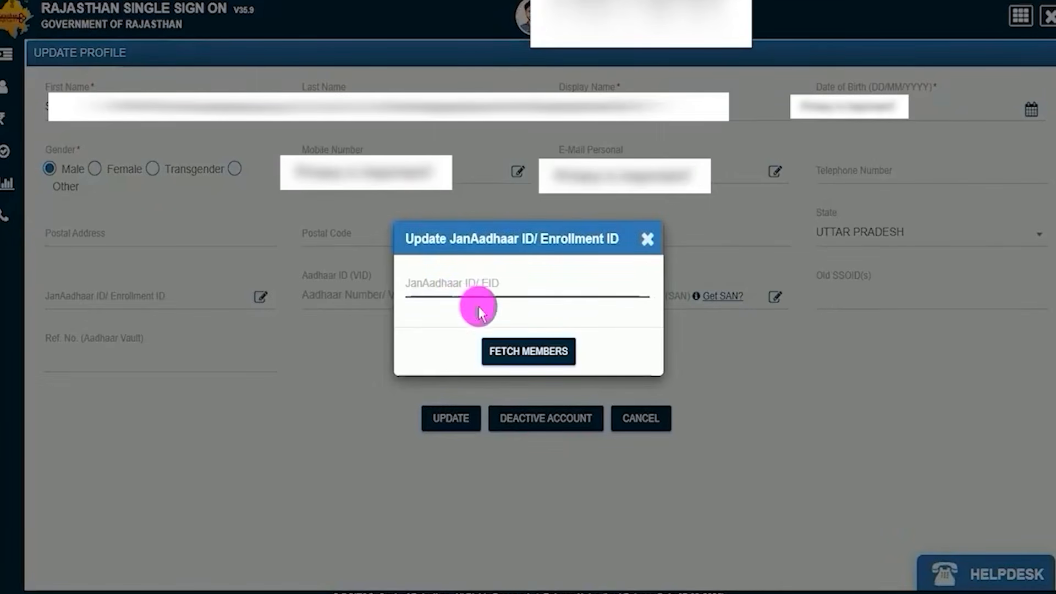
pyautogui.click(521, 350)
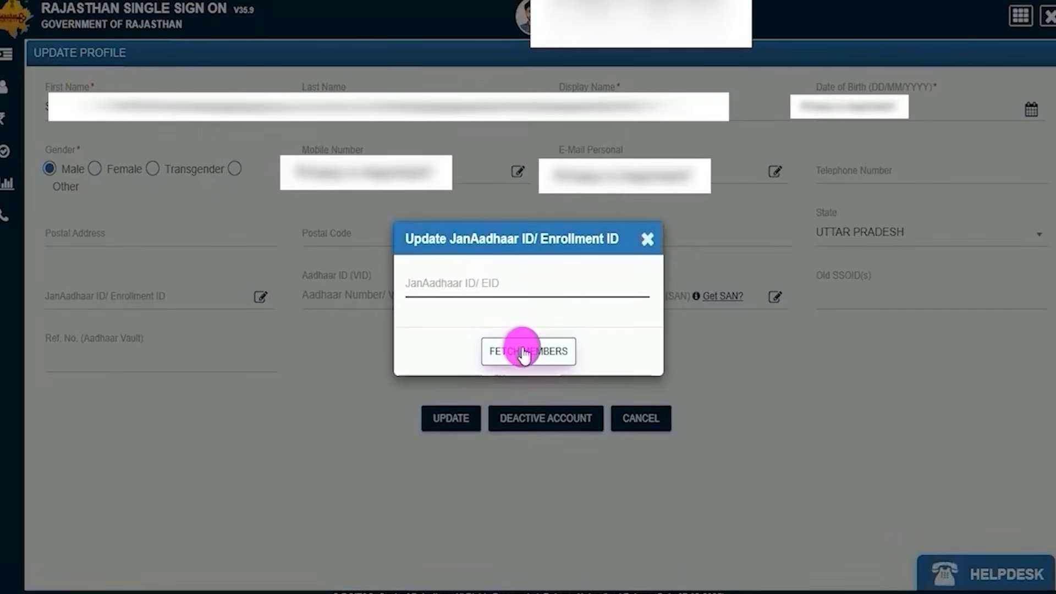
pyautogui.click(647, 239)
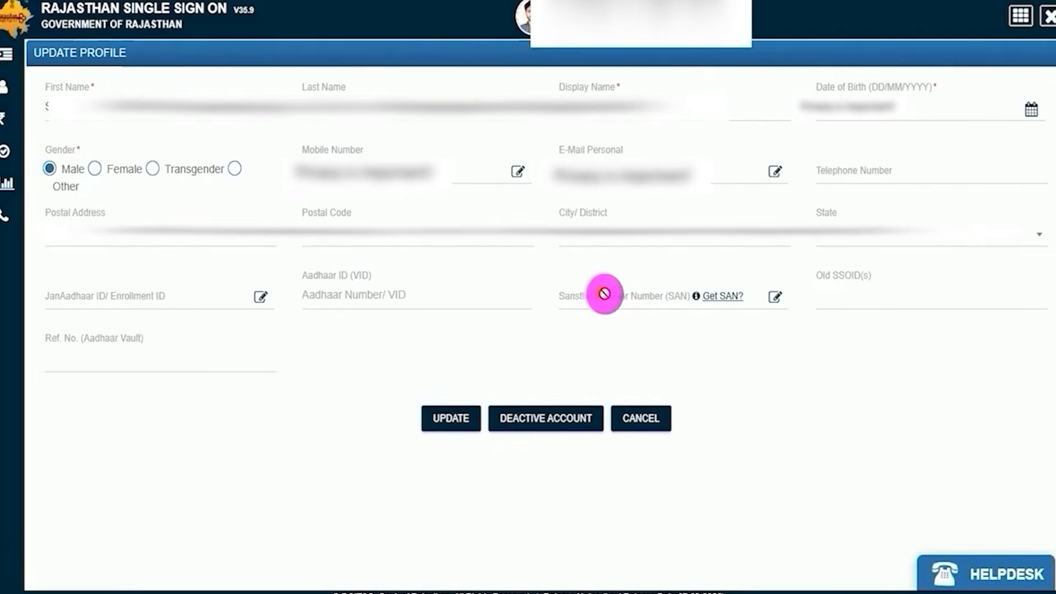
pyautogui.click(773, 297)
pyautogui.click(458, 297)
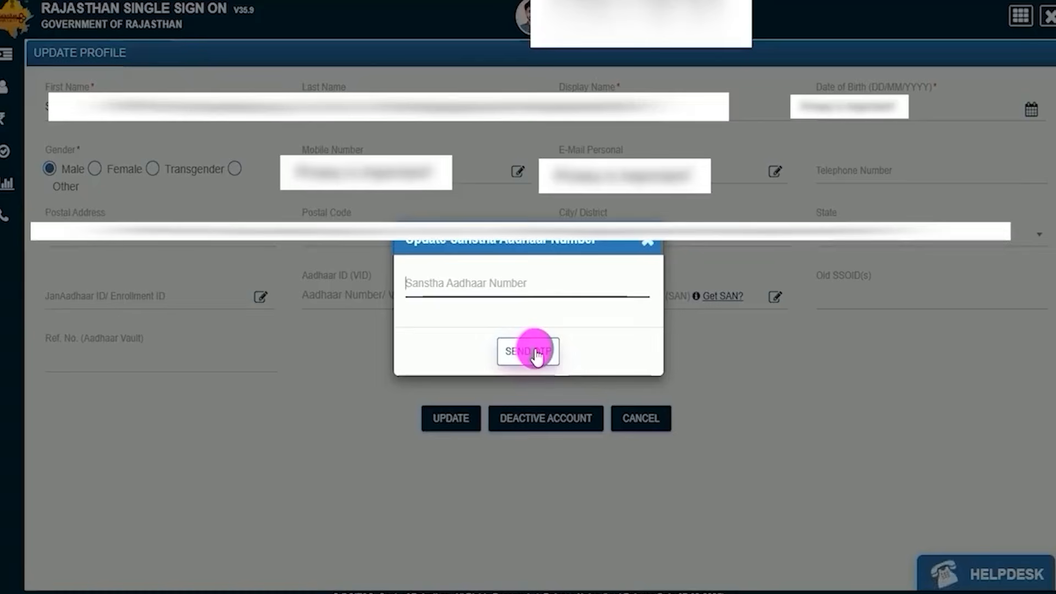
pyautogui.click(643, 242)
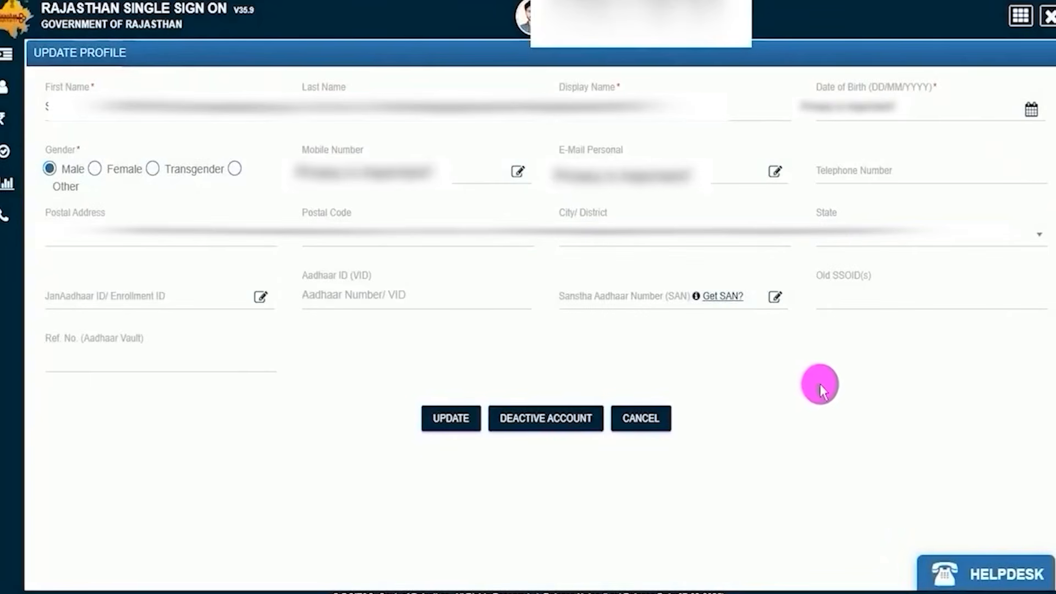
# Save the SSO profile with the update function and acknowledge the alert.
pyautogui.moveTo(382, 322); pyautogui.dragTo(438, 405)
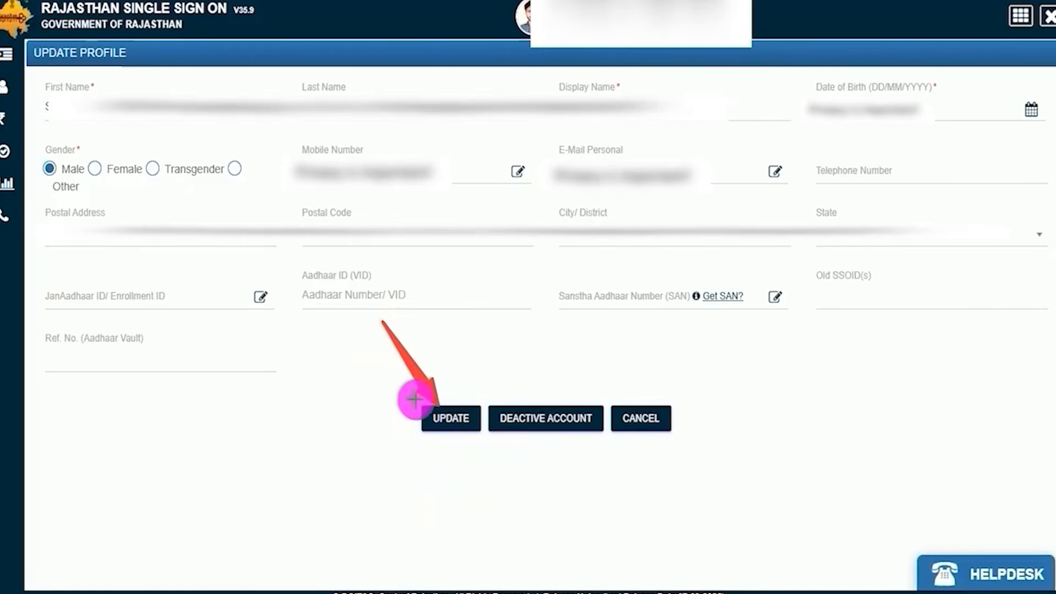
pyautogui.click(446, 419)
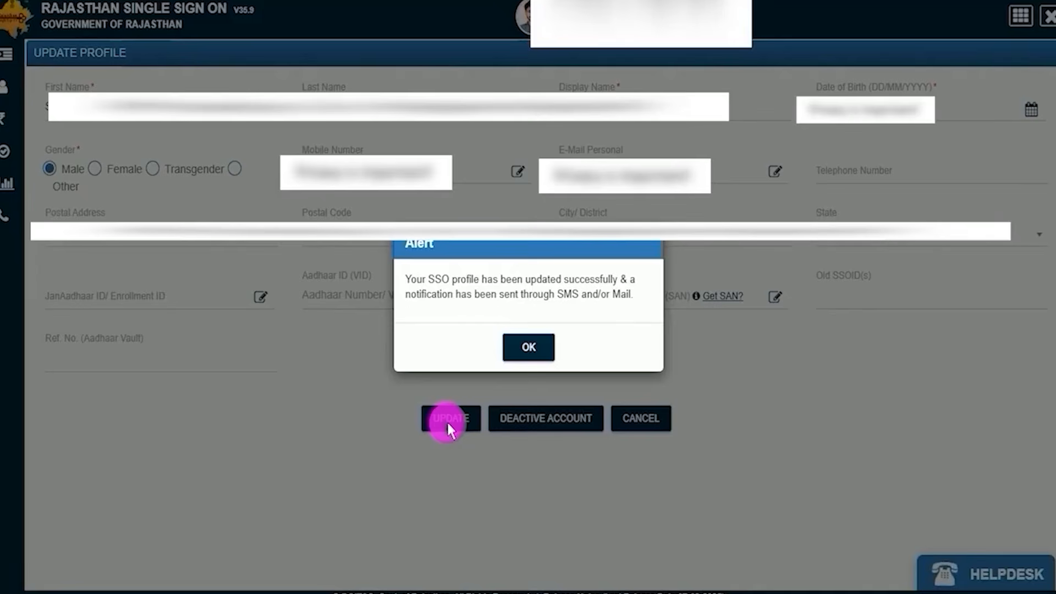
pyautogui.click(526, 349)
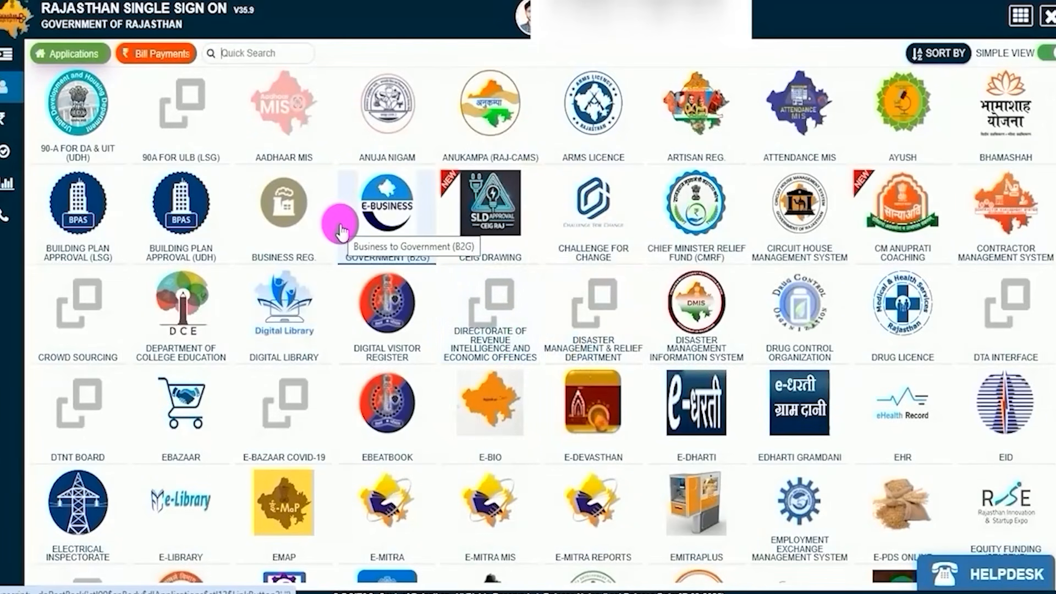
# Find "rec" on the applications page and open the Recruitment Portal.
pyautogui.click(724, 309)
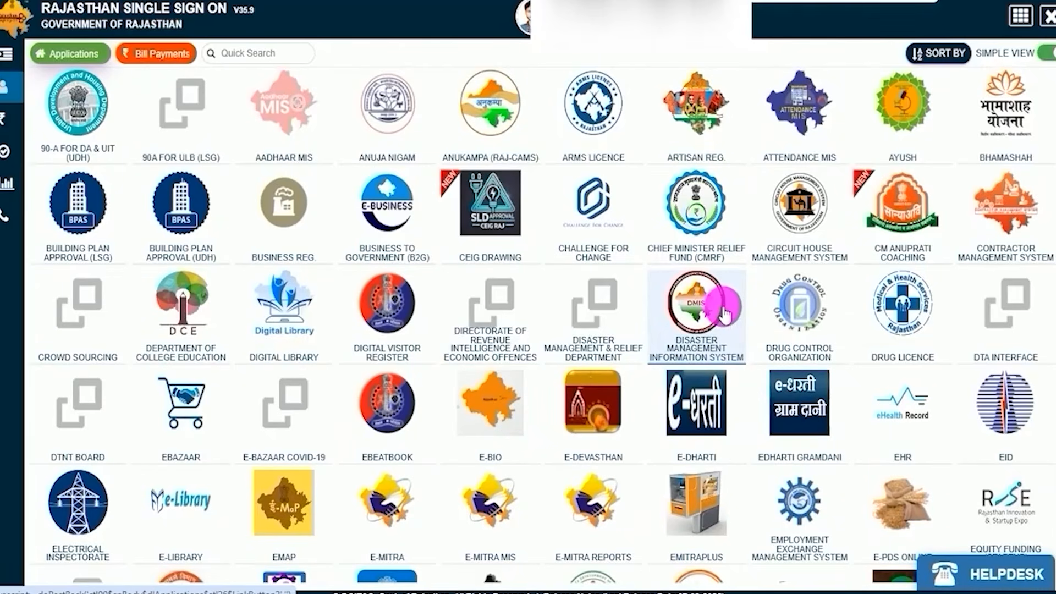
pyautogui.write('rec')
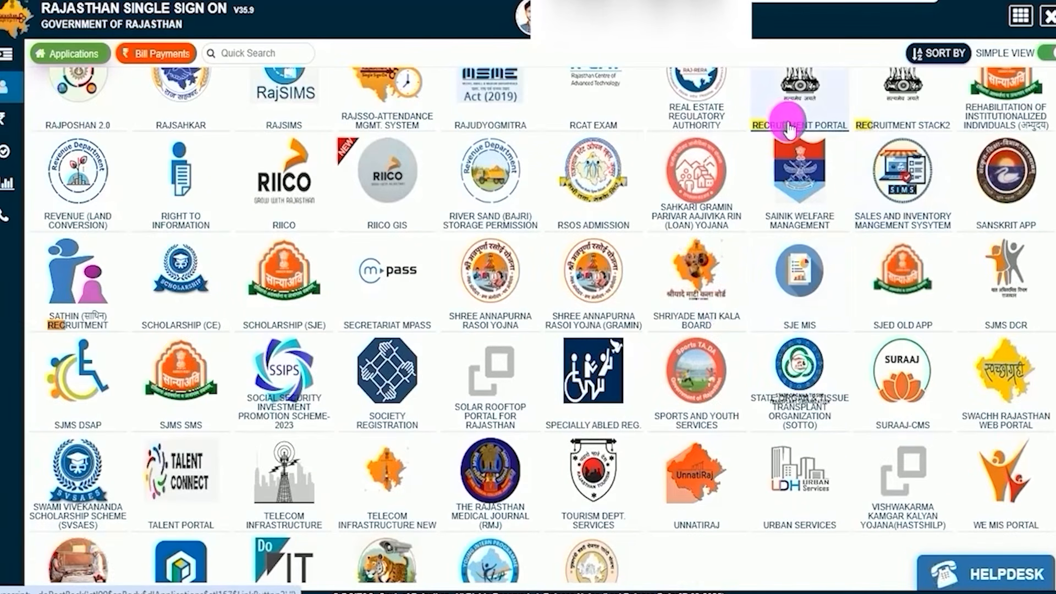
pyautogui.scroll(3, 804, 205)
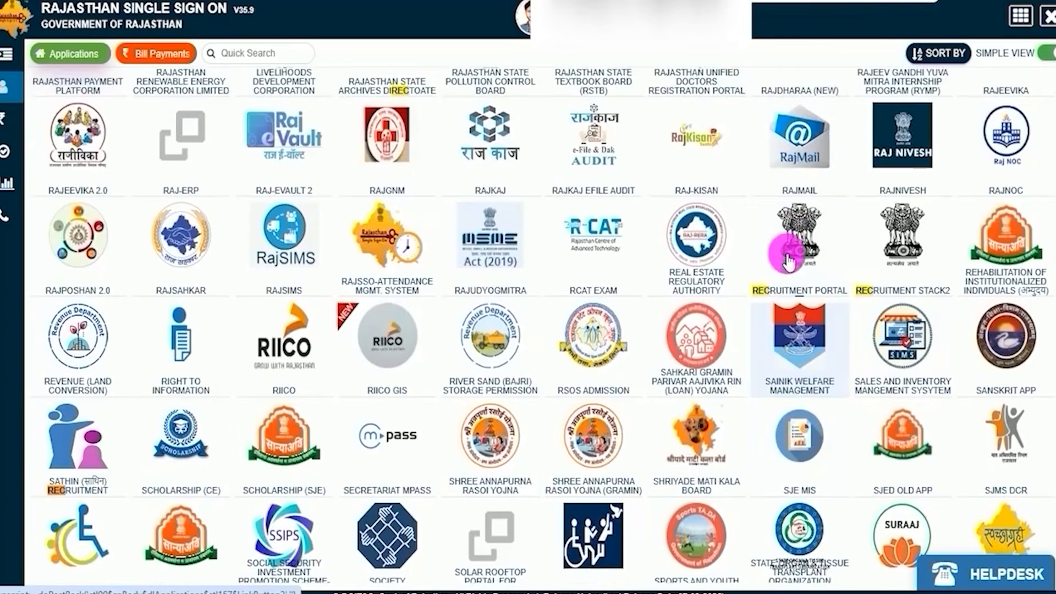
pyautogui.click(793, 295)
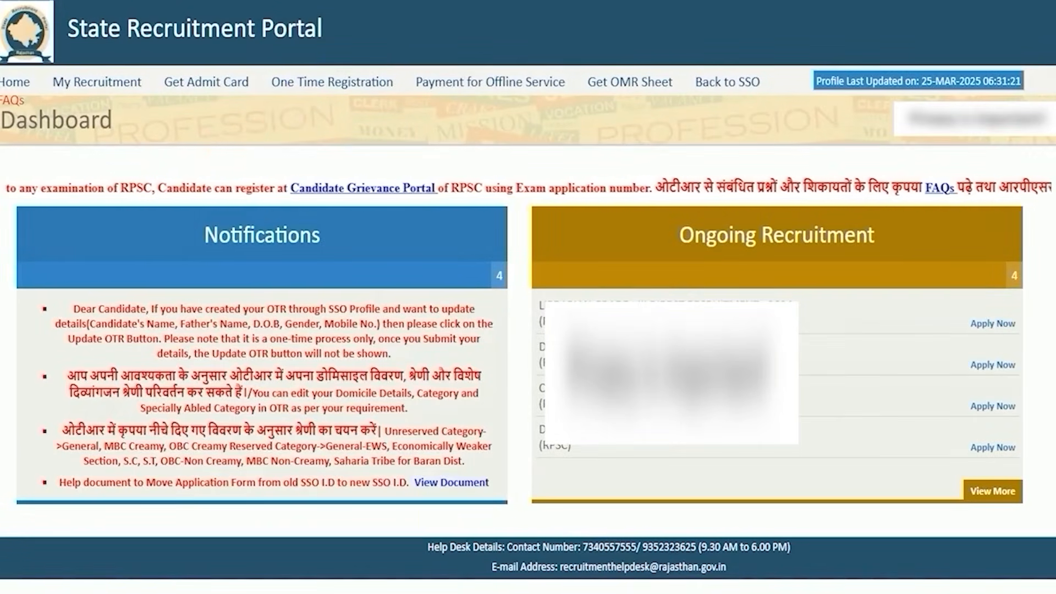
# Open One Time Registration, answer No to being a Rajasthan resident candidate and enter the Aadhar number.
pyautogui.click(345, 87)
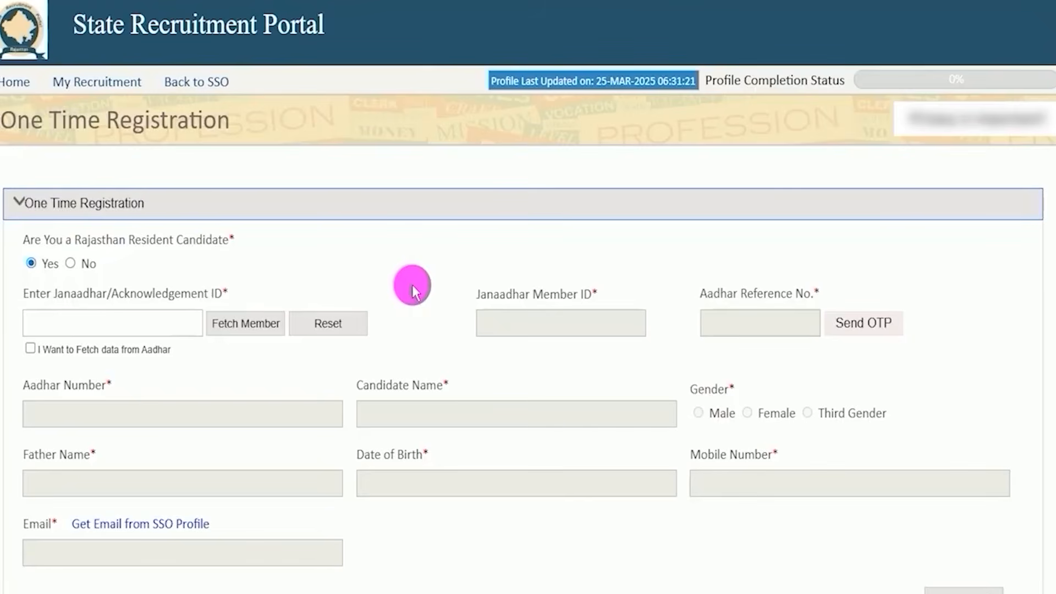
pyautogui.moveTo(48, 239); pyautogui.dragTo(195, 240)
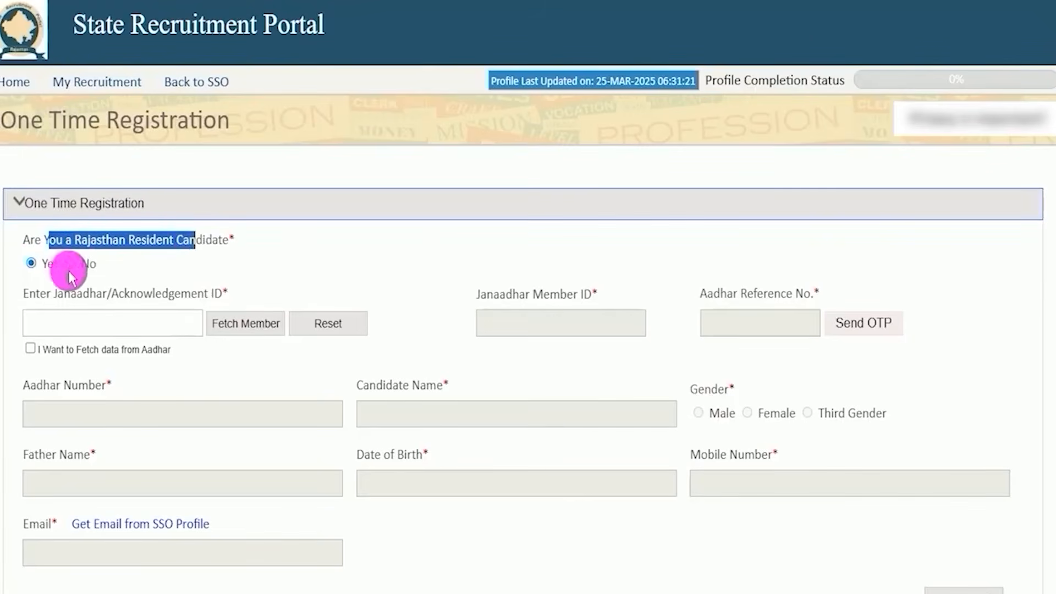
pyautogui.click(62, 322)
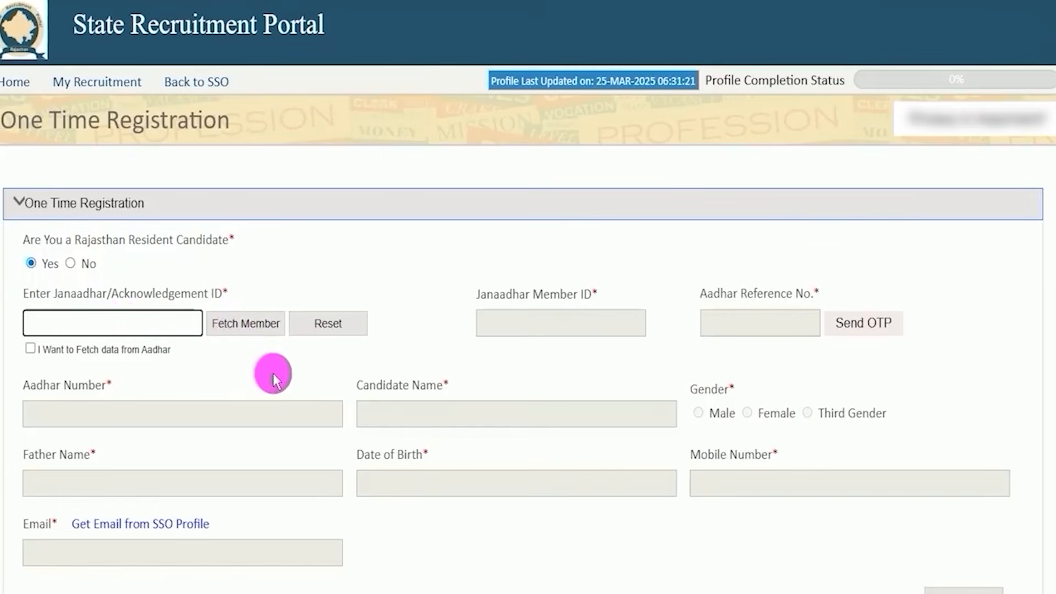
pyautogui.click(70, 264)
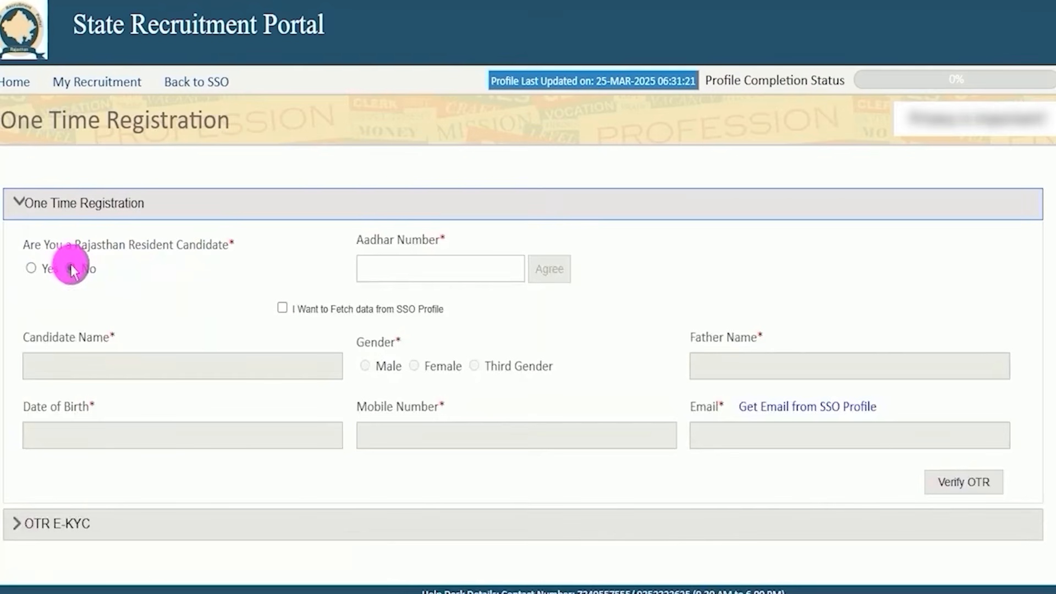
pyautogui.click(404, 268)
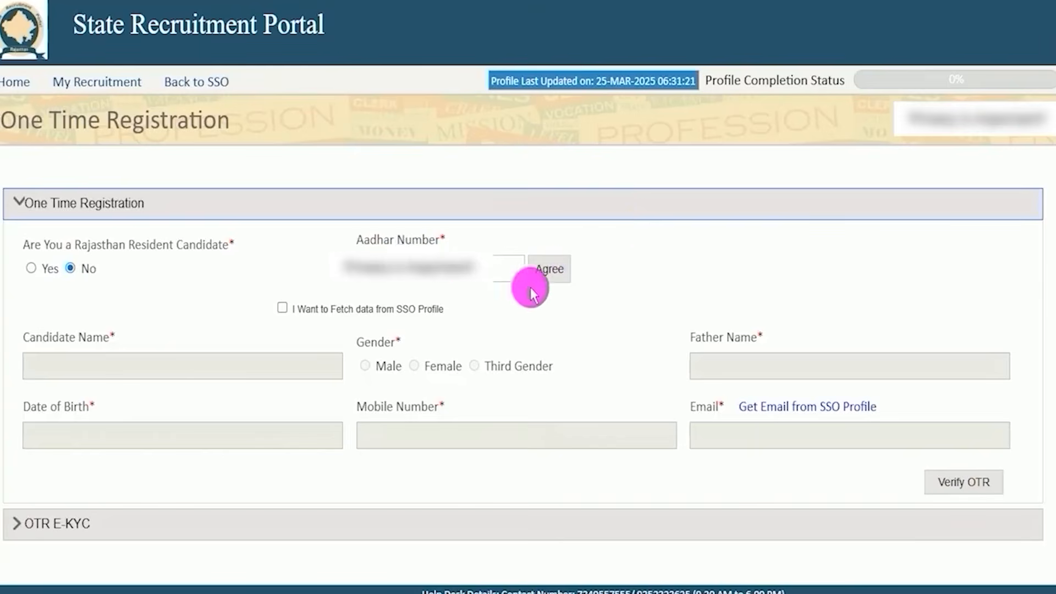
# Agree to Aadhar verification, accept the declaration allowing use of the Aadhar details and request the OTP.
pyautogui.click(547, 268)
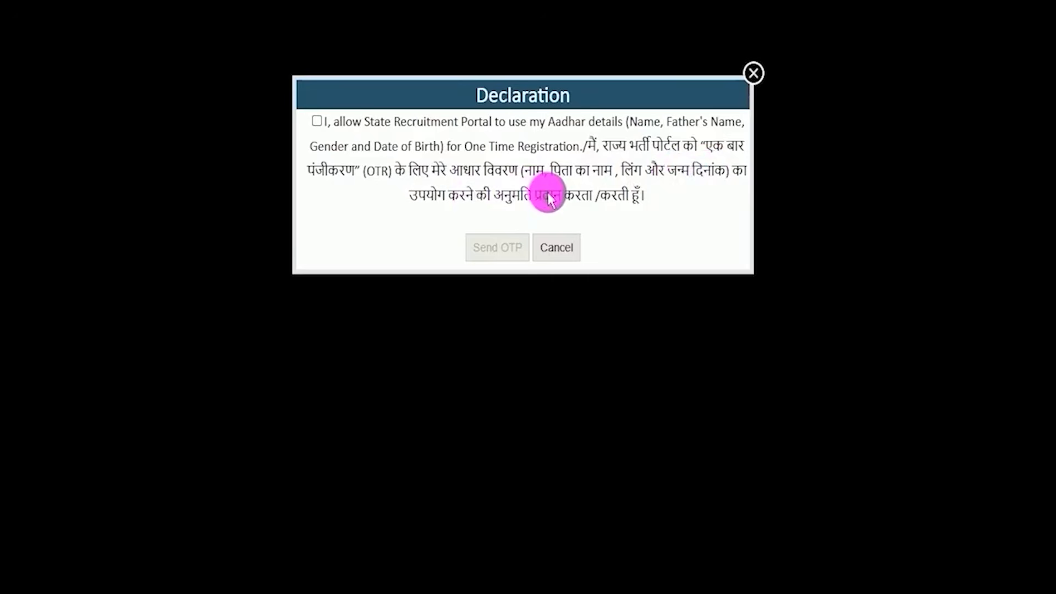
pyautogui.click(318, 121)
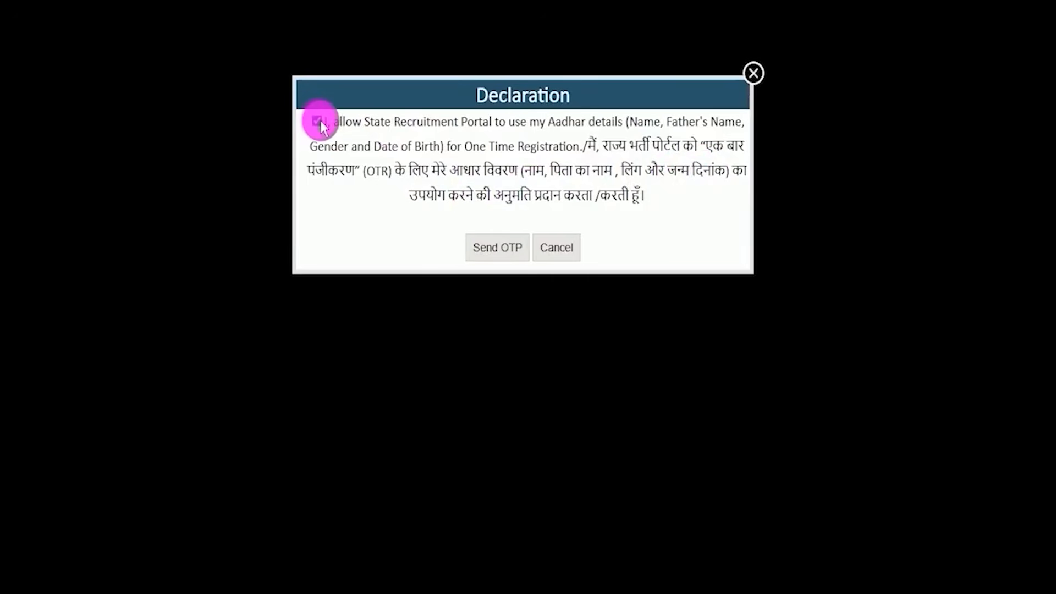
pyautogui.click(489, 248)
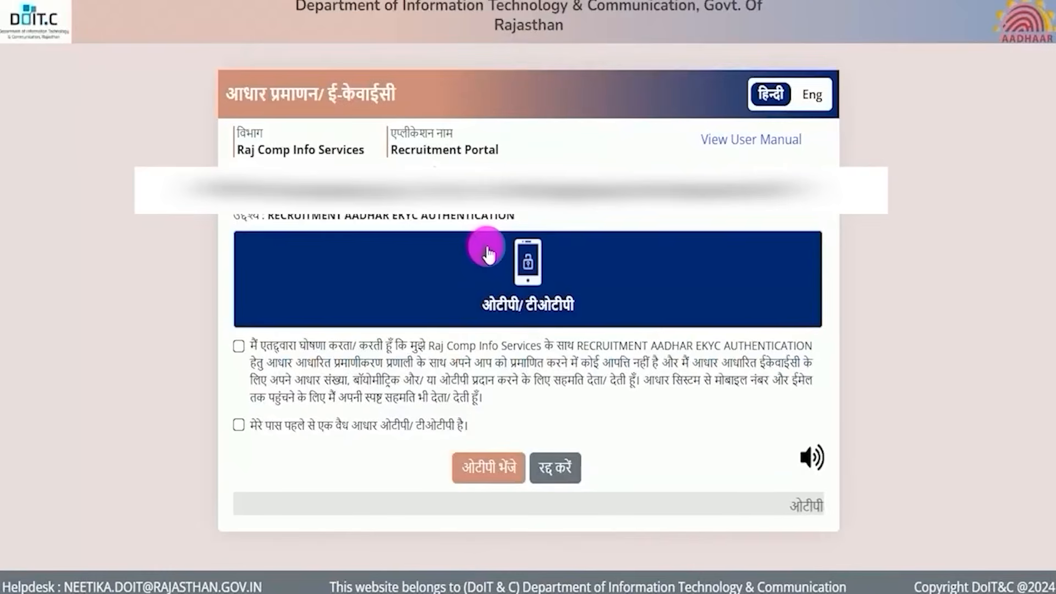
# Consent to the Aadhaar e-KYC declaration, send the OTP and authenticate with the verification code.
pyautogui.click(543, 379)
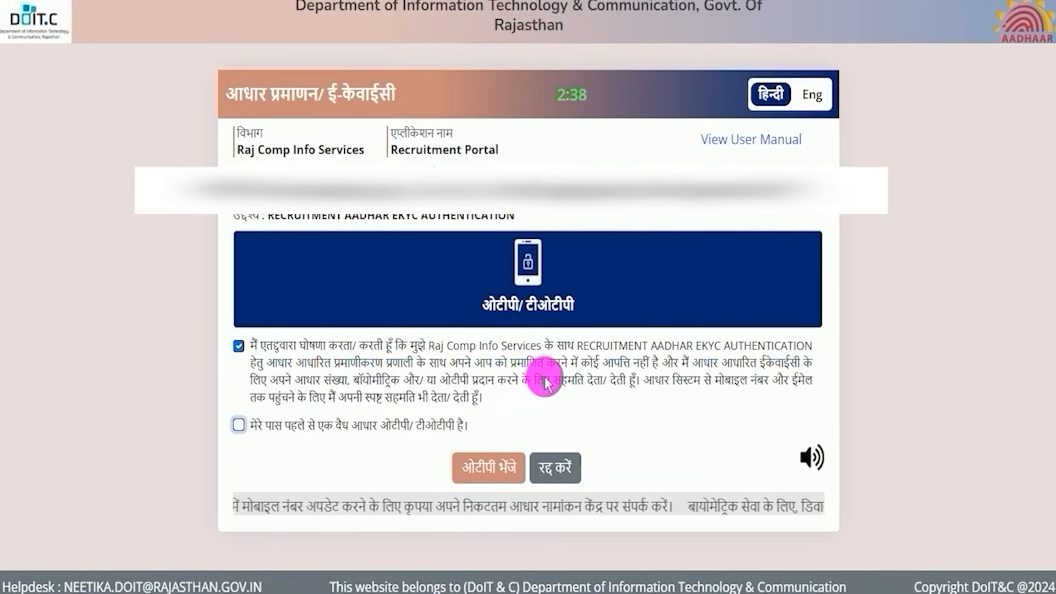
pyautogui.click(239, 347)
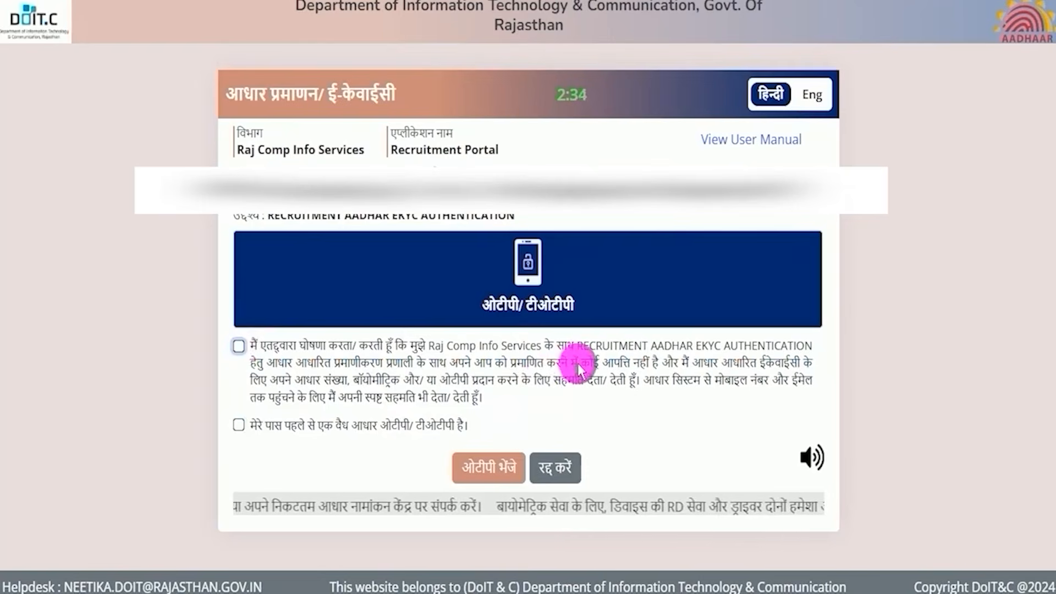
pyautogui.click(241, 347)
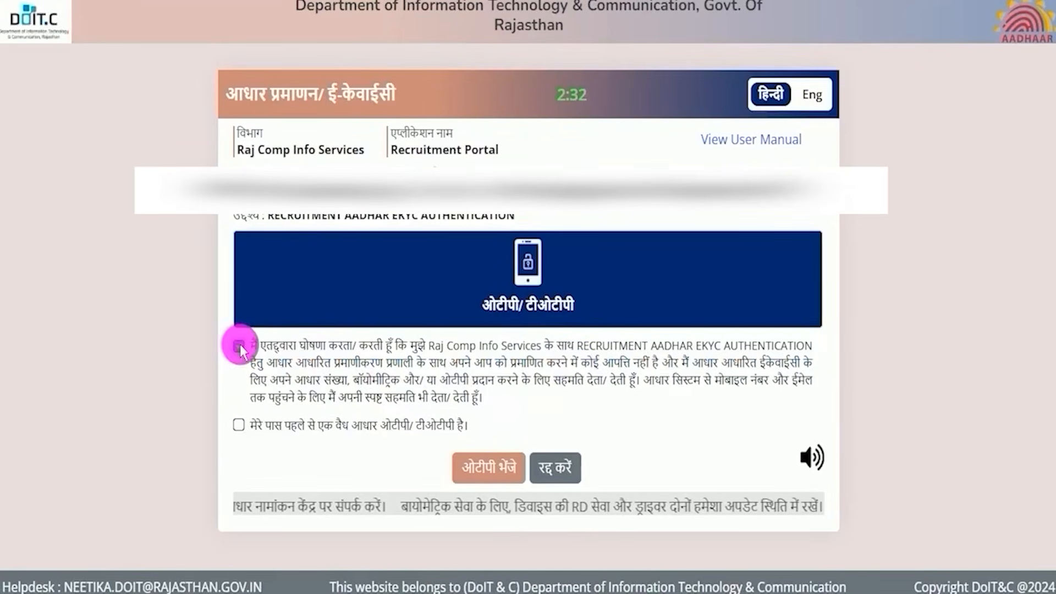
pyautogui.click(475, 470)
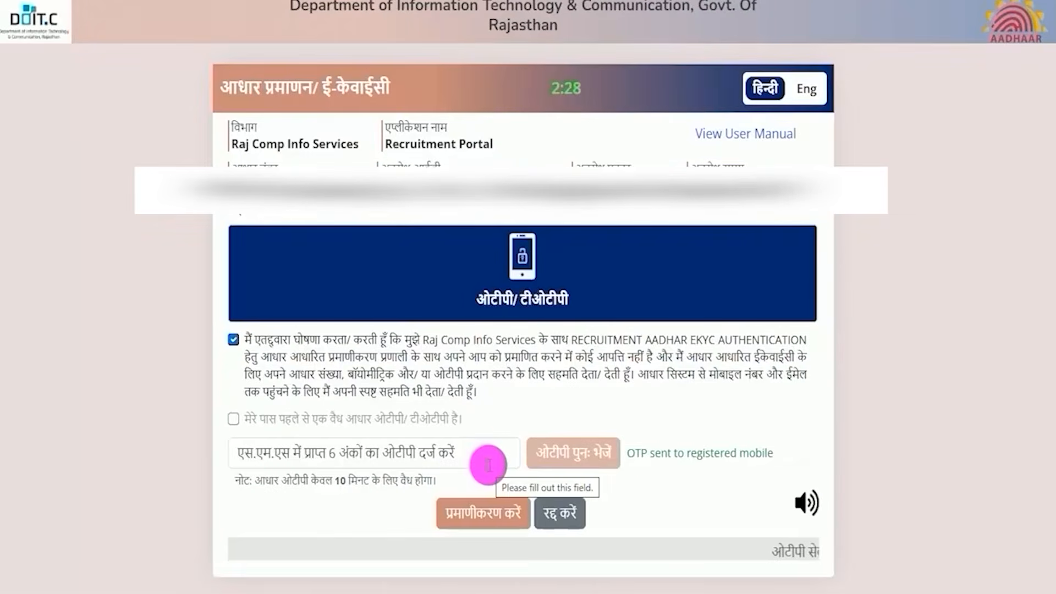
pyautogui.click(464, 454)
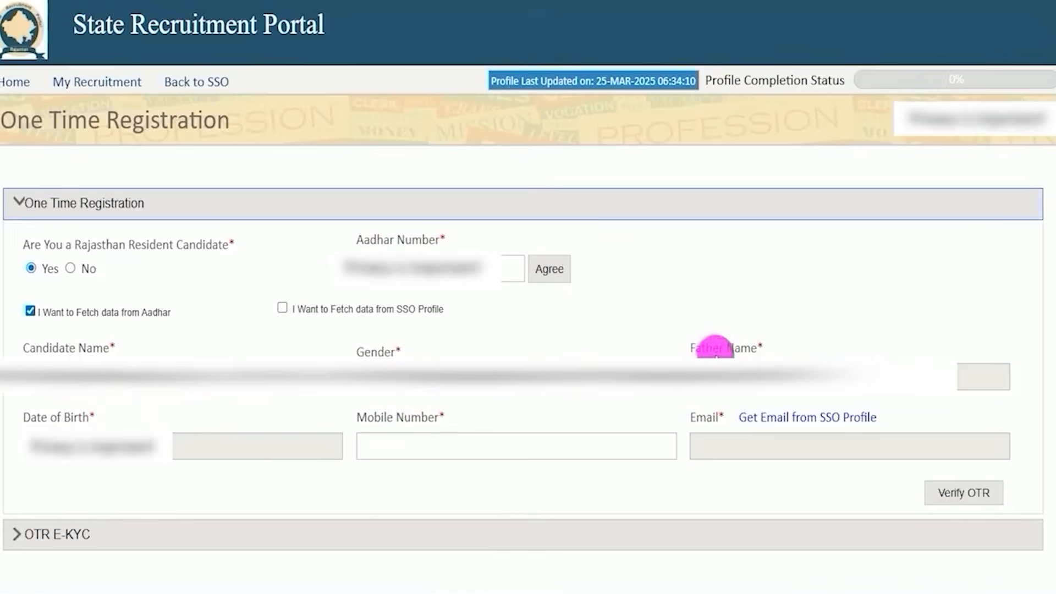
# Enter the candidate's mobile number, verify the OTR details and make the final submission.
pyautogui.click(418, 448)
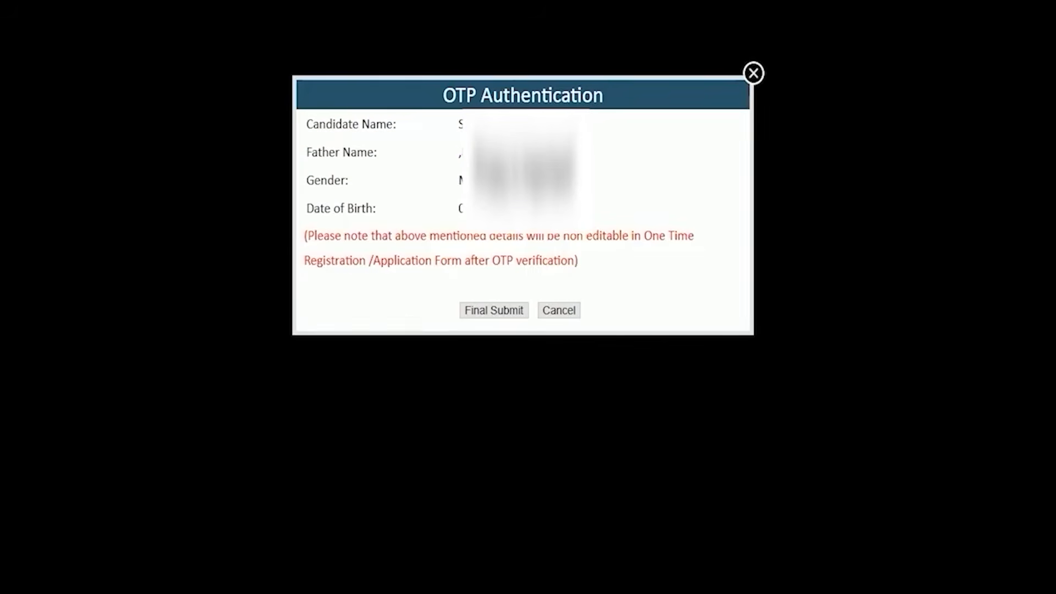
pyautogui.moveTo(471, 127); pyautogui.dragTo(517, 210)
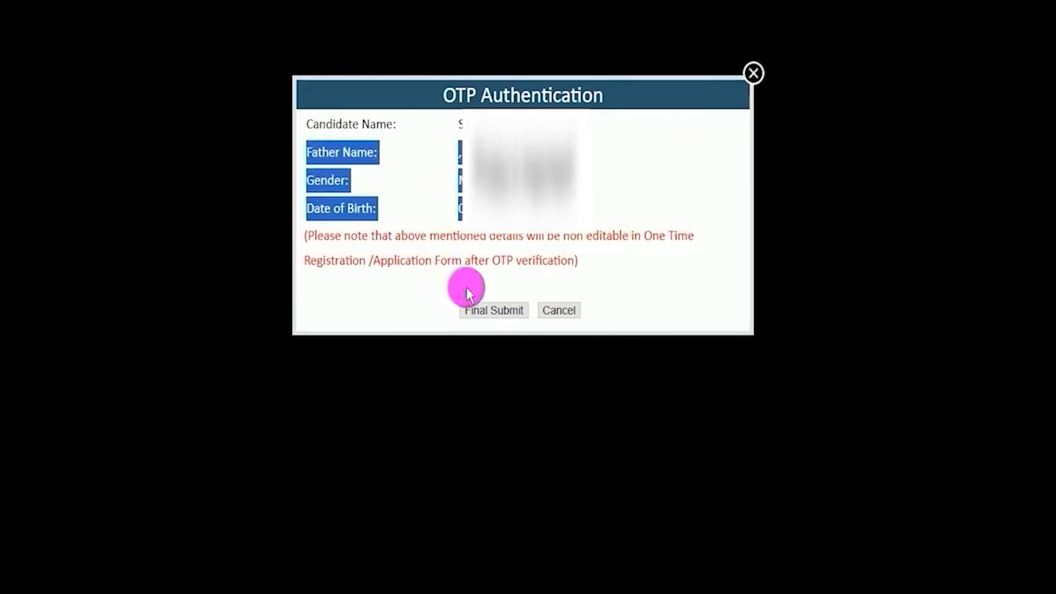
pyautogui.moveTo(359, 297); pyautogui.dragTo(450, 304)
pyautogui.press('Escape')
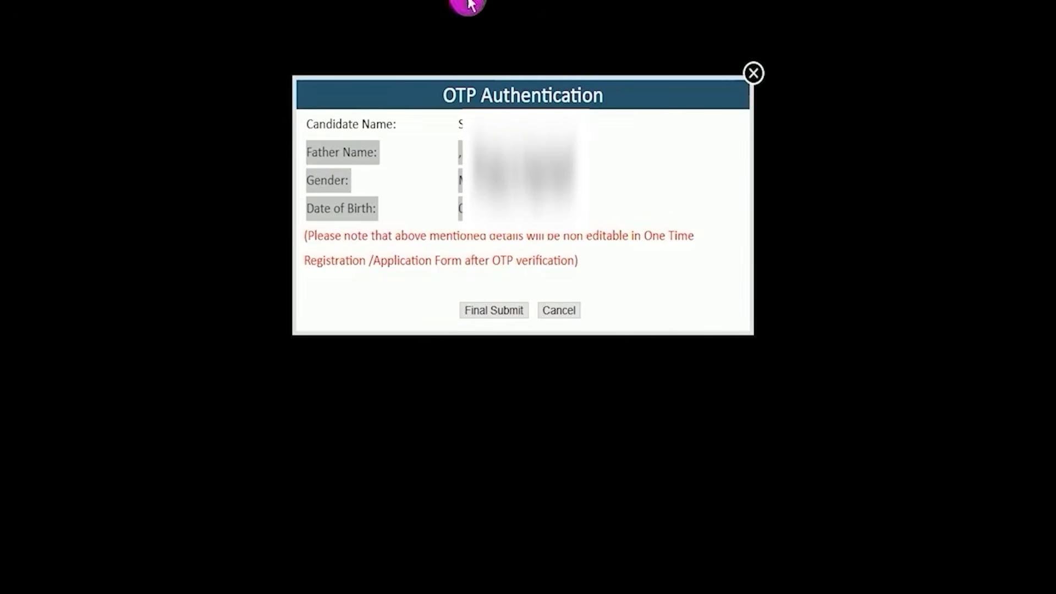
pyautogui.click(495, 311)
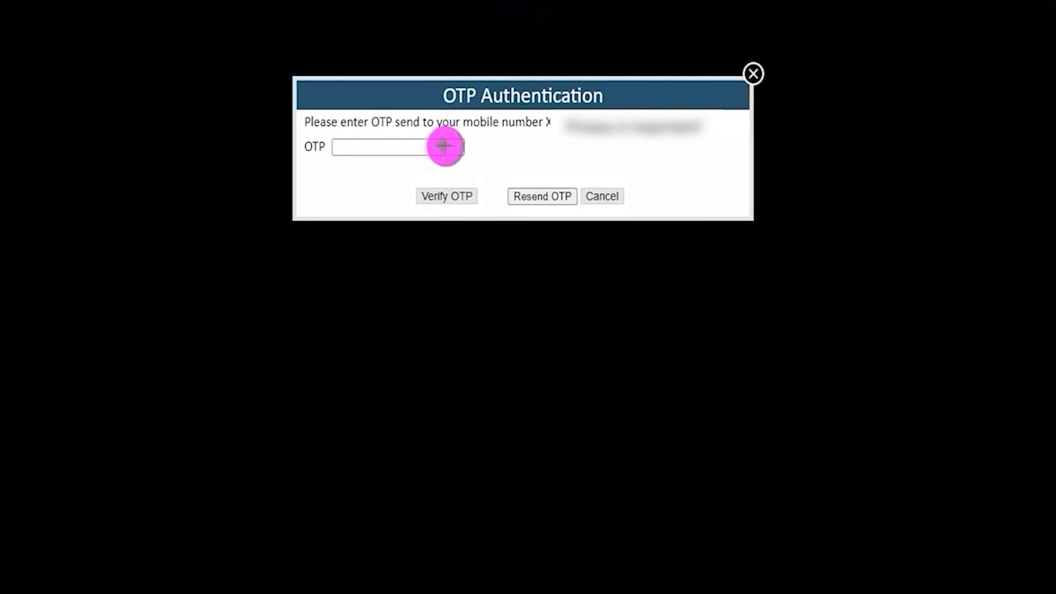
# Enter and verify the OTP sent to the mobile number, and acknowledge the One Time Registration confirmation.
pyautogui.moveTo(445, 146); pyautogui.dragTo(488, 123)
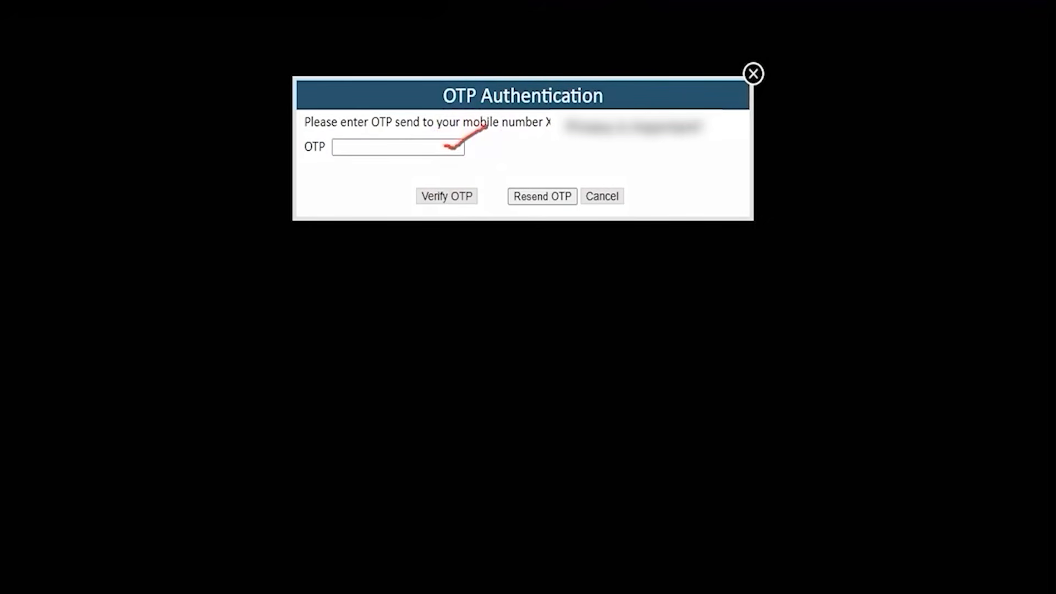
pyautogui.moveTo(324, 194); pyautogui.dragTo(407, 196)
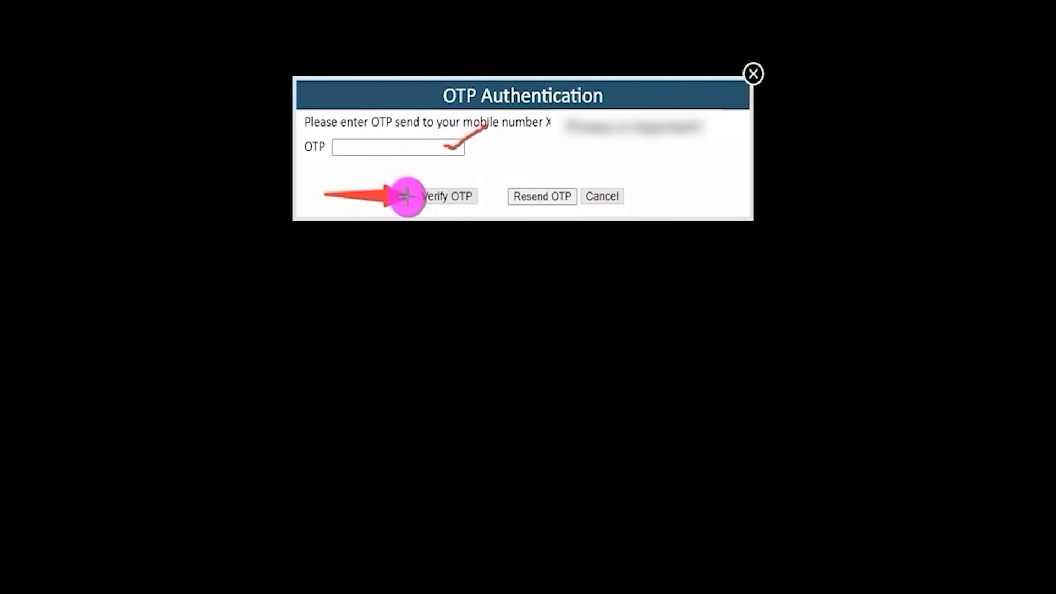
pyautogui.click(474, 201)
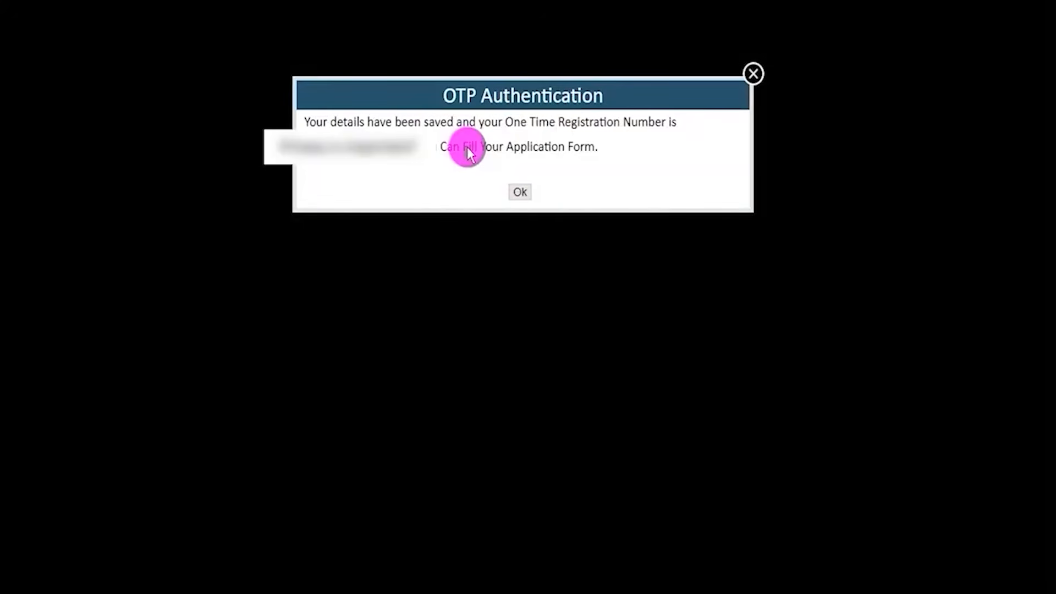
pyautogui.moveTo(507, 124); pyautogui.dragTo(622, 120)
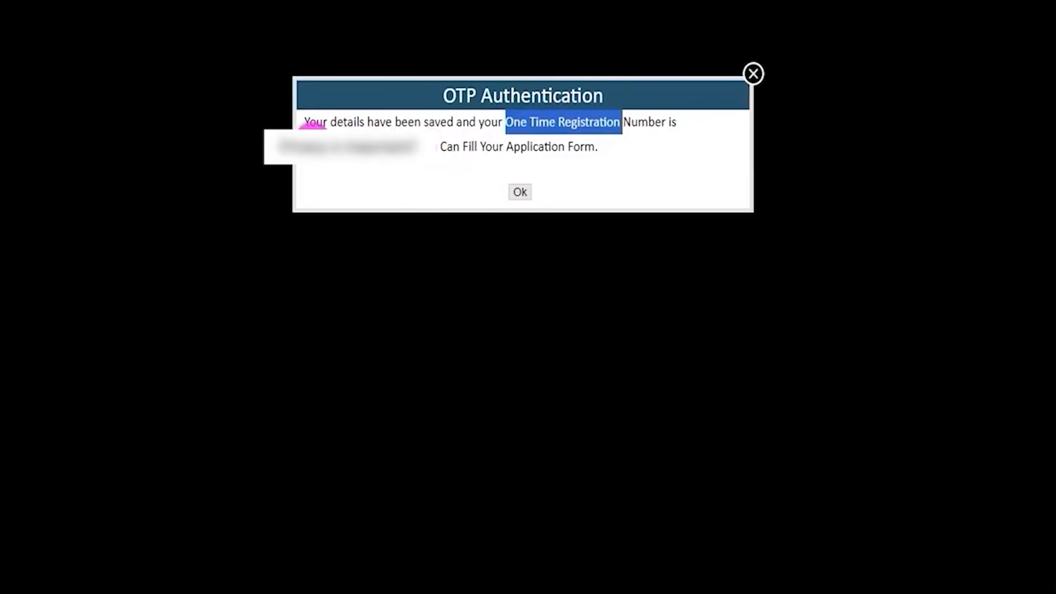
pyautogui.click(327, 144)
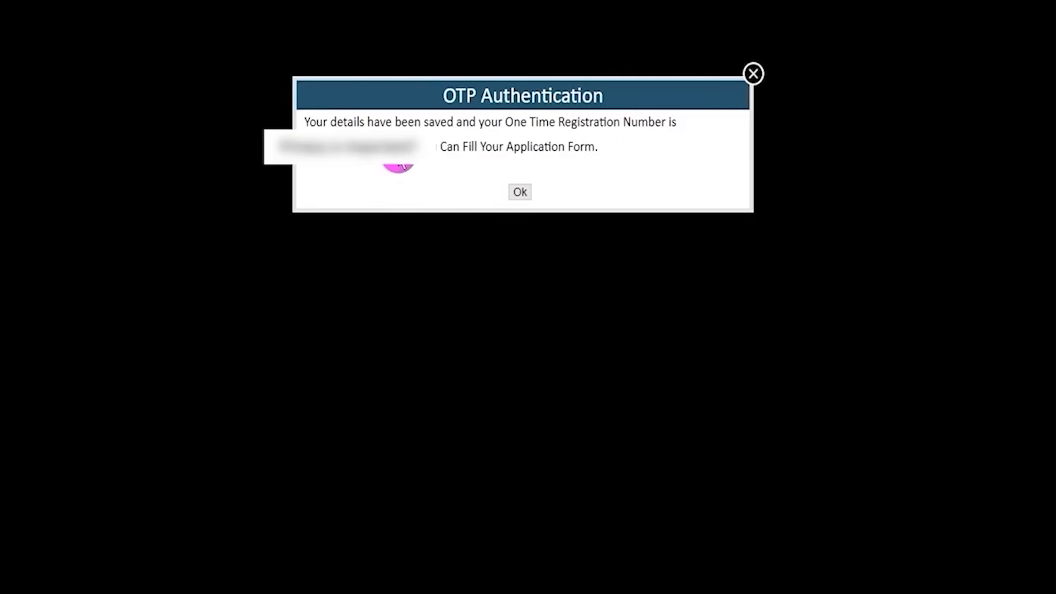
pyautogui.click(518, 191)
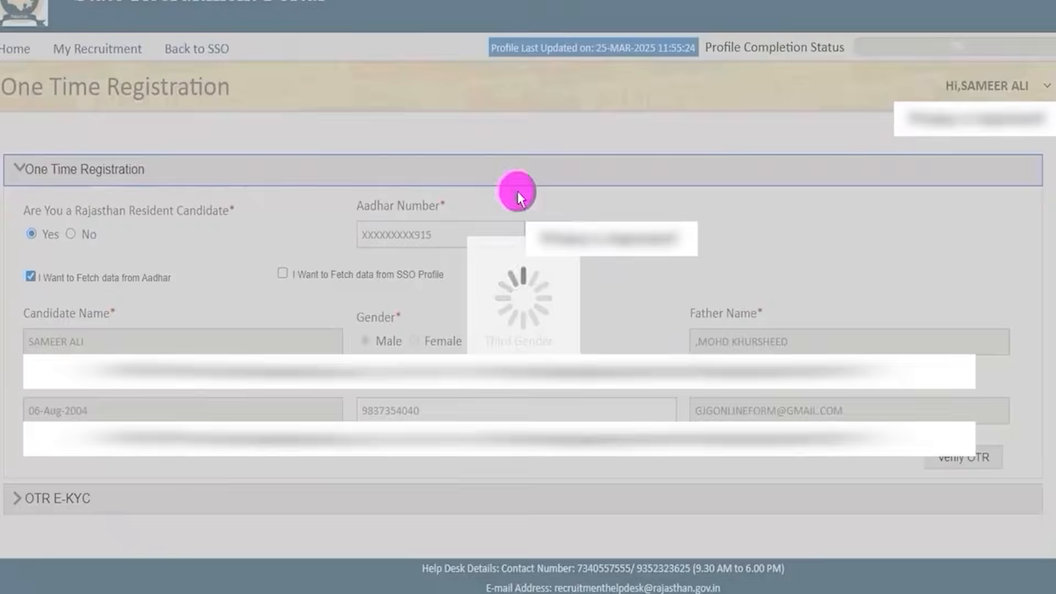
# Open the fee payment form for the One Time Registration and select the UNRESERVED category.
pyautogui.scroll(-1, 550, 231)
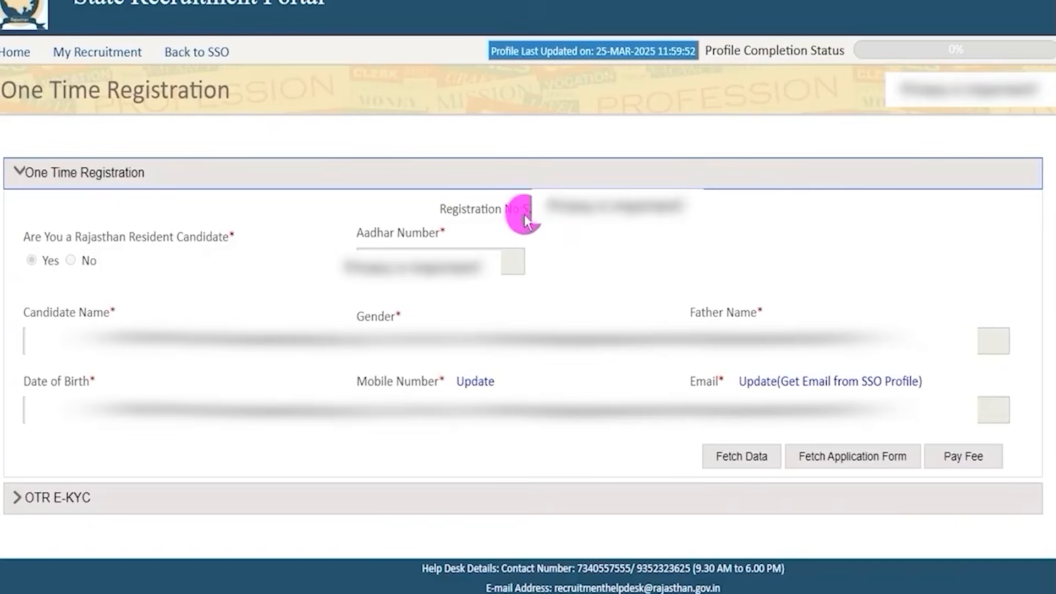
pyautogui.moveTo(529, 208); pyautogui.dragTo(599, 208)
pyautogui.click(526, 214)
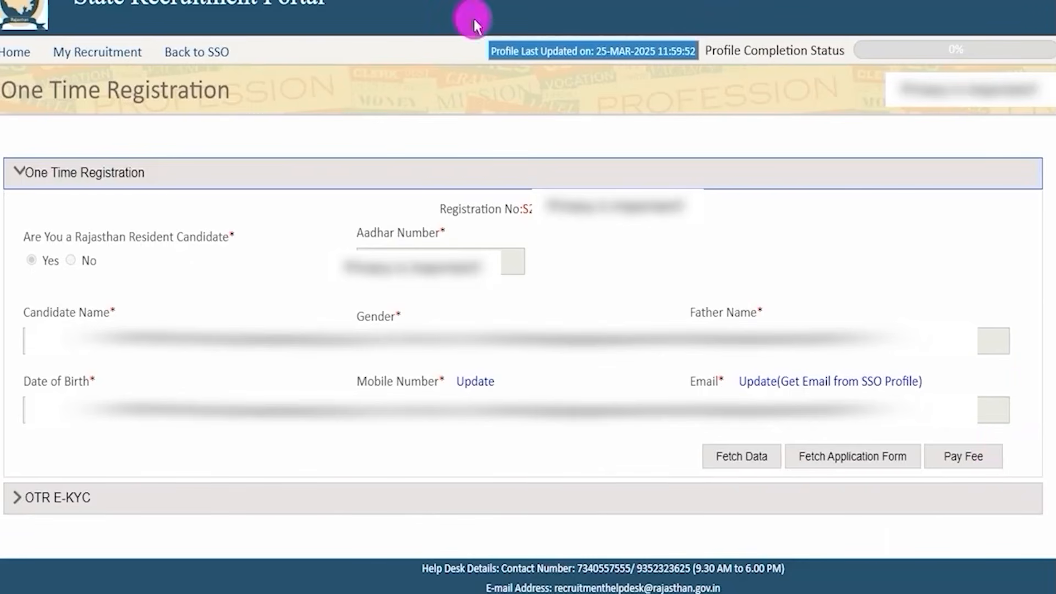
pyautogui.click(960, 452)
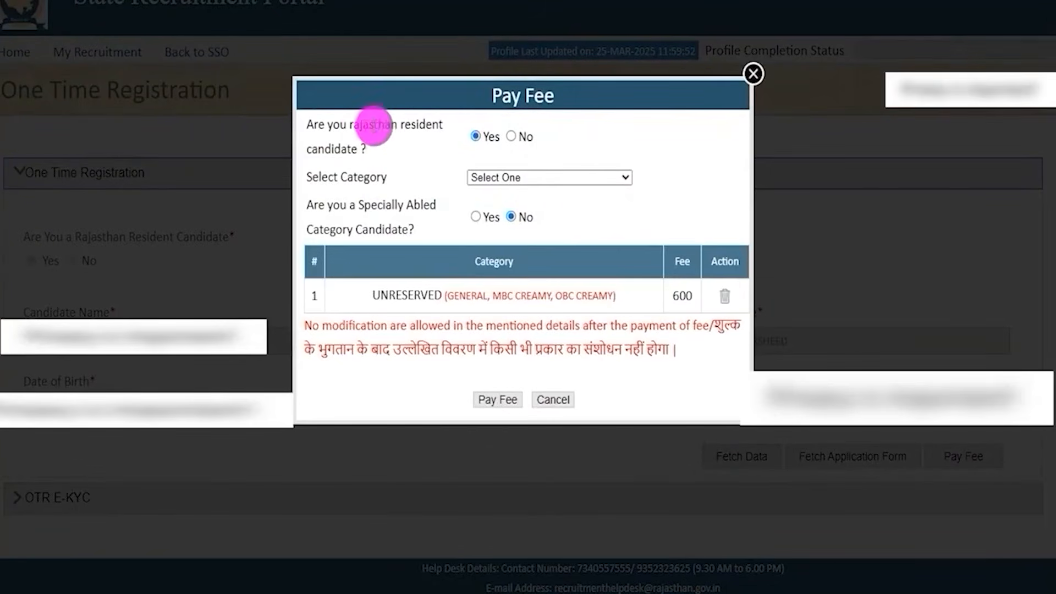
pyautogui.moveTo(329, 123); pyautogui.dragTo(420, 127)
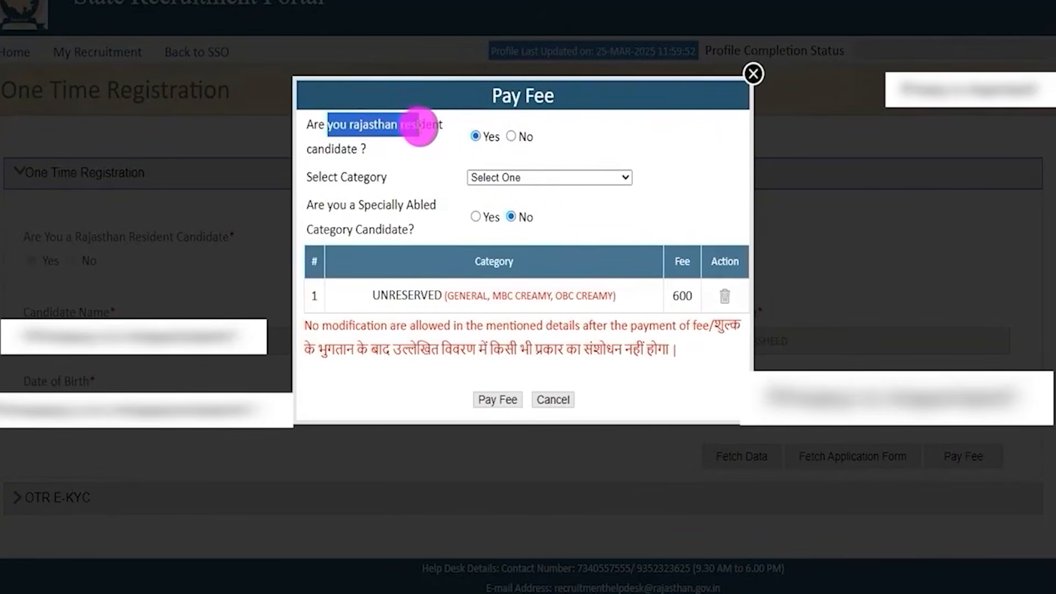
pyautogui.click(500, 177)
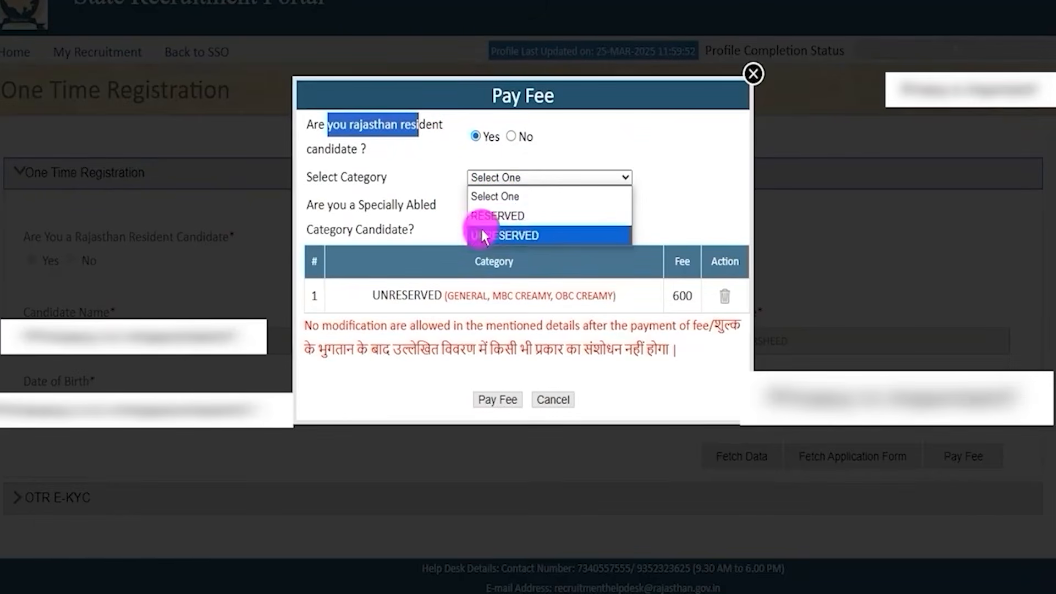
pyautogui.click(520, 236)
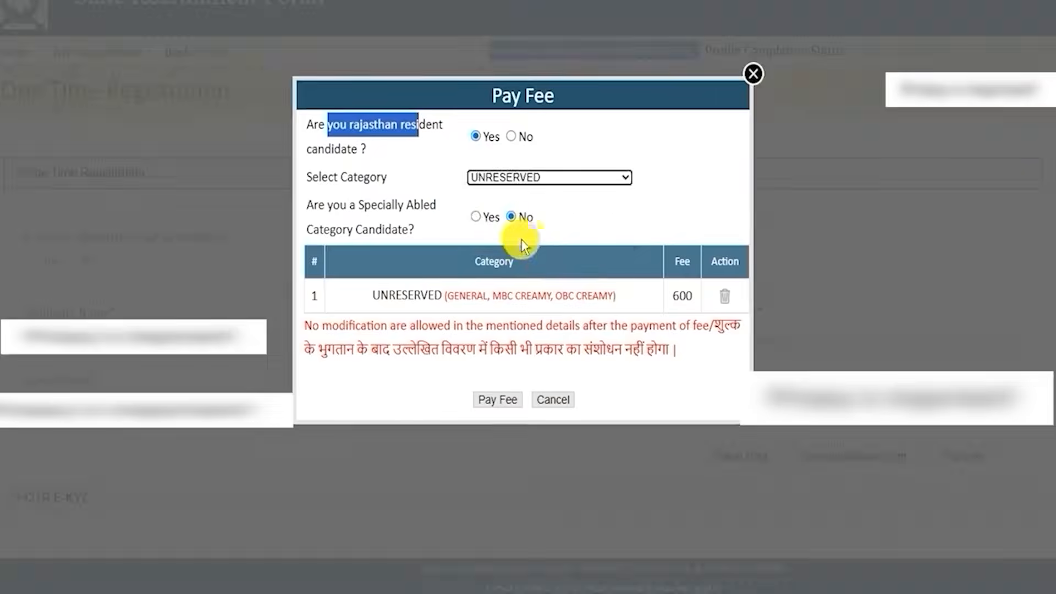
# Set the Rajasthan resident answer to No in the fee form and choose the UNRESERVED category again.
pyautogui.moveTo(375, 127); pyautogui.dragTo(438, 127)
pyautogui.click(510, 138)
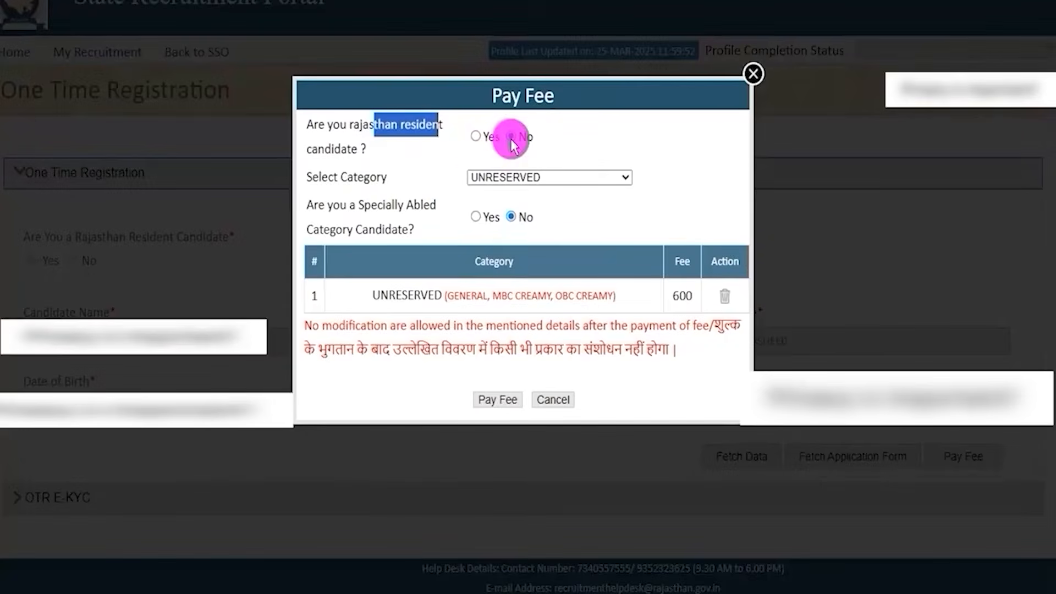
pyautogui.click(502, 177)
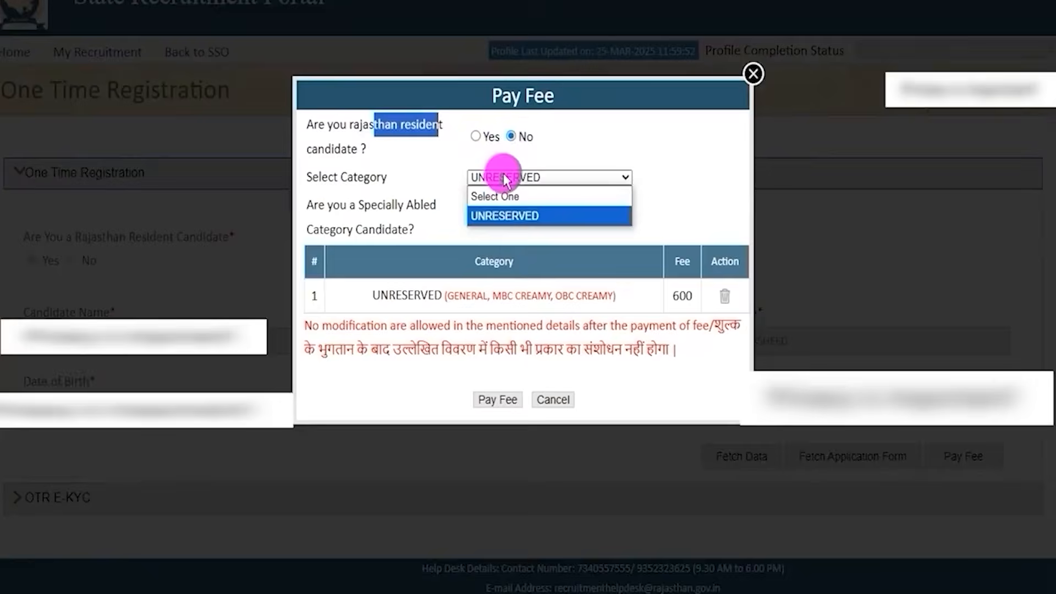
pyautogui.click(513, 216)
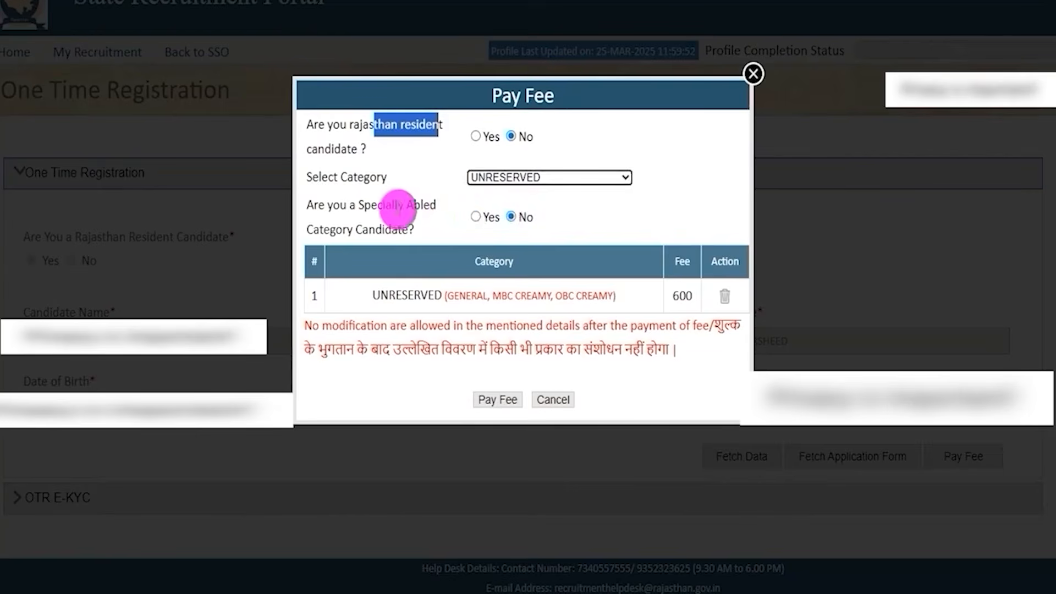
# Compare the registration fee for specially abled and other candidates, leaving the specially abled answer at No.
pyautogui.moveTo(313, 205); pyautogui.dragTo(422, 207)
pyautogui.click(476, 217)
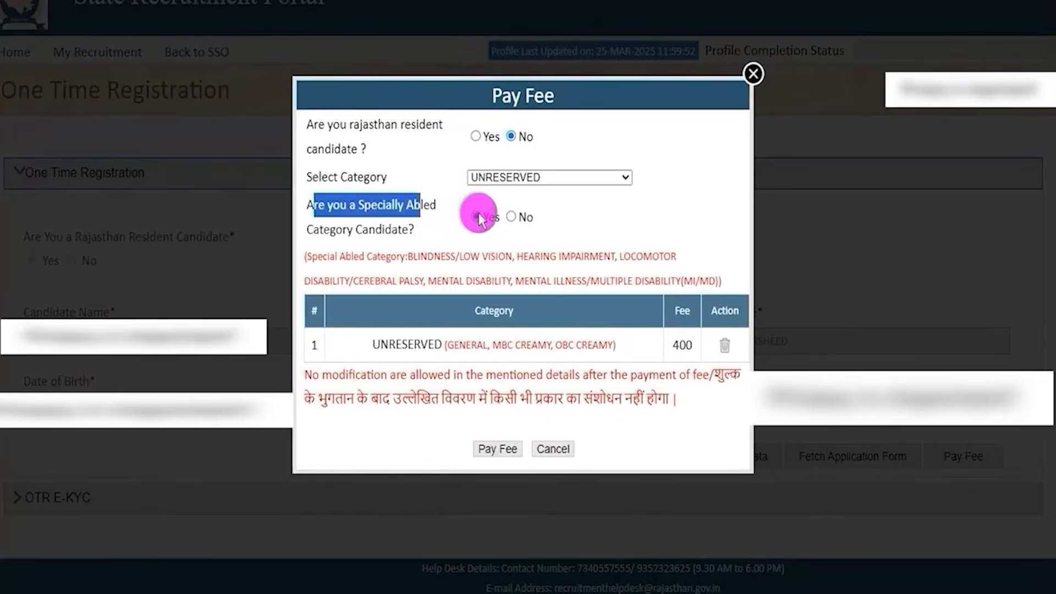
pyautogui.moveTo(674, 345); pyautogui.dragTo(685, 345)
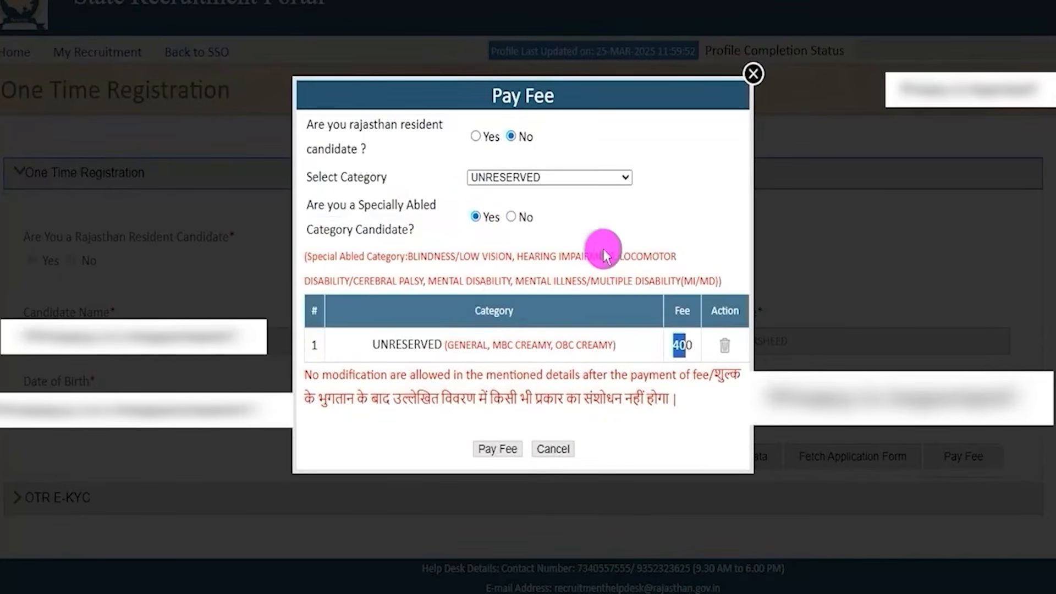
pyautogui.click(510, 217)
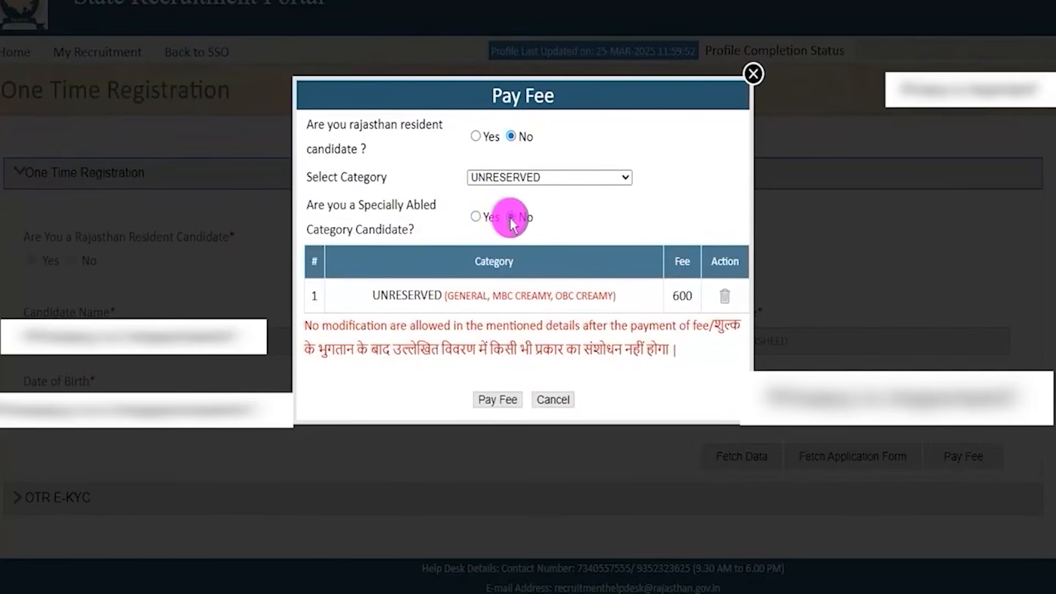
pyautogui.moveTo(673, 297); pyautogui.dragTo(691, 296)
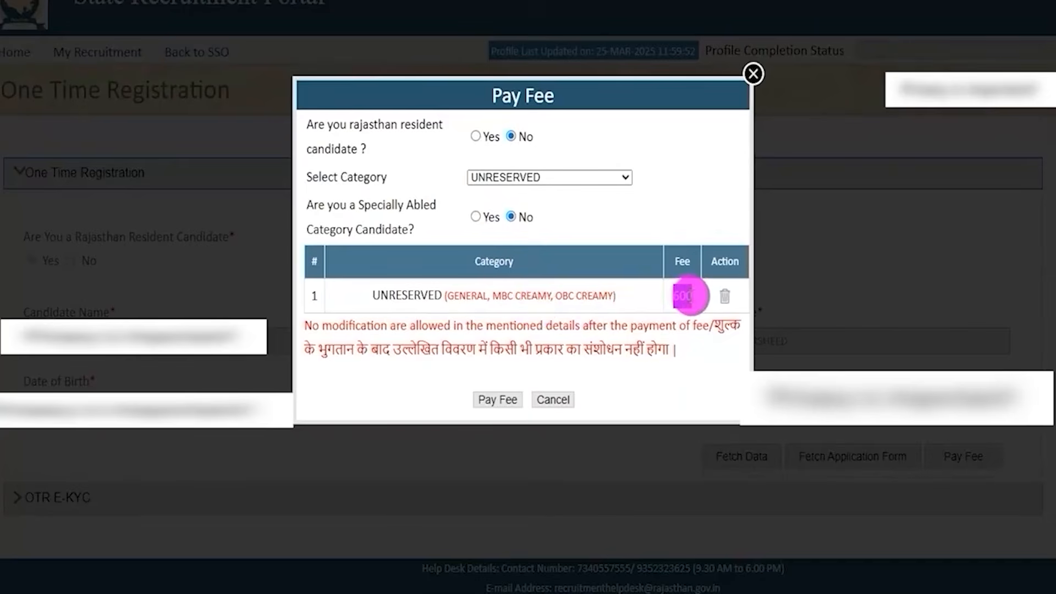
pyautogui.moveTo(691, 296)
pyautogui.mouseDown()
pyautogui.moveTo(677, 297)
pyautogui.moveTo(690, 295)
pyautogui.mouseUp()
pyautogui.click(686, 296)
pyautogui.moveTo(675, 297); pyautogui.dragTo(690, 296)
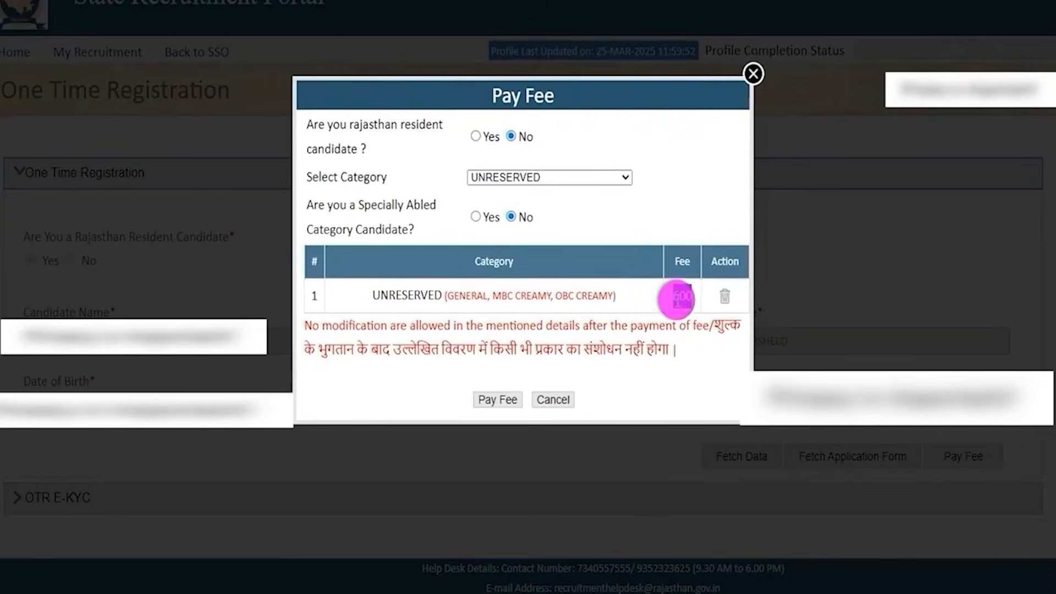
pyautogui.click(687, 297)
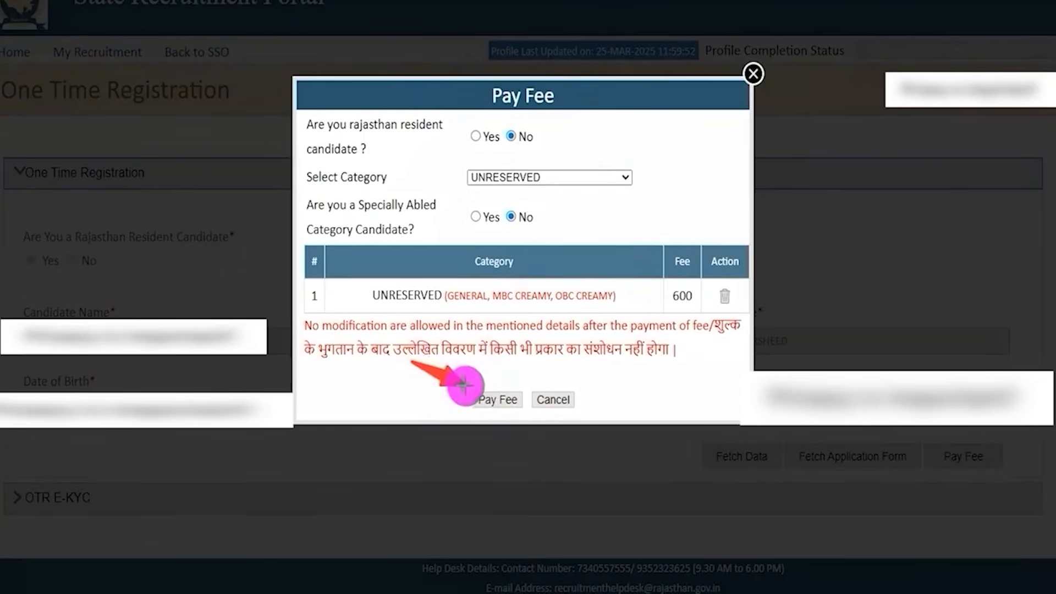
# Submit the fee details and confirm the payment to reach the payment method selection.
pyautogui.click(477, 398)
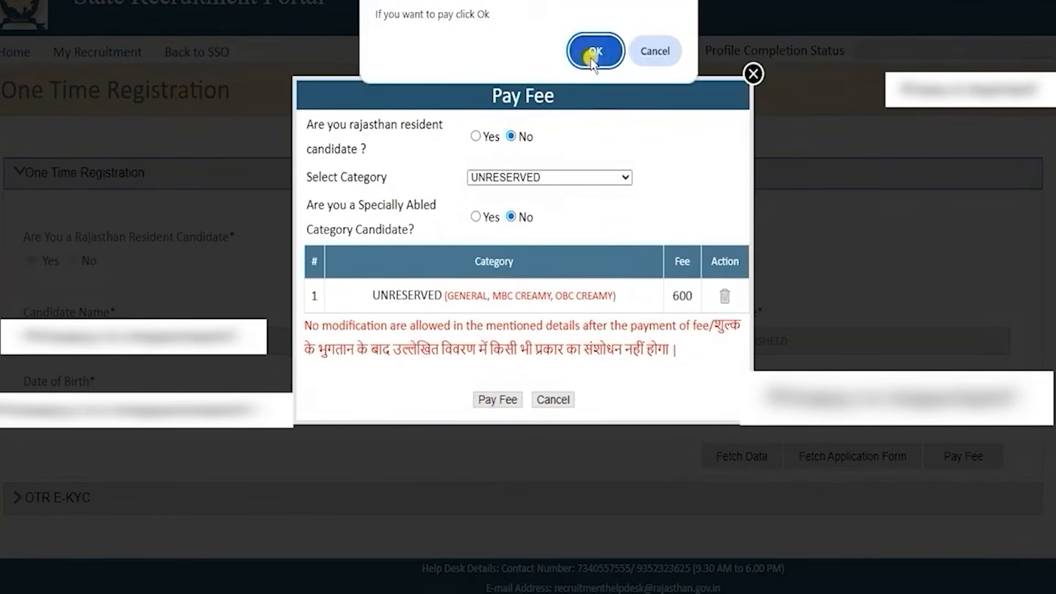
pyautogui.click(592, 57)
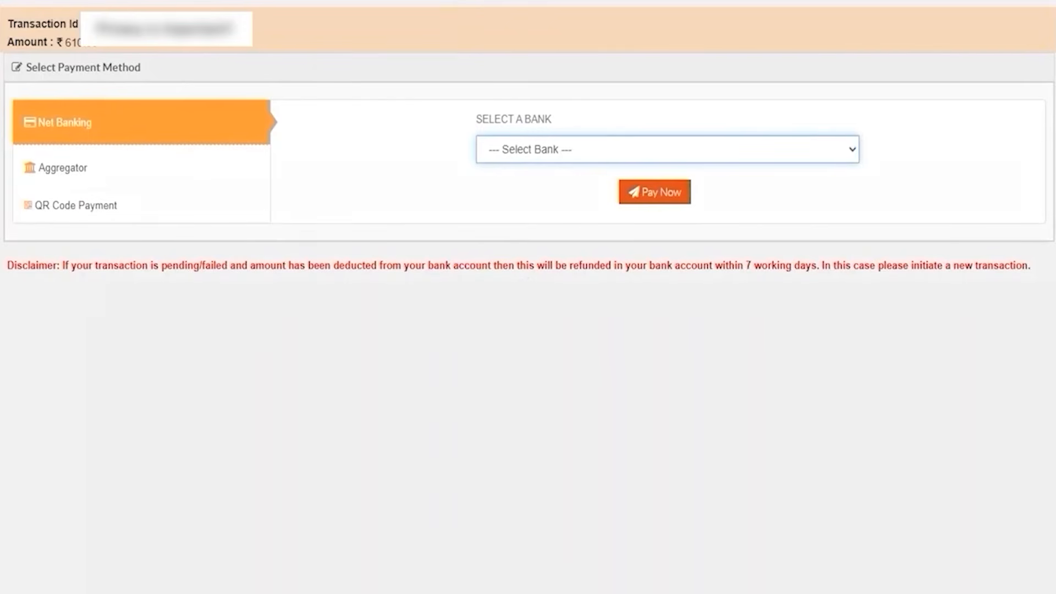
pyautogui.moveTo(173, 127)
pyautogui.mouseDown()
pyautogui.moveTo(192, 130)
pyautogui.moveTo(261, 103)
pyautogui.mouseUp()
pyautogui.moveTo(157, 170); pyautogui.dragTo(209, 142)
pyautogui.moveTo(138, 210); pyautogui.dragTo(183, 182)
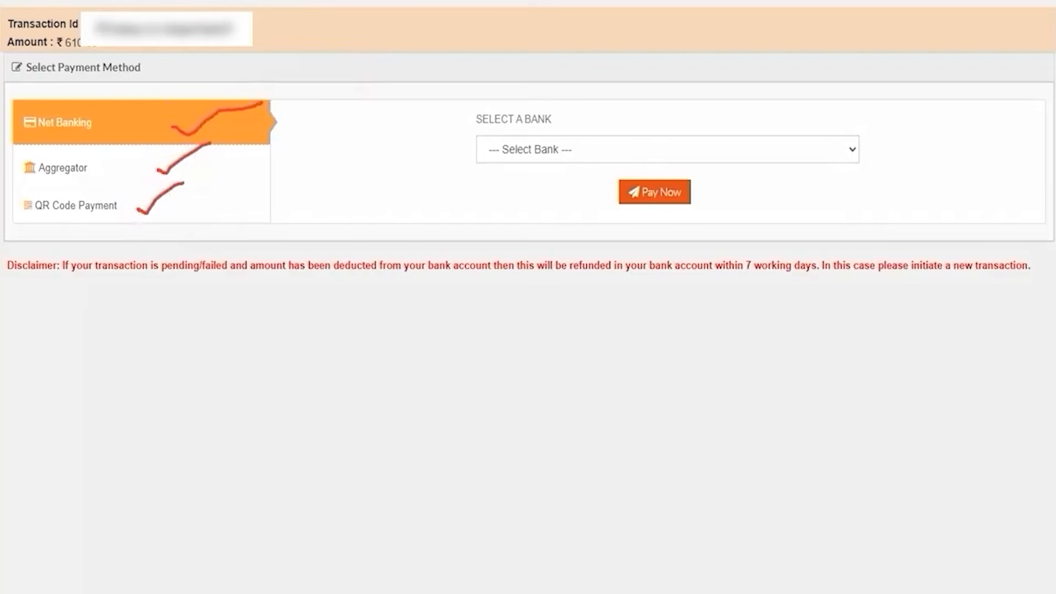
pyautogui.press('Escape')
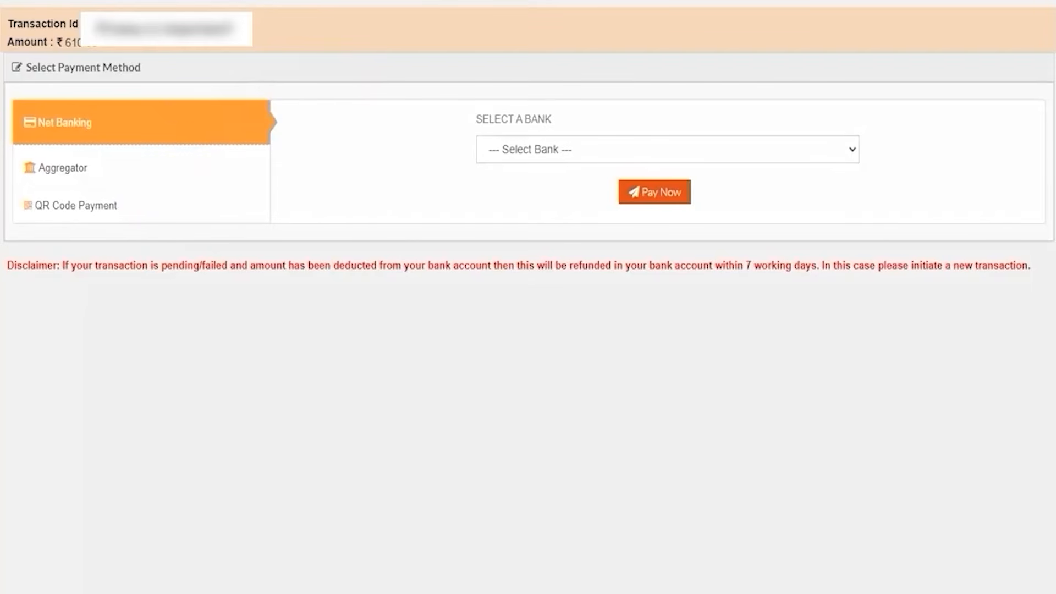
# Choose QR Code Payment with PHONEPE as the option and proceed to pay.
pyautogui.click(76, 209)
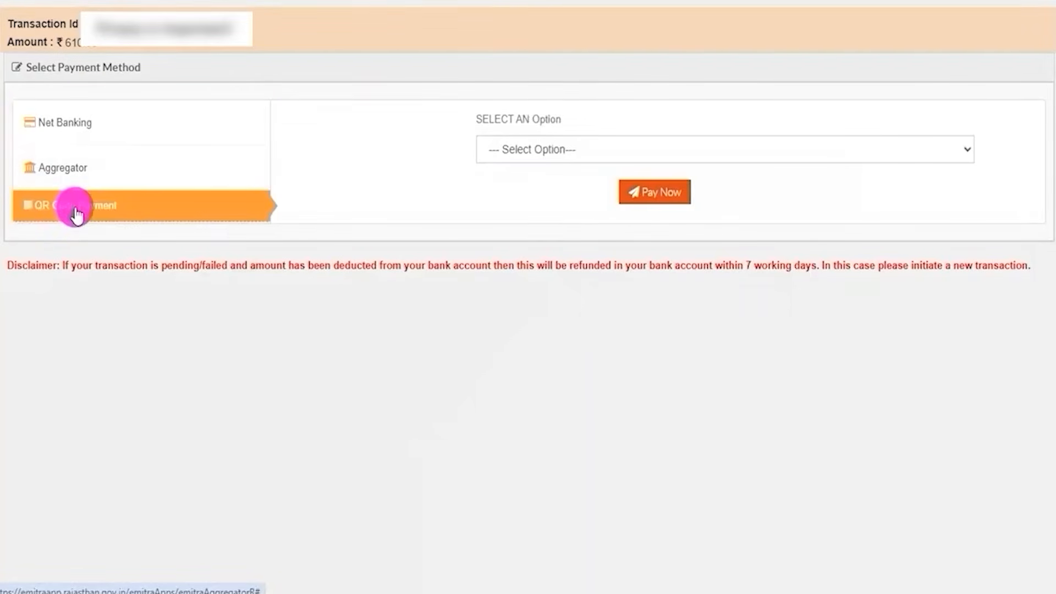
pyautogui.click(552, 145)
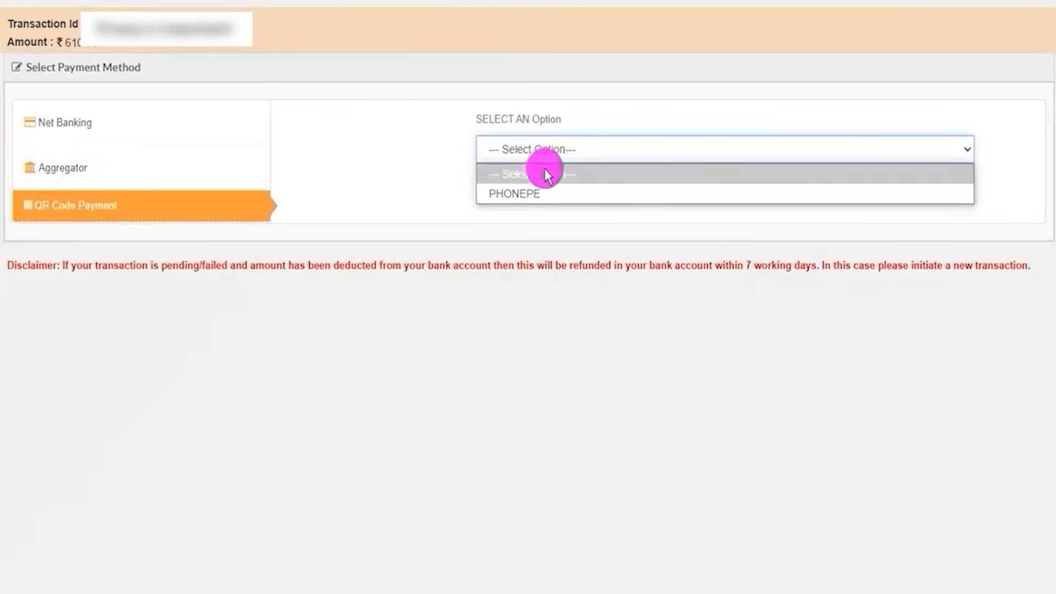
pyautogui.click(530, 191)
pyautogui.click(646, 193)
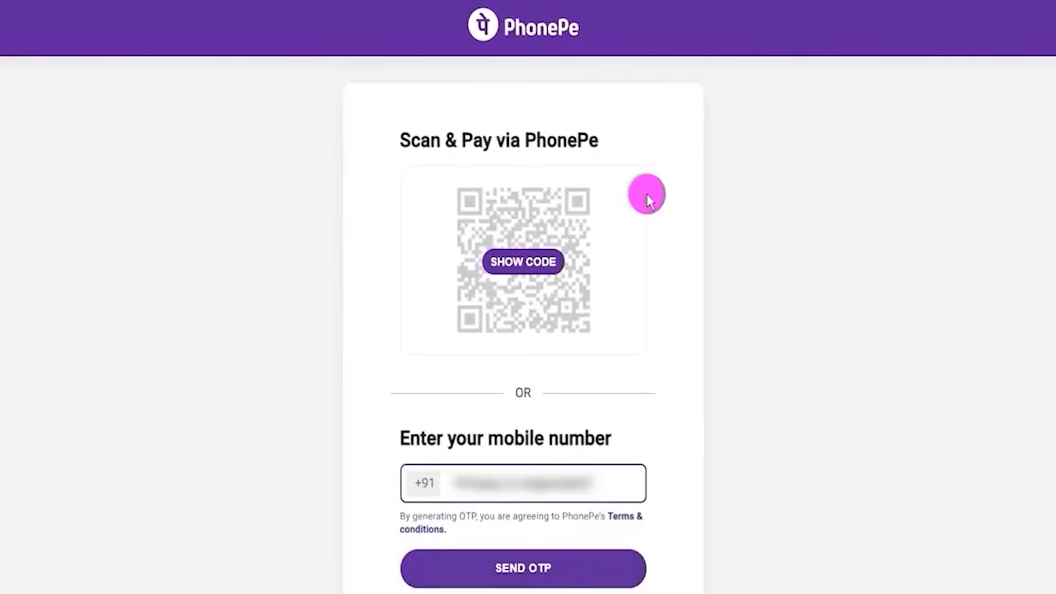
pyautogui.click(833, 312)
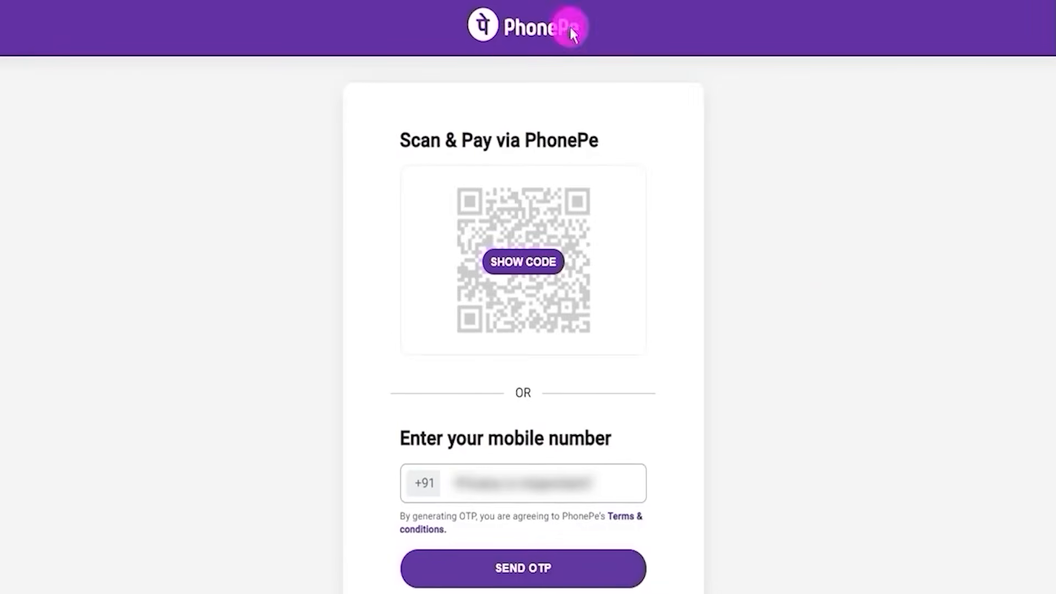
# Reveal the PhonePe QR code for paying the registration fee by scanning.
pyautogui.moveTo(617, 262)
pyautogui.mouseDown()
pyautogui.moveTo(636, 266)
pyautogui.moveTo(706, 218)
pyautogui.mouseUp()
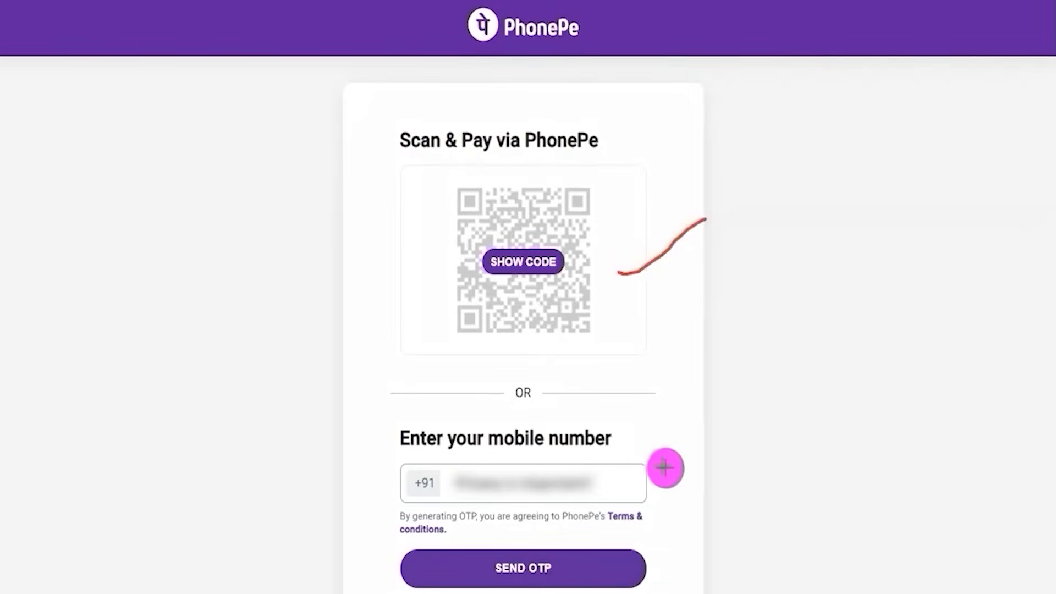
pyautogui.moveTo(636, 484); pyautogui.dragTo(782, 430)
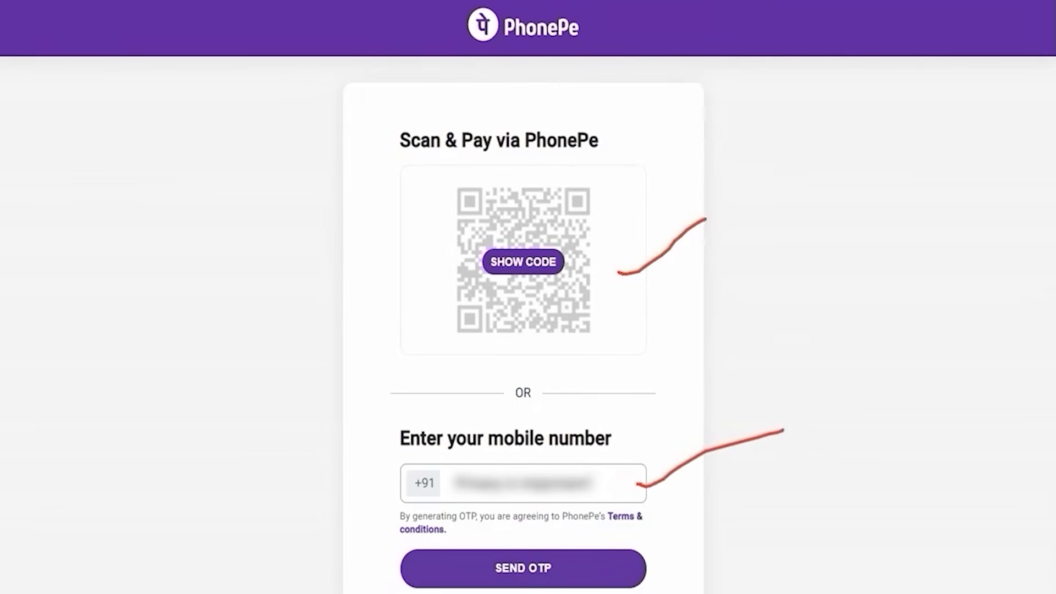
pyautogui.press('Escape')
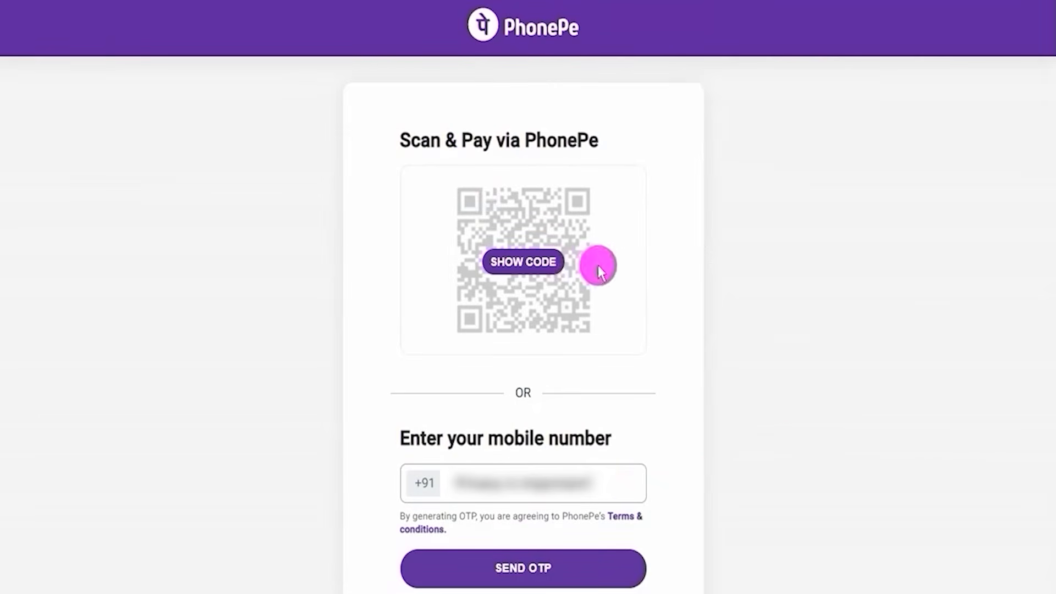
pyautogui.click(521, 266)
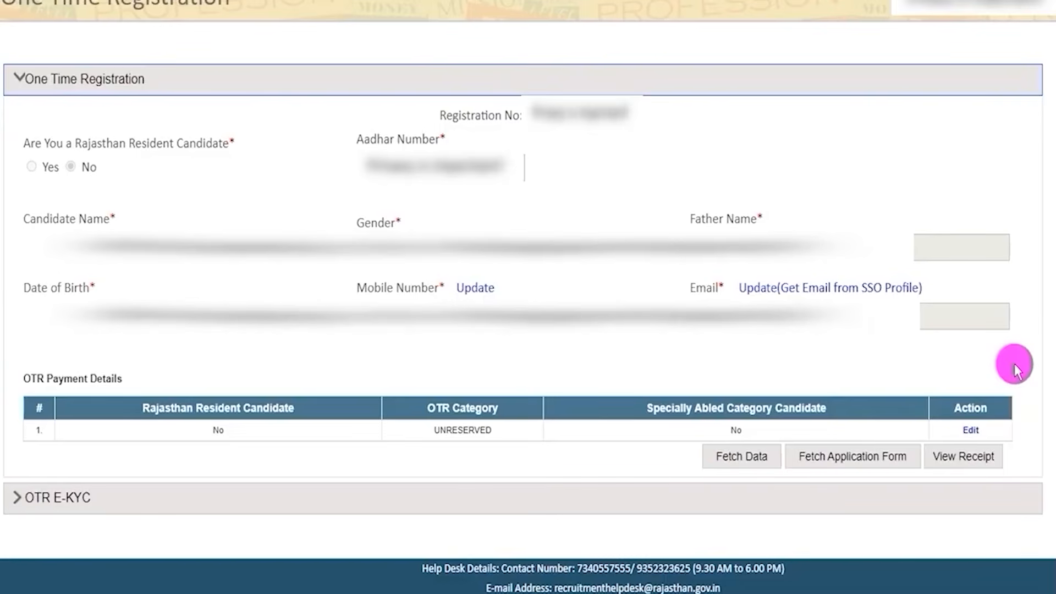
# View the receipt entry in the OTR payment details and close the window.
pyautogui.click(963, 456)
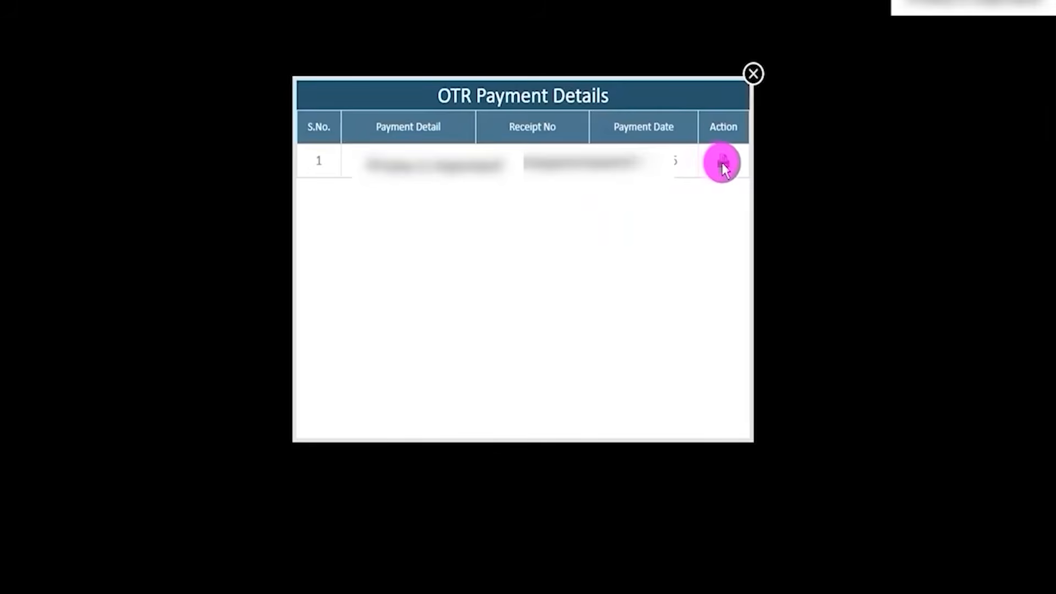
pyautogui.click(752, 74)
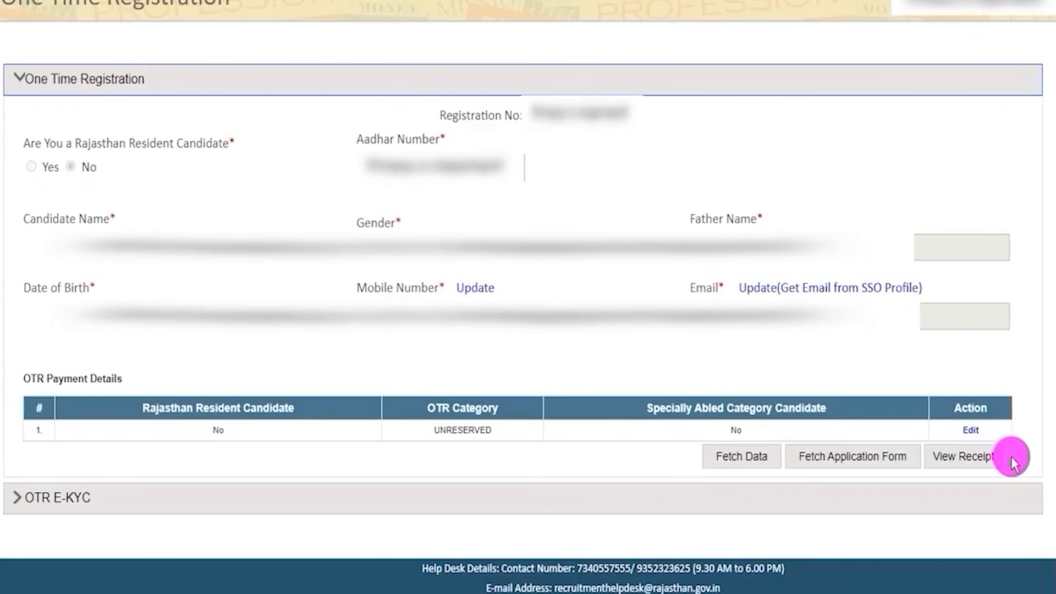
# Open the OTR E-KYC section and read the live photo capture instructions and declaration.
pyautogui.click(80, 500)
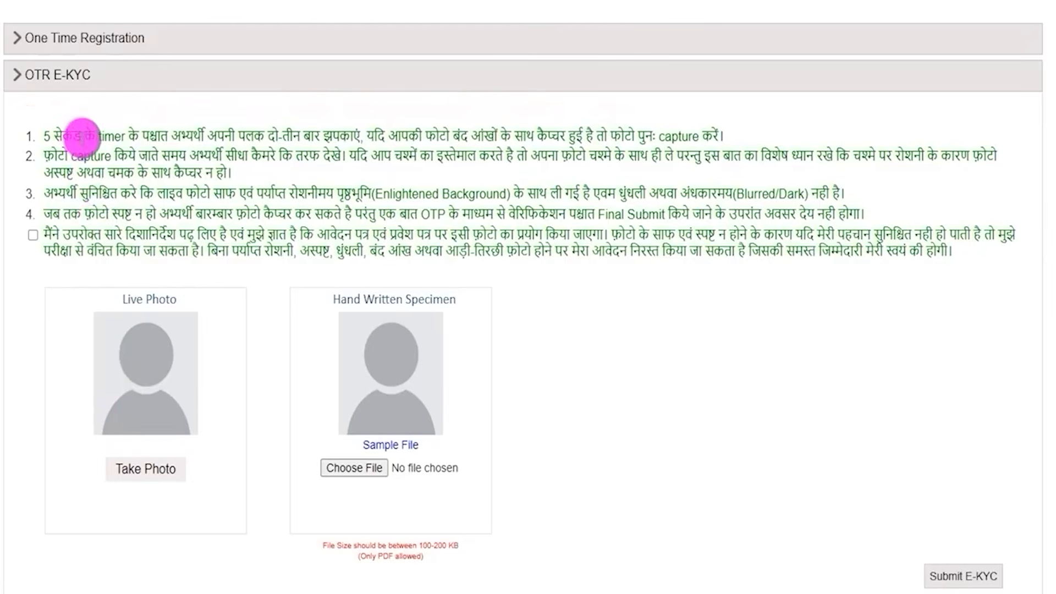
pyautogui.moveTo(82, 135); pyautogui.dragTo(333, 135)
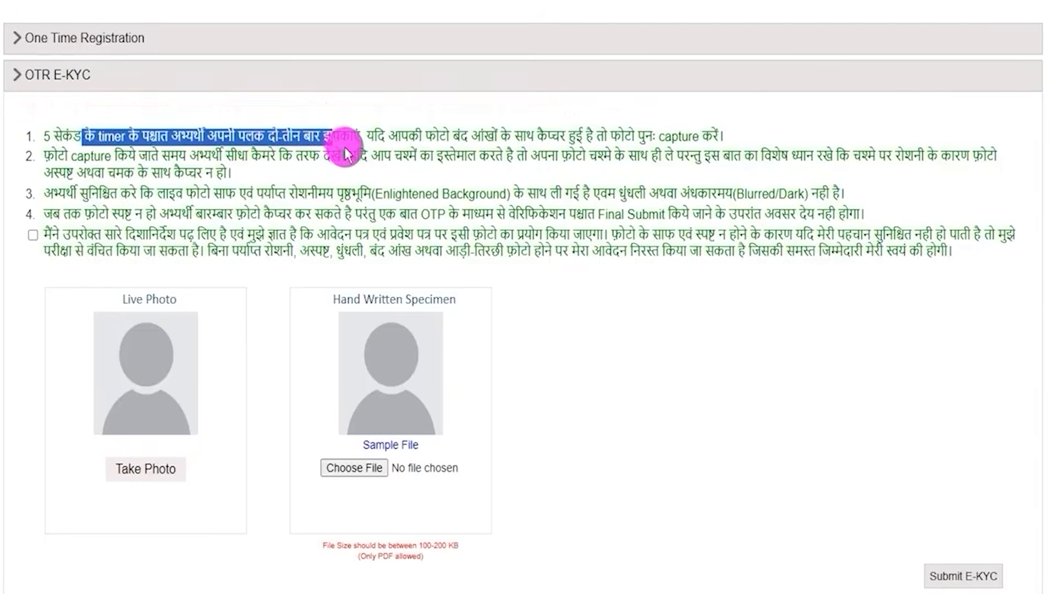
pyautogui.moveTo(440, 135); pyautogui.dragTo(674, 134)
pyautogui.click(37, 136)
pyautogui.moveTo(69, 156); pyautogui.dragTo(325, 147)
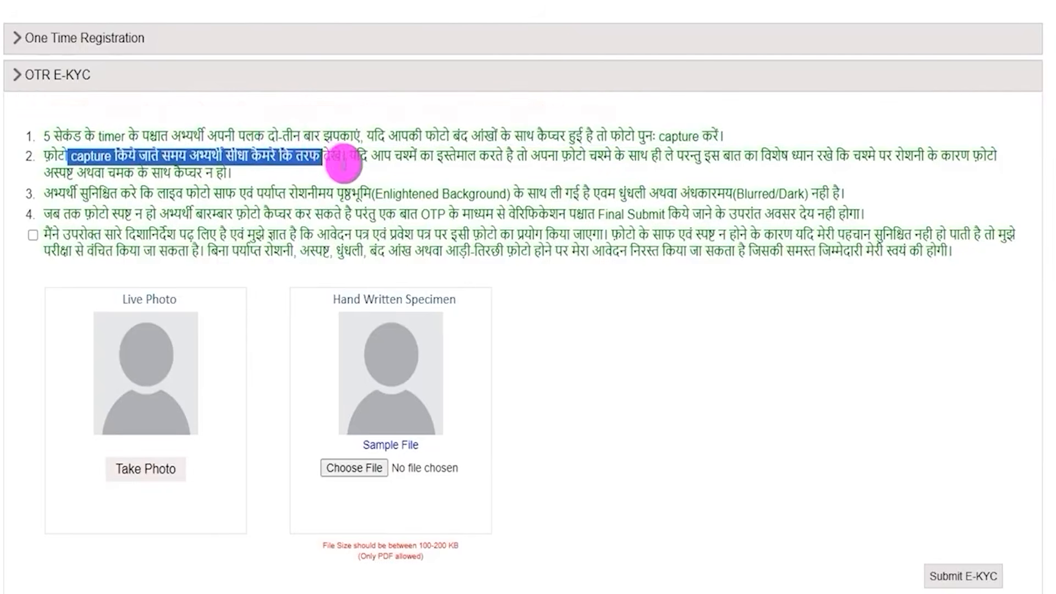
pyautogui.moveTo(395, 156); pyautogui.dragTo(671, 160)
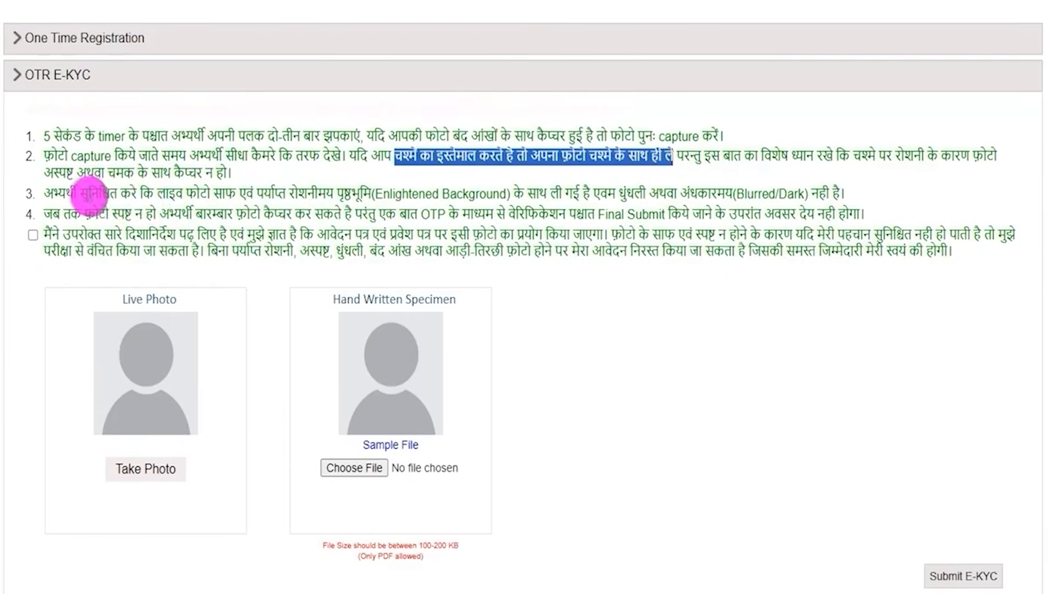
pyautogui.moveTo(65, 193); pyautogui.dragTo(385, 193)
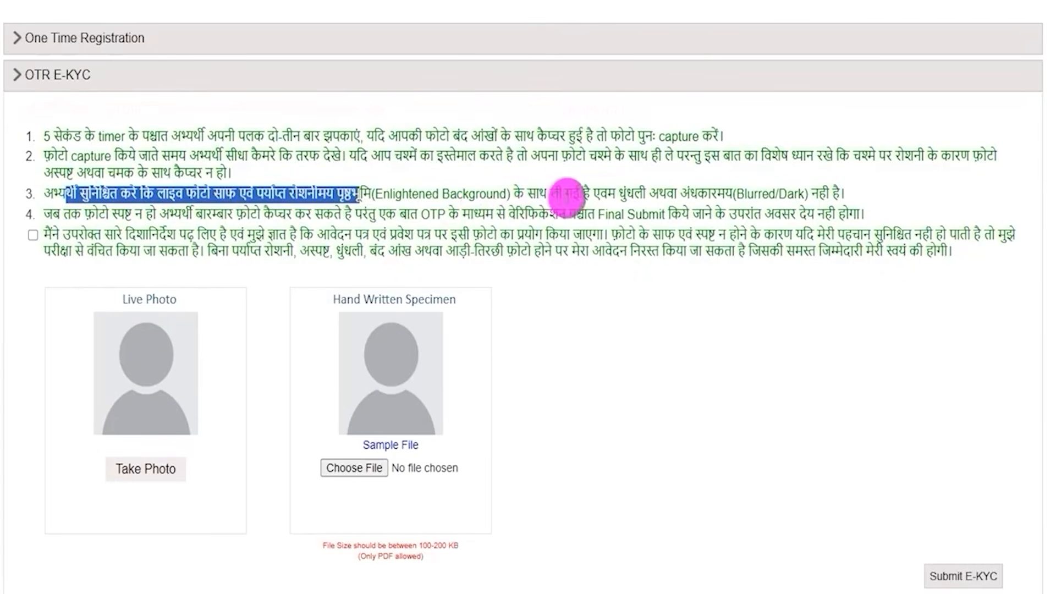
pyautogui.click(640, 192)
pyautogui.moveTo(644, 193); pyautogui.dragTo(781, 192)
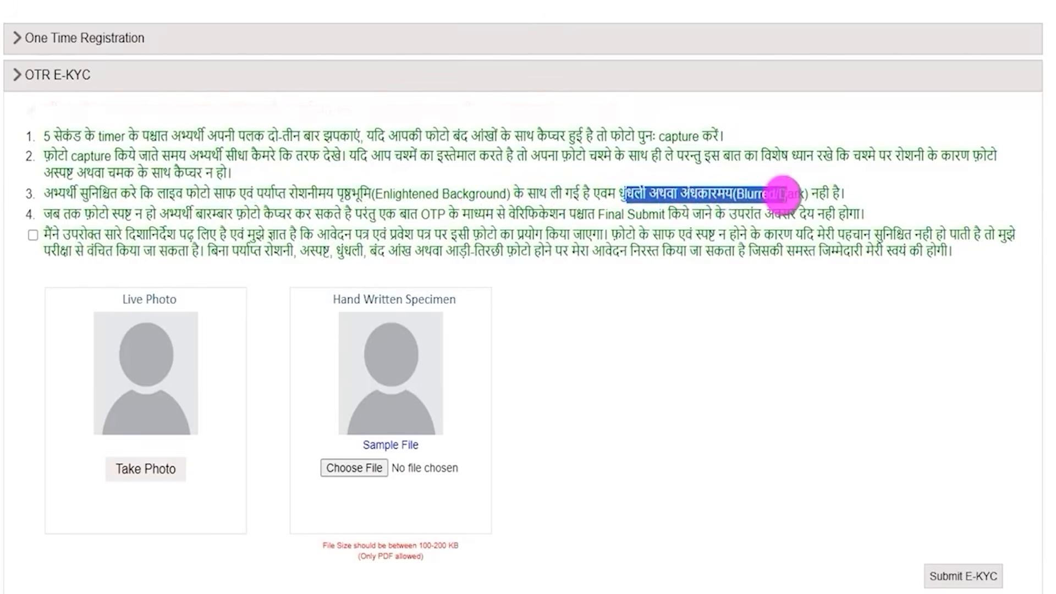
pyautogui.click(783, 195)
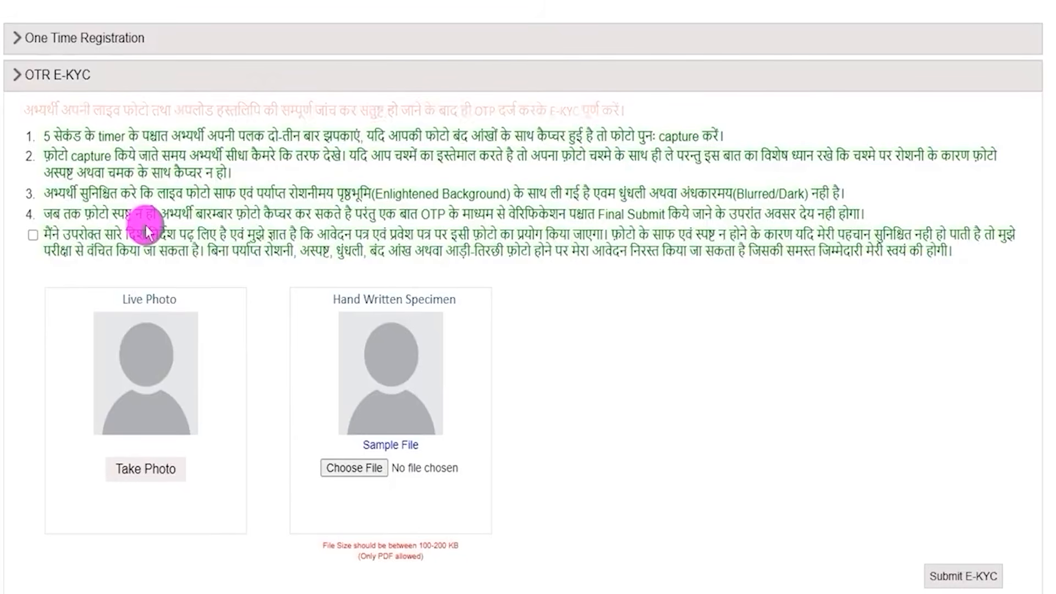
pyautogui.moveTo(101, 137); pyautogui.dragTo(160, 188)
pyautogui.click(165, 184)
pyautogui.click(33, 235)
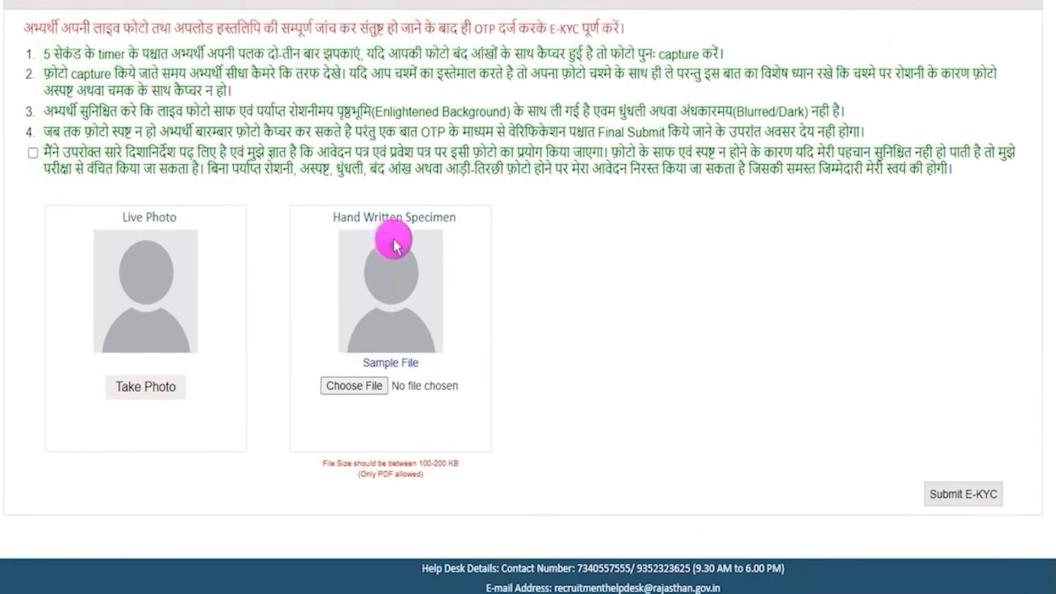
# Open the handwritten specimen's sample file and examine the Hindi proforma's applicant detail blanks, declaration text, writing lines and signature spaces.
pyautogui.moveTo(342, 219); pyautogui.dragTo(442, 222)
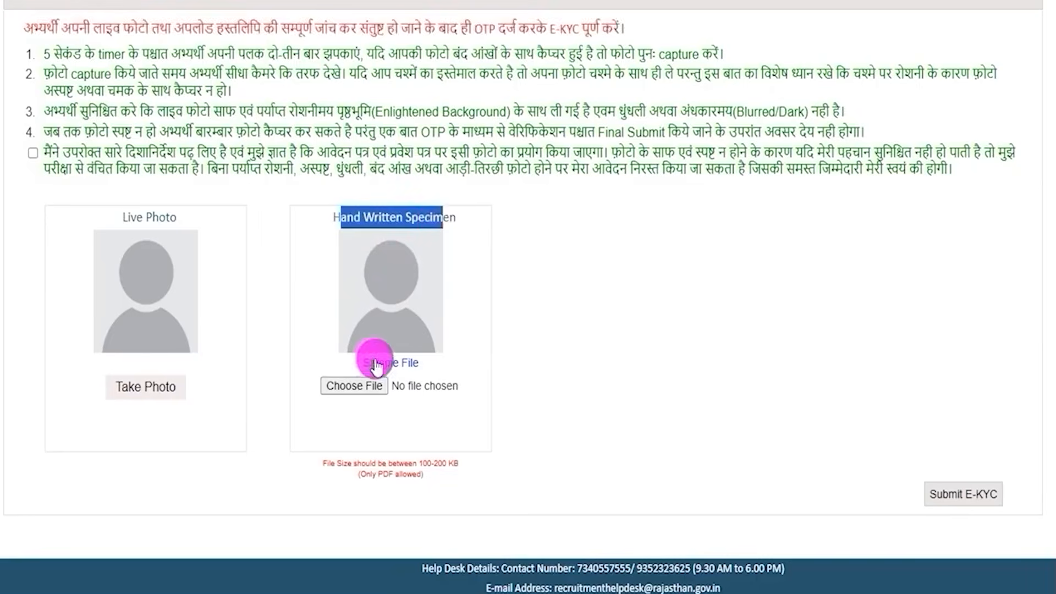
pyautogui.moveTo(358, 363); pyautogui.dragTo(417, 363)
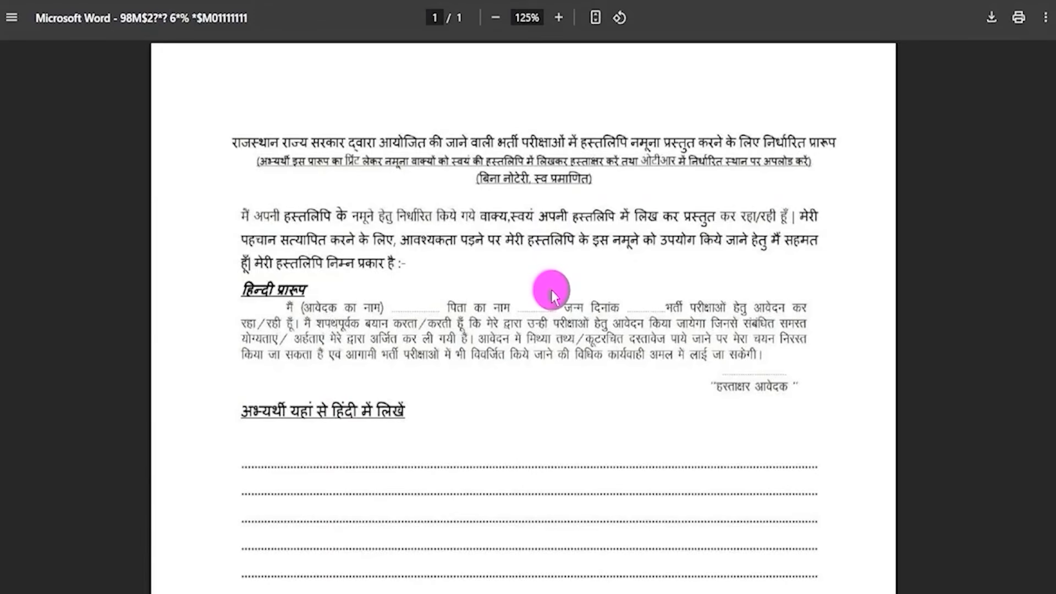
pyautogui.scroll(-3, 551, 289)
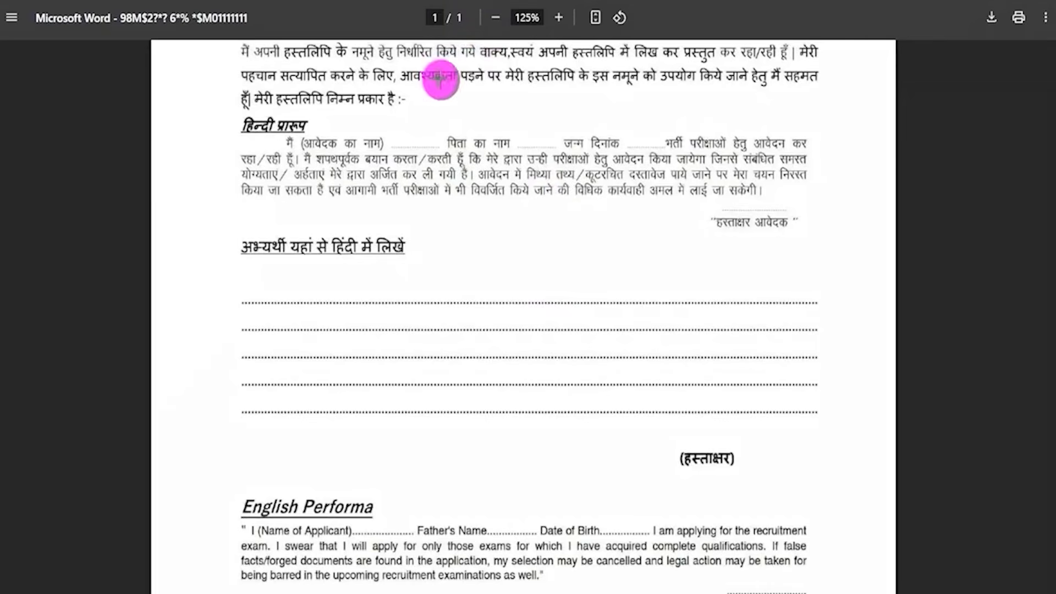
pyautogui.moveTo(436, 135); pyautogui.dragTo(450, 122)
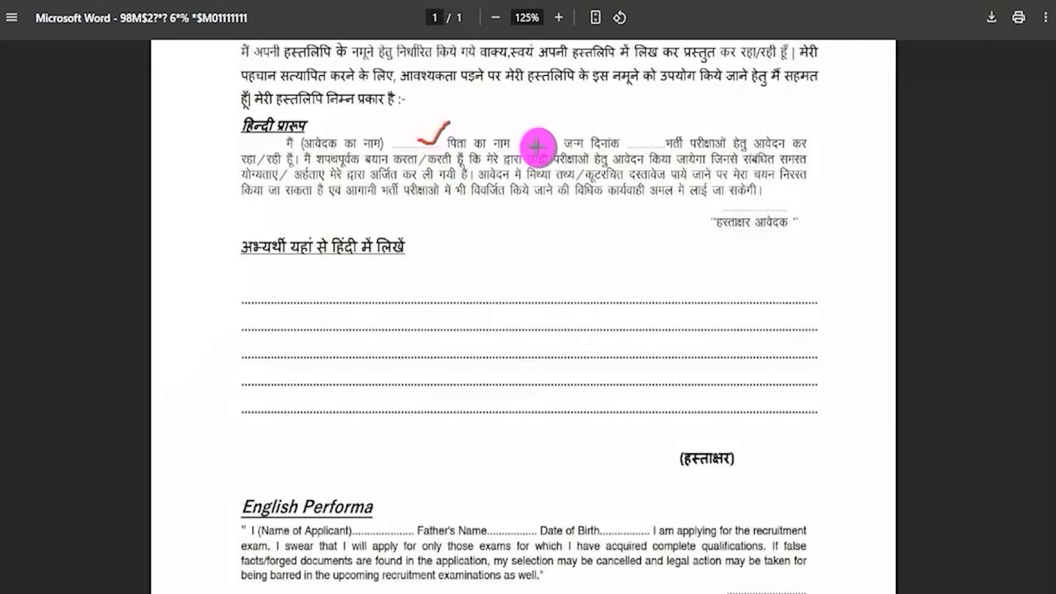
pyautogui.moveTo(528, 147); pyautogui.dragTo(560, 118)
pyautogui.moveTo(627, 146); pyautogui.dragTo(669, 127)
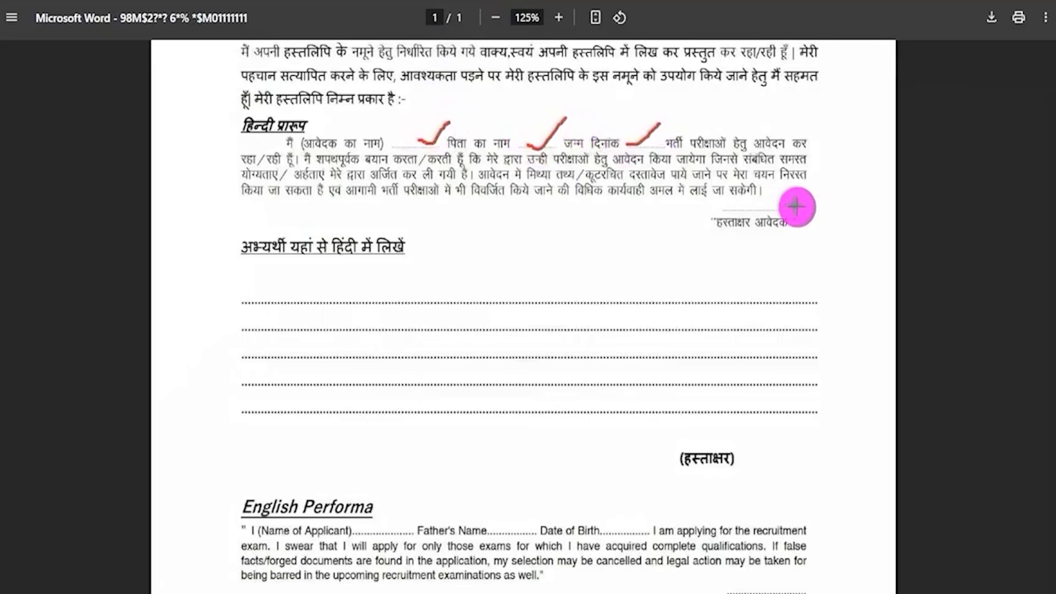
pyautogui.moveTo(796, 206); pyautogui.dragTo(863, 170)
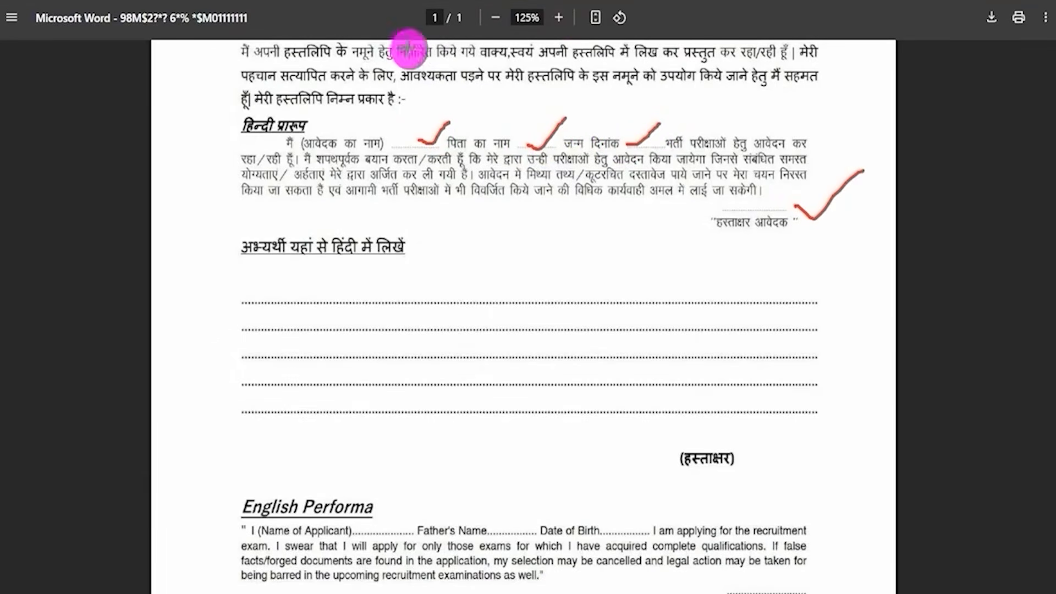
pyautogui.moveTo(235, 135)
pyautogui.mouseDown()
pyautogui.moveTo(542, 141)
pyautogui.moveTo(831, 234)
pyautogui.mouseUp()
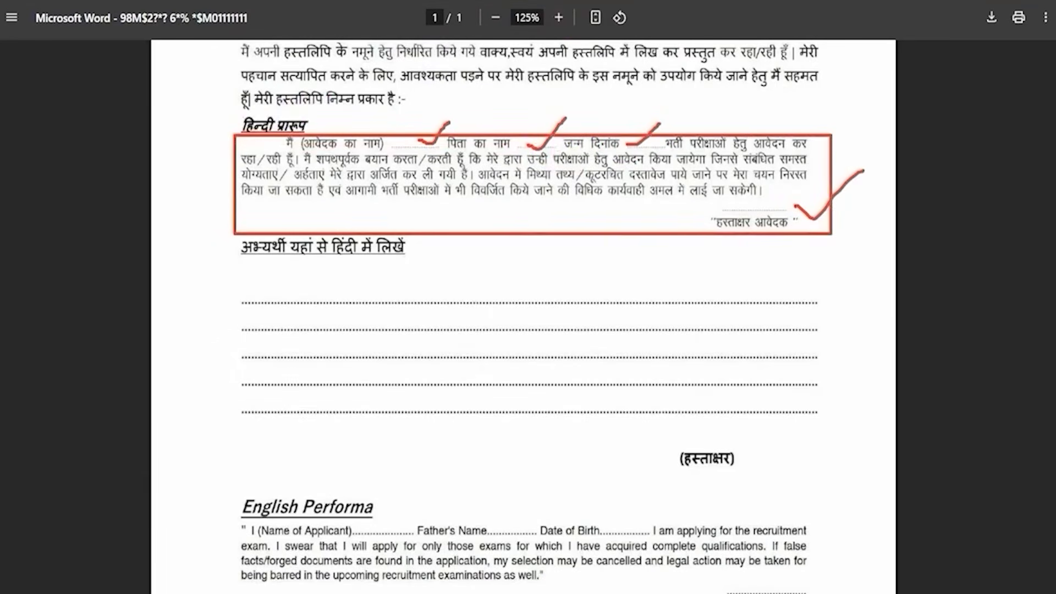
pyautogui.moveTo(228, 292); pyautogui.dragTo(832, 434)
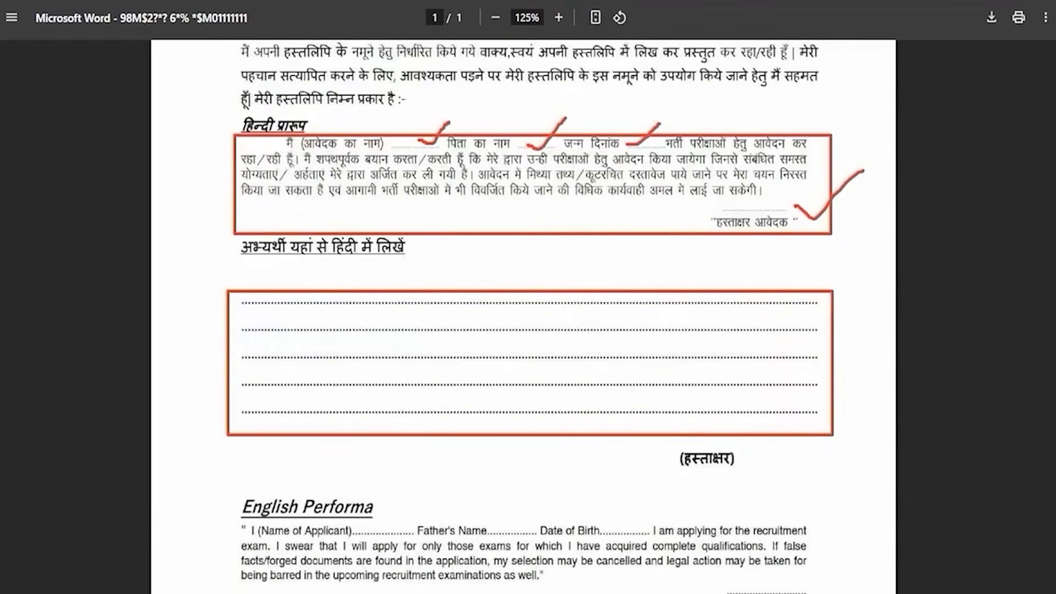
pyautogui.moveTo(738, 450); pyautogui.dragTo(799, 396)
pyautogui.press('Escape')
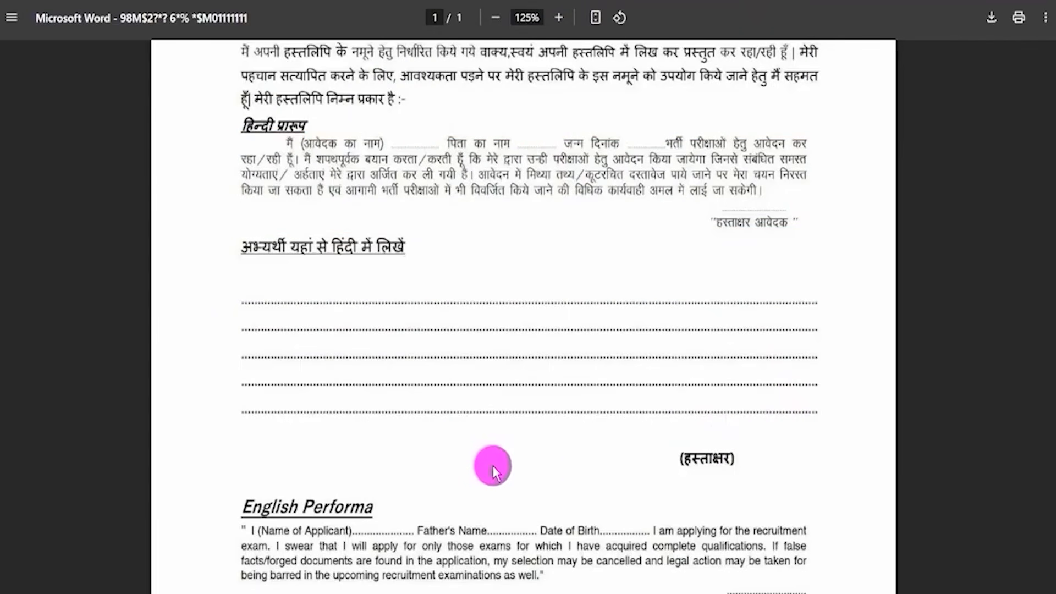
# Examine the English Performa's applicant blanks and writing lines, plus the closing Signature, SSO Id, OTR No and Permanent Address fields.
pyautogui.scroll(-6, 585, 470)
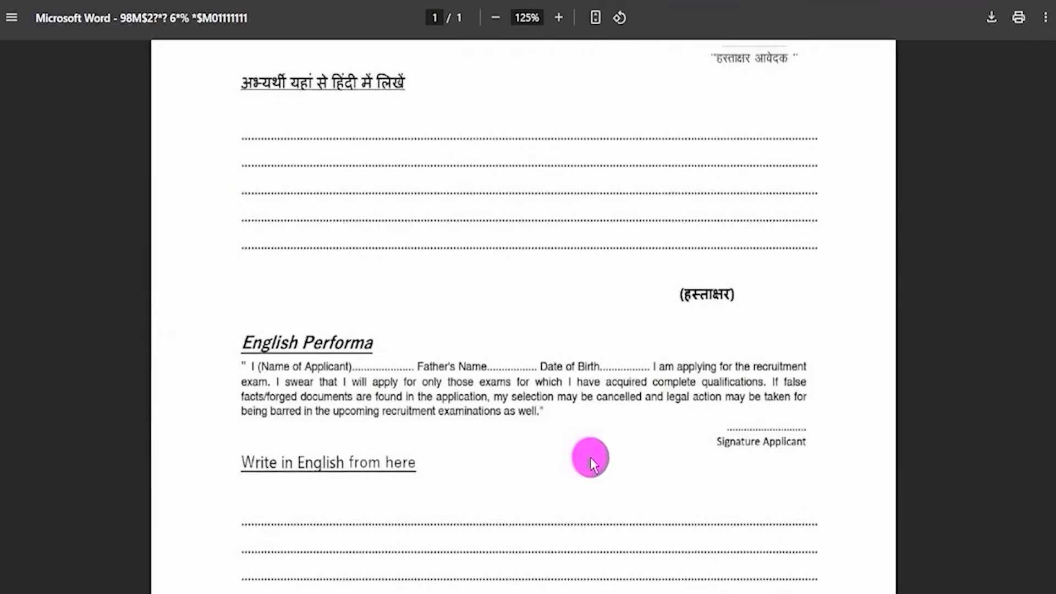
pyautogui.moveTo(234, 170); pyautogui.dragTo(329, 177)
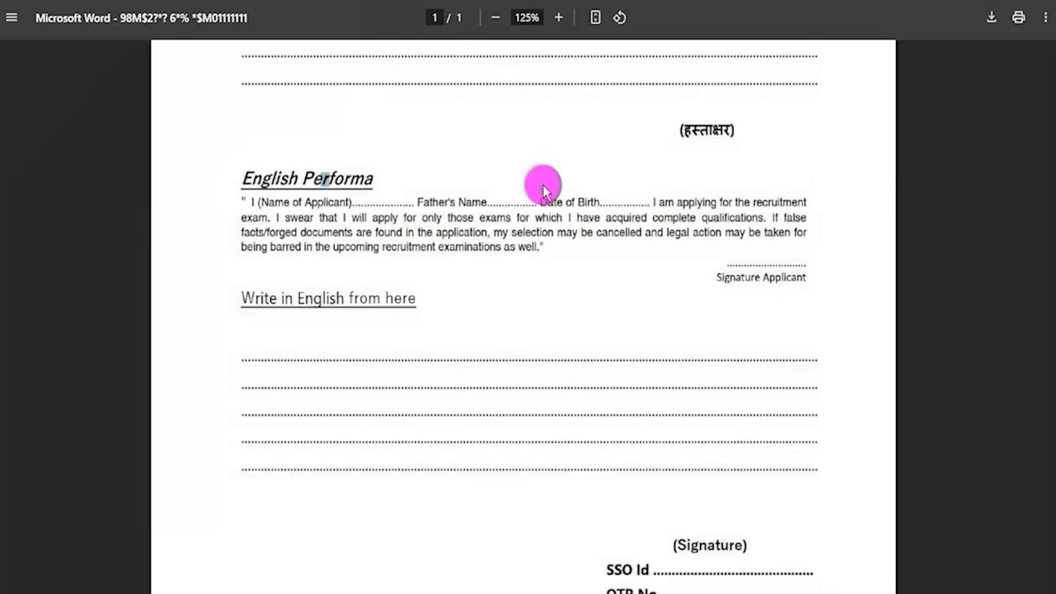
pyautogui.scroll(-2, 540, 182)
pyautogui.moveTo(391, 115); pyautogui.dragTo(428, 88)
pyautogui.moveTo(489, 115); pyautogui.dragTo(529, 93)
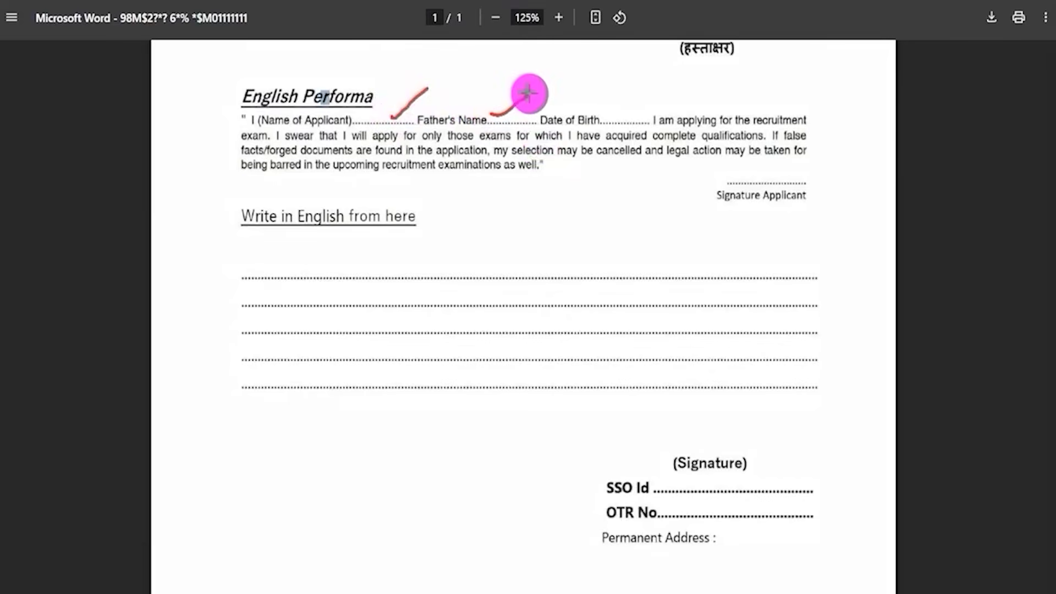
pyautogui.moveTo(615, 114); pyautogui.dragTo(653, 87)
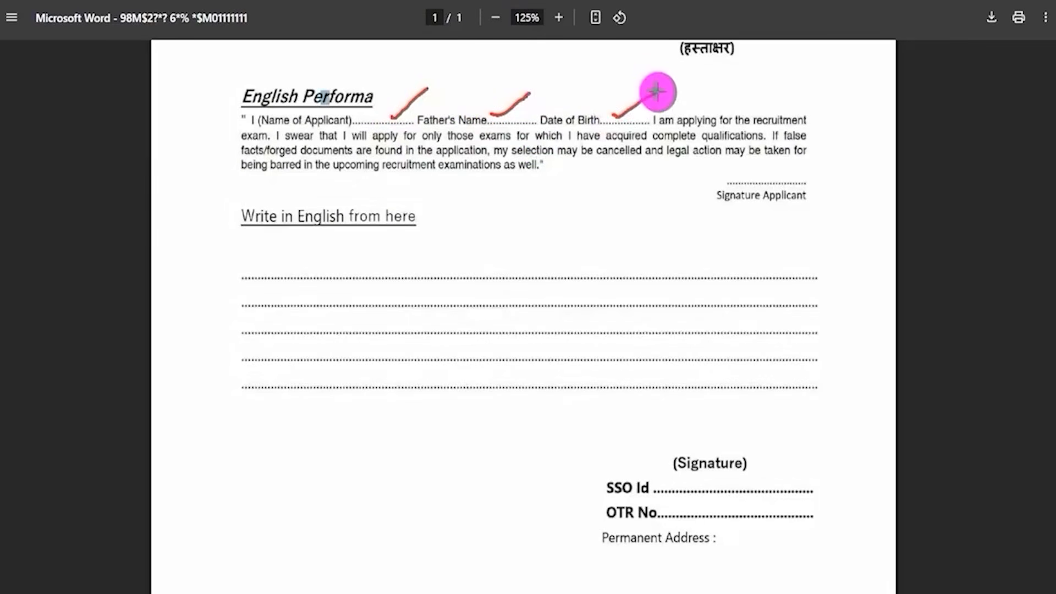
pyautogui.moveTo(813, 180); pyautogui.dragTo(881, 131)
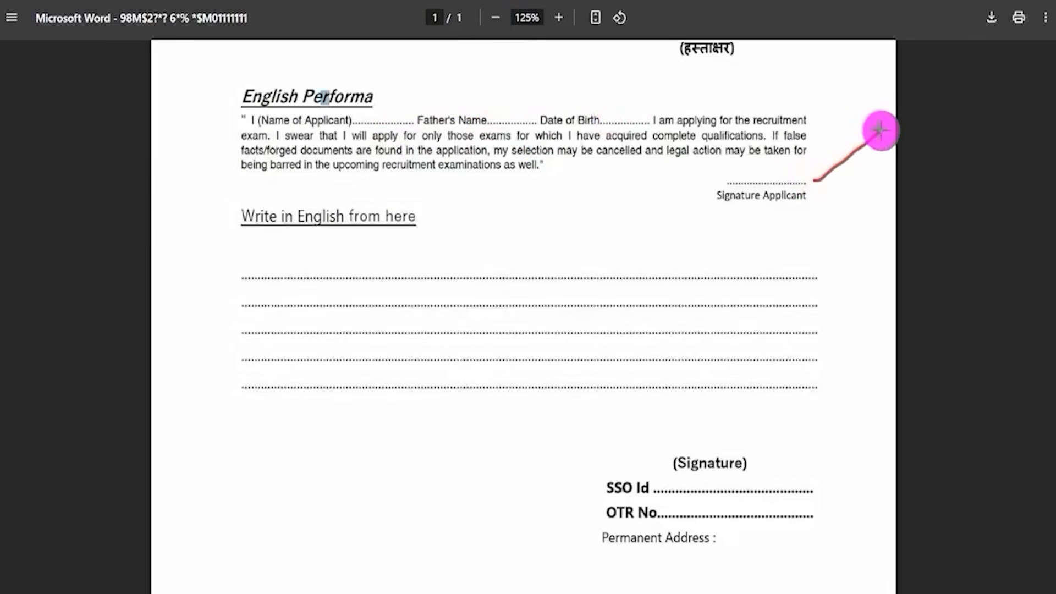
pyautogui.moveTo(206, 69)
pyautogui.mouseDown()
pyautogui.moveTo(627, 176)
pyautogui.moveTo(816, 198)
pyautogui.moveTo(836, 191)
pyautogui.mouseUp()
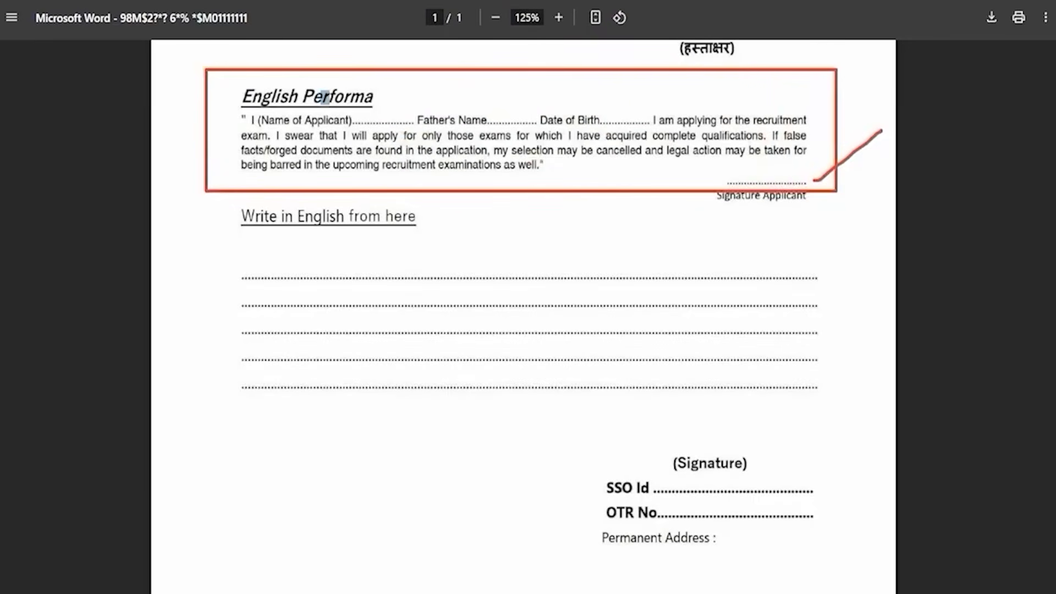
pyautogui.moveTo(229, 264)
pyautogui.mouseDown()
pyautogui.moveTo(617, 354)
pyautogui.moveTo(834, 418)
pyautogui.mouseUp()
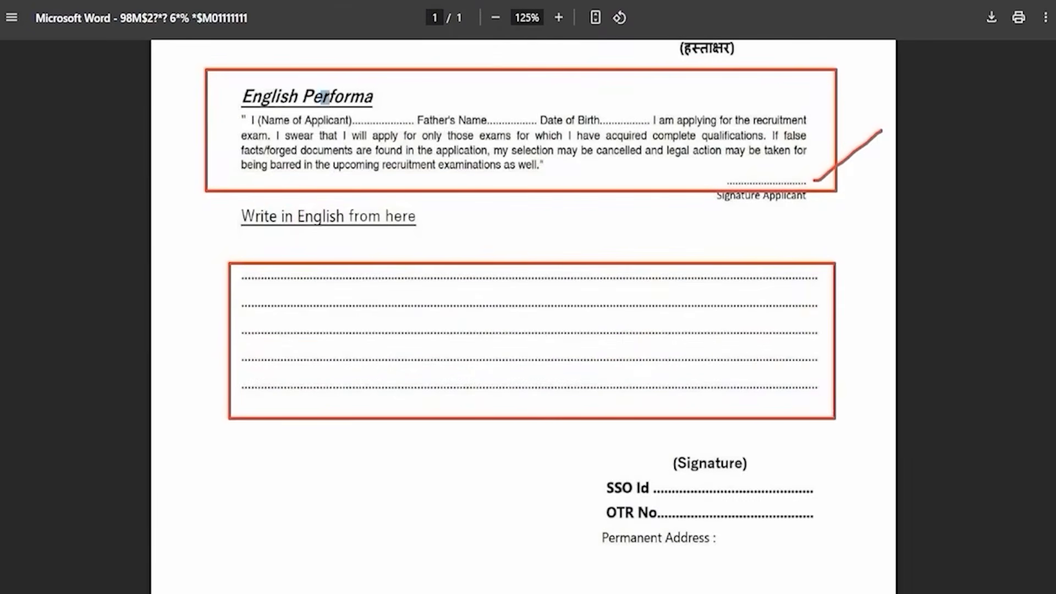
pyautogui.moveTo(792, 485); pyautogui.dragTo(849, 442)
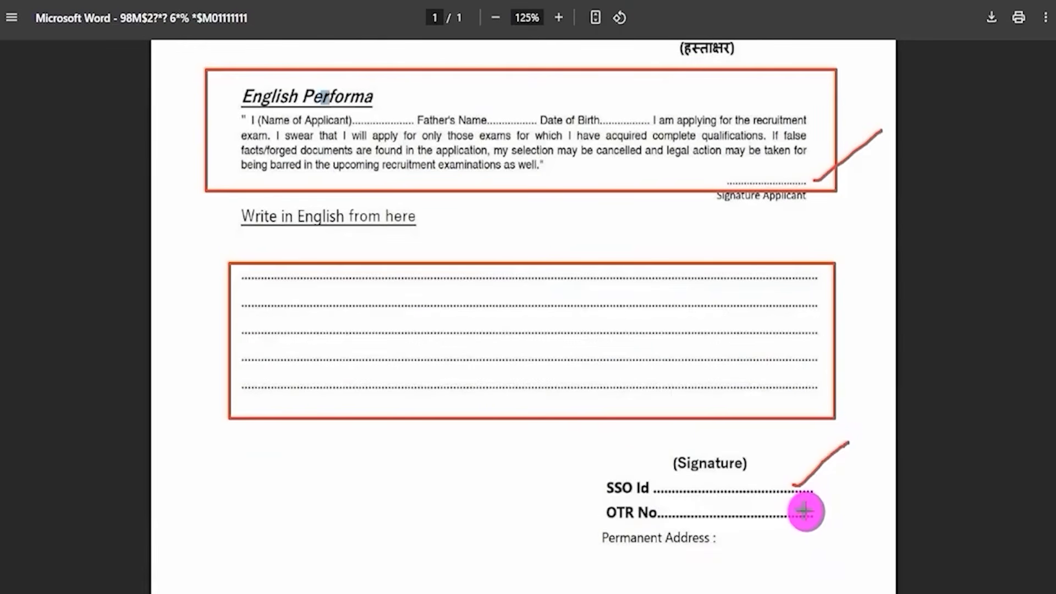
pyautogui.moveTo(805, 512); pyautogui.dragTo(855, 472)
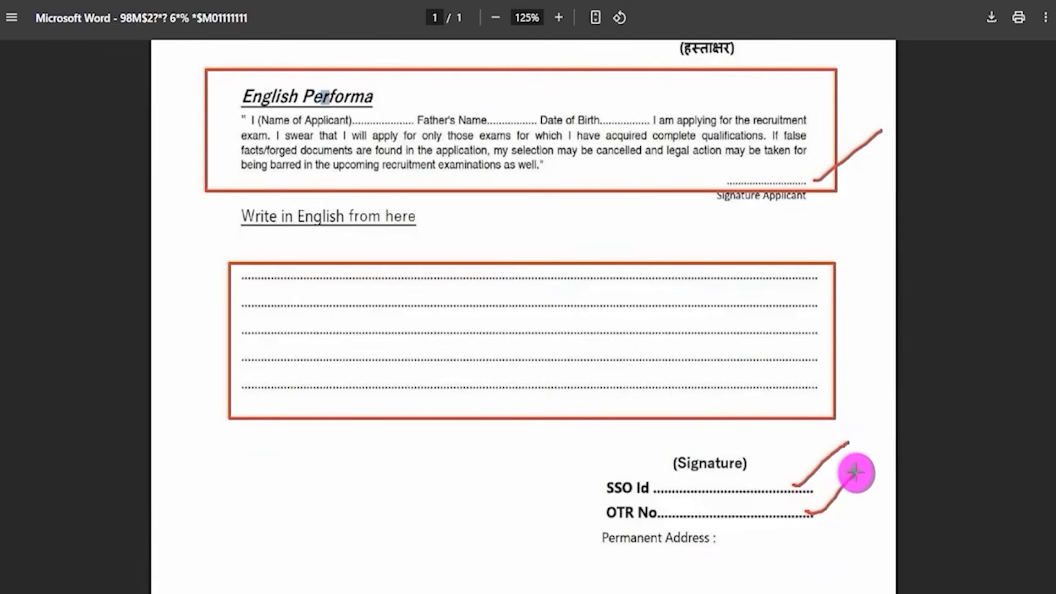
pyautogui.moveTo(729, 546); pyautogui.dragTo(815, 544)
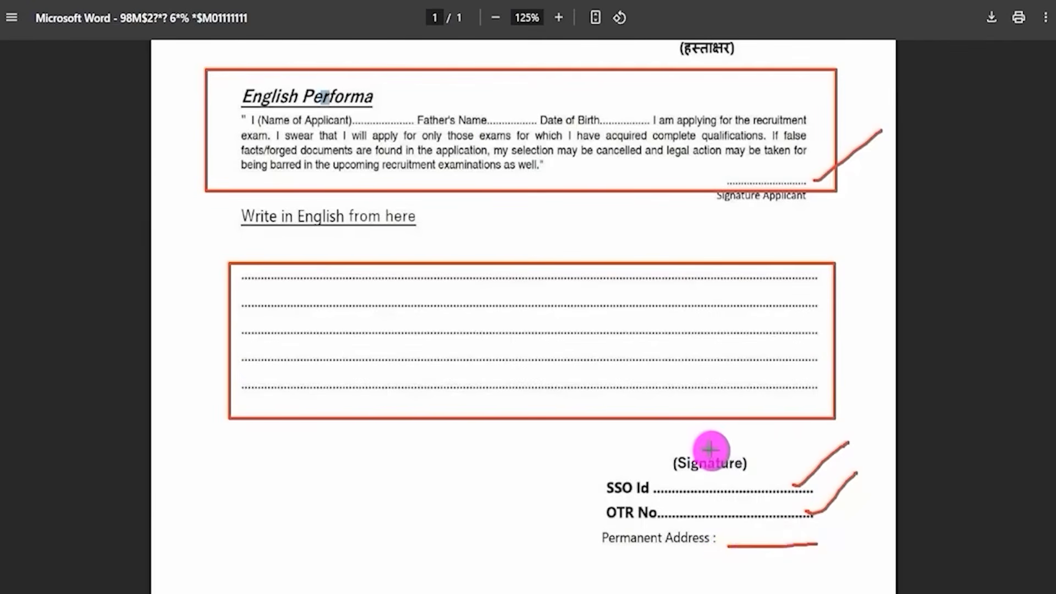
pyautogui.moveTo(709, 450); pyautogui.dragTo(751, 427)
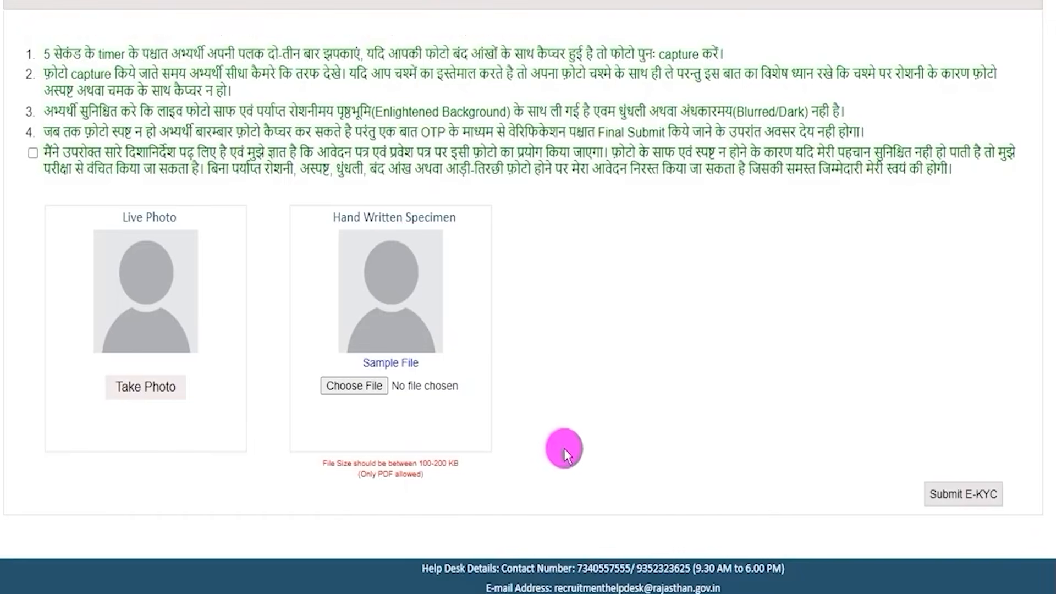
# Check the file size and format requirement for the handwritten specimen on the OTR E-KYC form.
pyautogui.moveTo(366, 474); pyautogui.dragTo(454, 463)
pyautogui.click(603, 374)
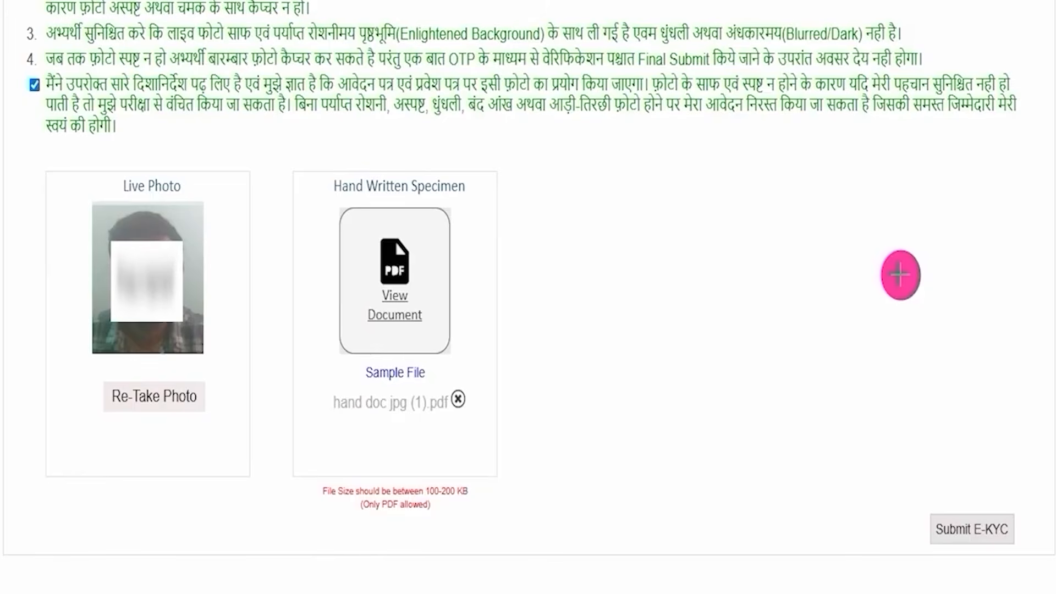
# Submit the E-KYC and request the OTP with both the captured photo and handwritten specimen declarations confirmed.
pyautogui.moveTo(878, 269); pyautogui.dragTo(964, 480)
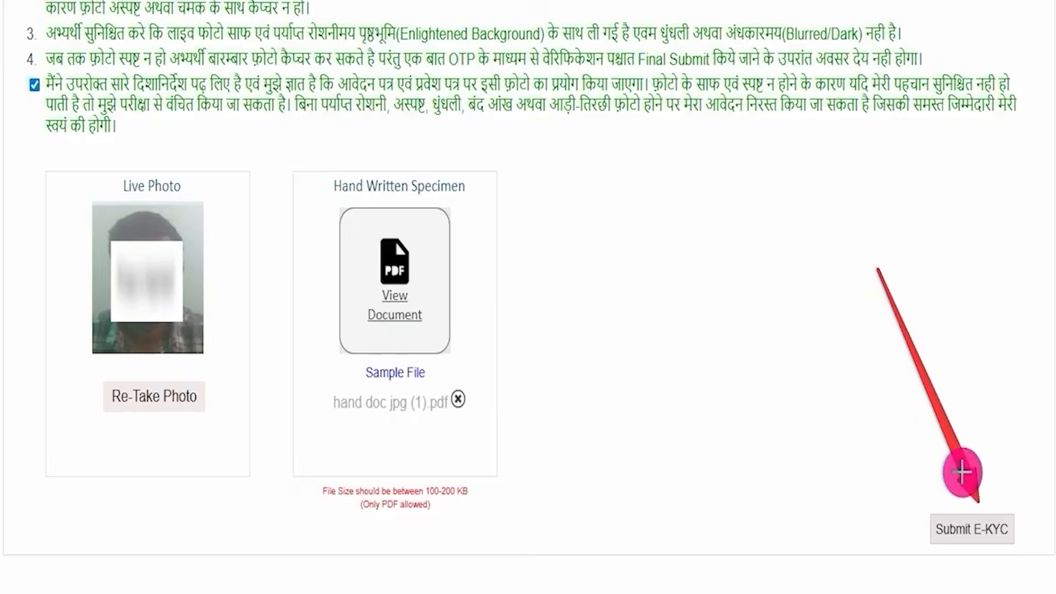
pyautogui.click(972, 529)
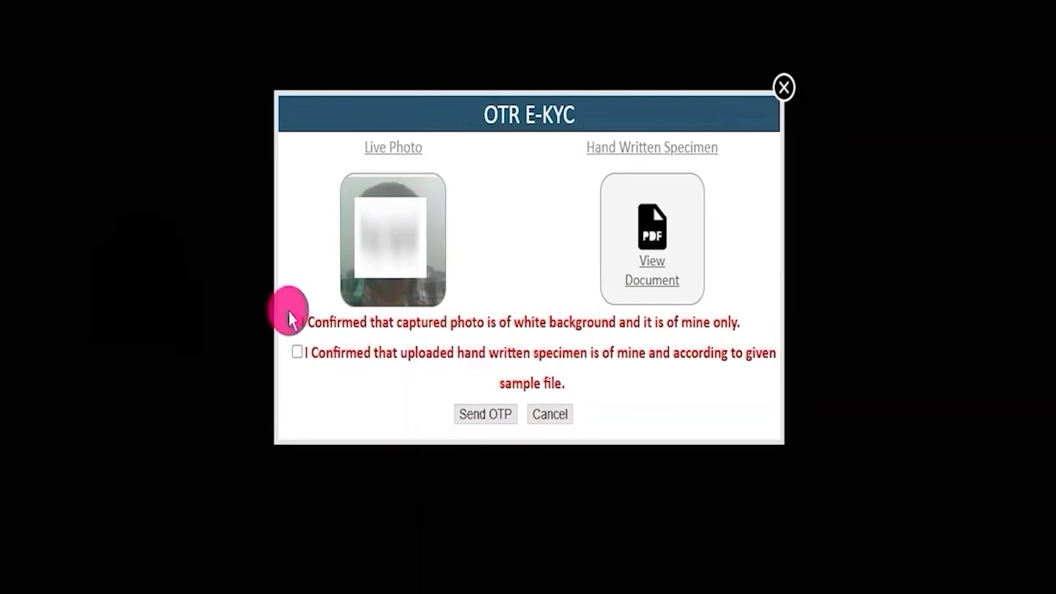
pyautogui.click(480, 413)
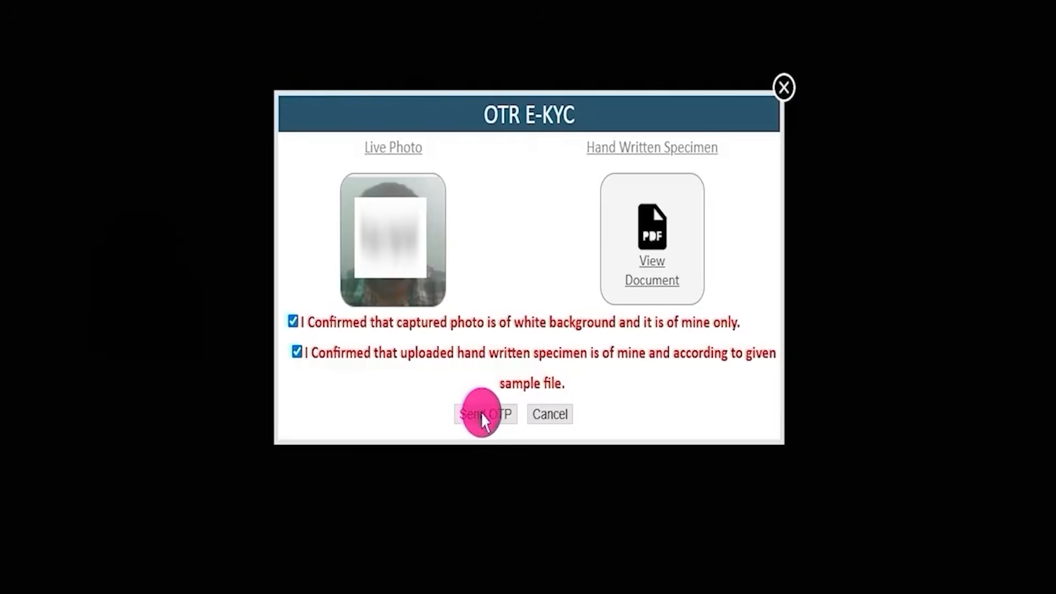
pyautogui.click(408, 208)
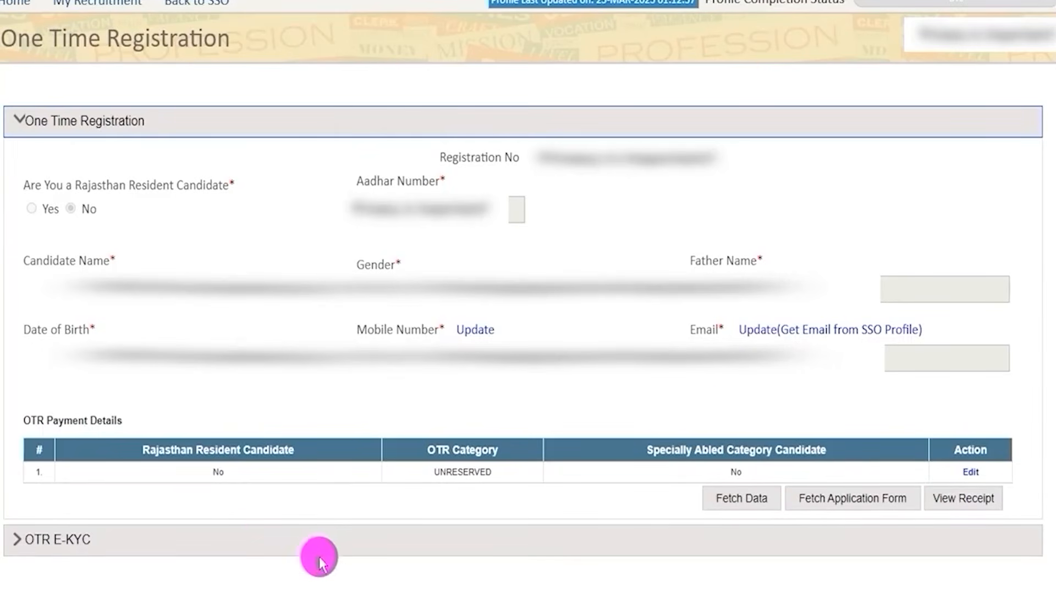
# Return to the portal's home dashboard and locate the RPSC Assistant Agriculture Engineer 2025 entry under Ongoing Recruitment.
pyautogui.click(21, 8)
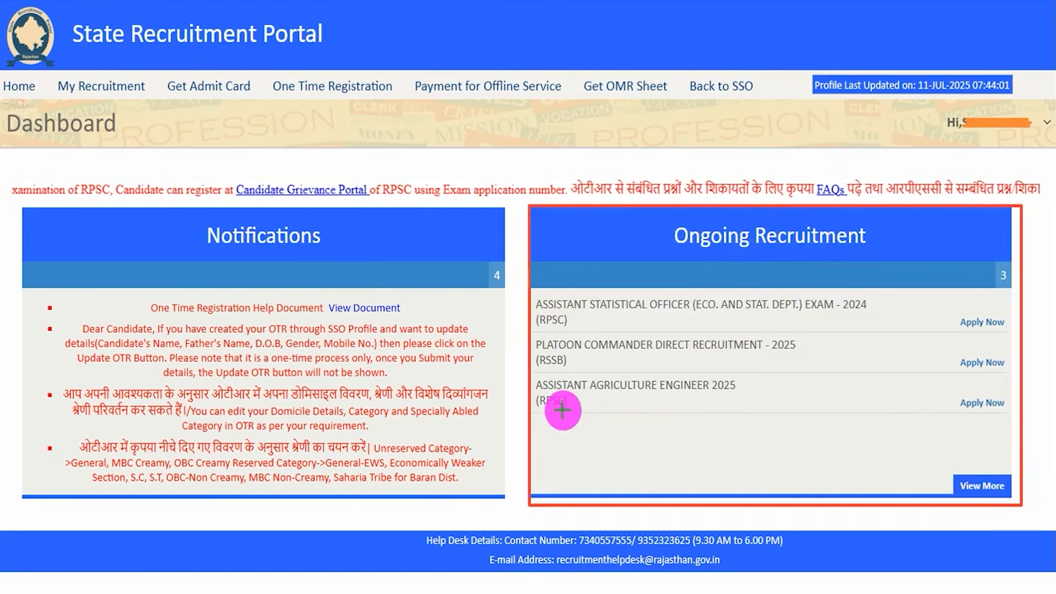
pyautogui.moveTo(532, 370); pyautogui.dragTo(750, 413)
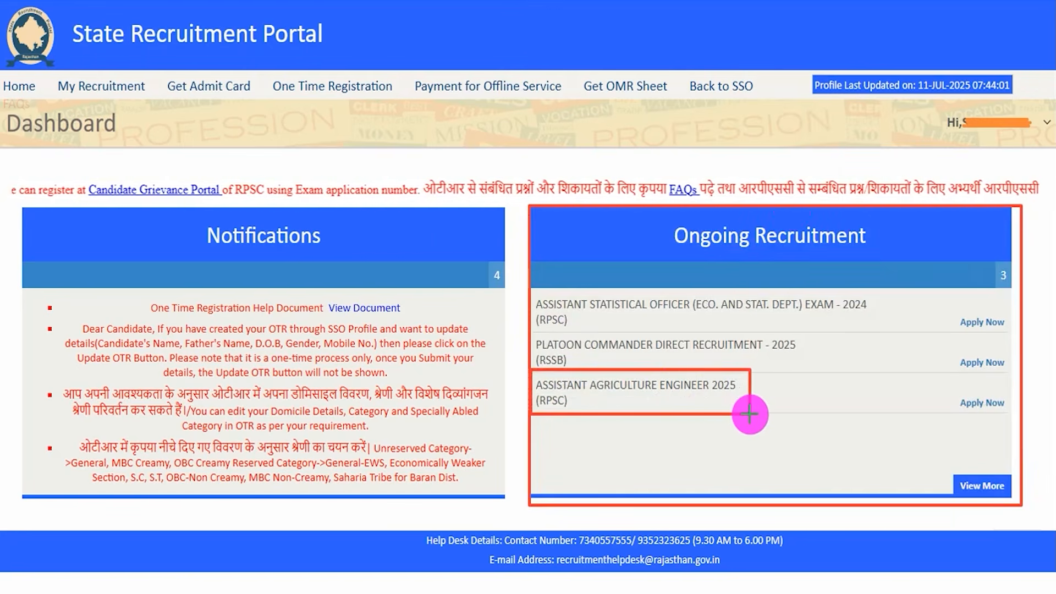
# Start the RPSC Assistant Agriculture Engineer 2025 application from Ongoing Recruitment and select the Assistant Agriculture Engineer post.
pyautogui.moveTo(927, 377); pyautogui.dragTo(1008, 412)
pyautogui.click(1005, 410)
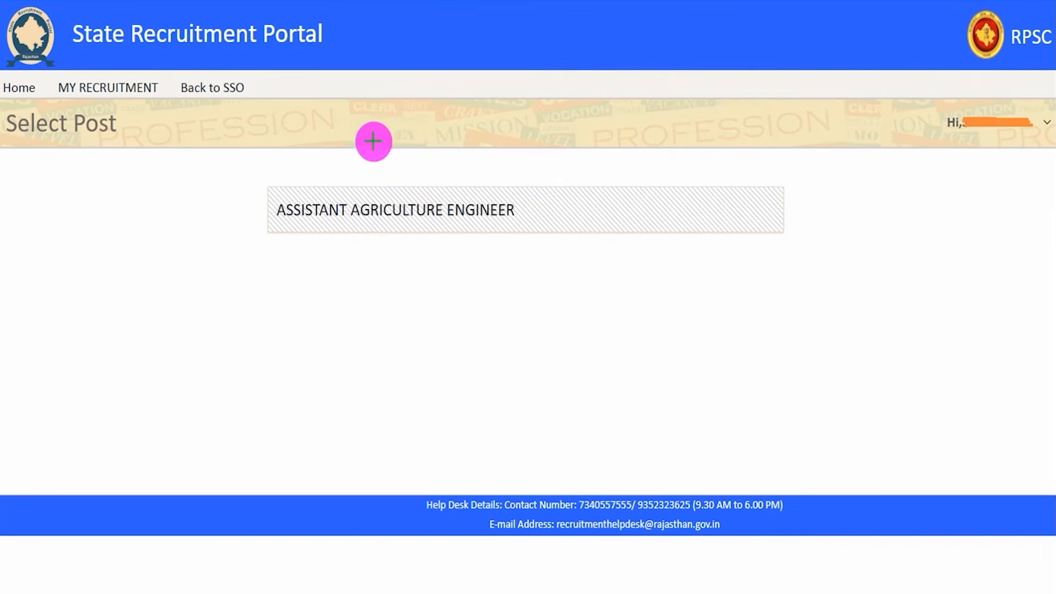
pyautogui.moveTo(233, 181); pyautogui.dragTo(797, 237)
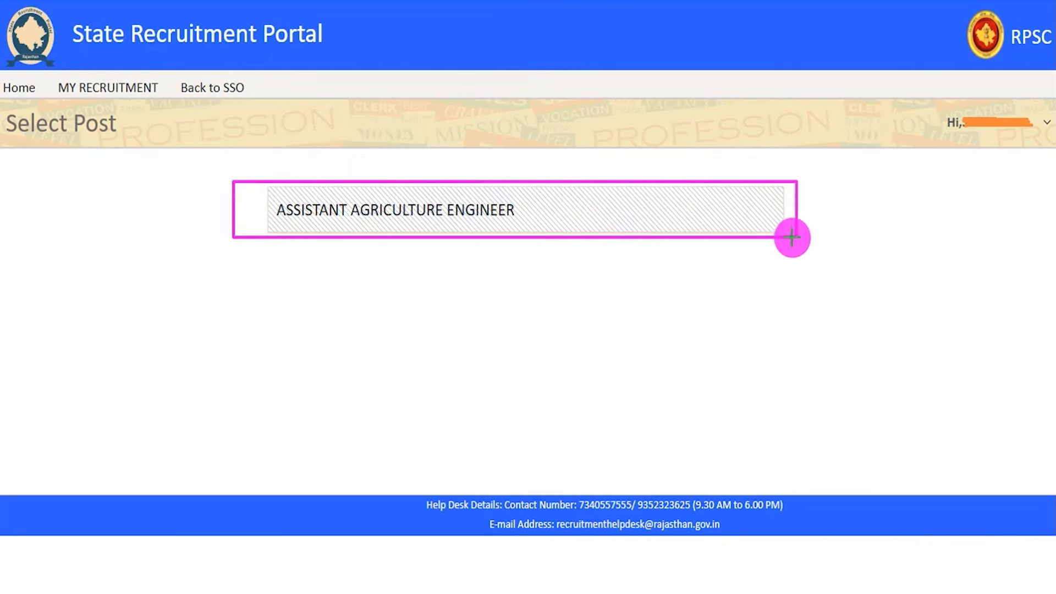
pyautogui.click(502, 223)
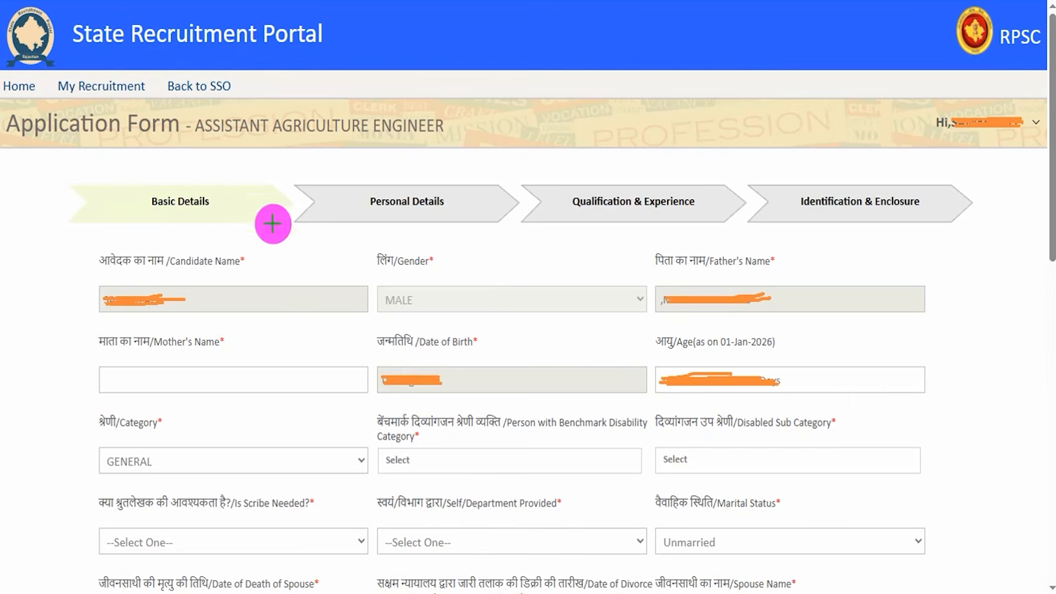
# Review the Basic Details fields including Mother's Name, and choose GENERAL as the Category.
pyautogui.moveTo(236, 207); pyautogui.dragTo(267, 174)
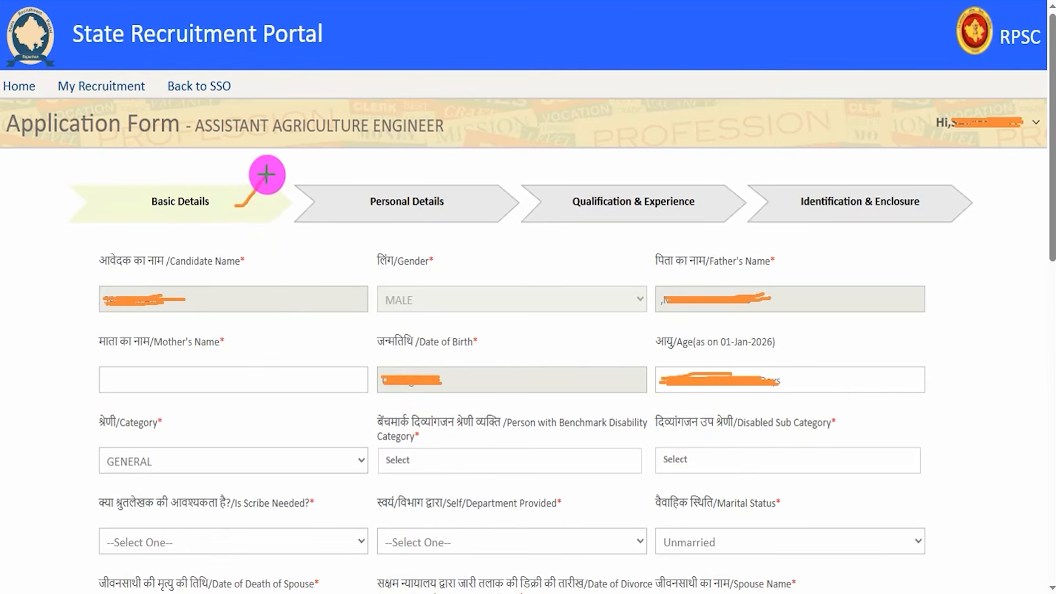
pyautogui.moveTo(275, 382); pyautogui.dragTo(334, 336)
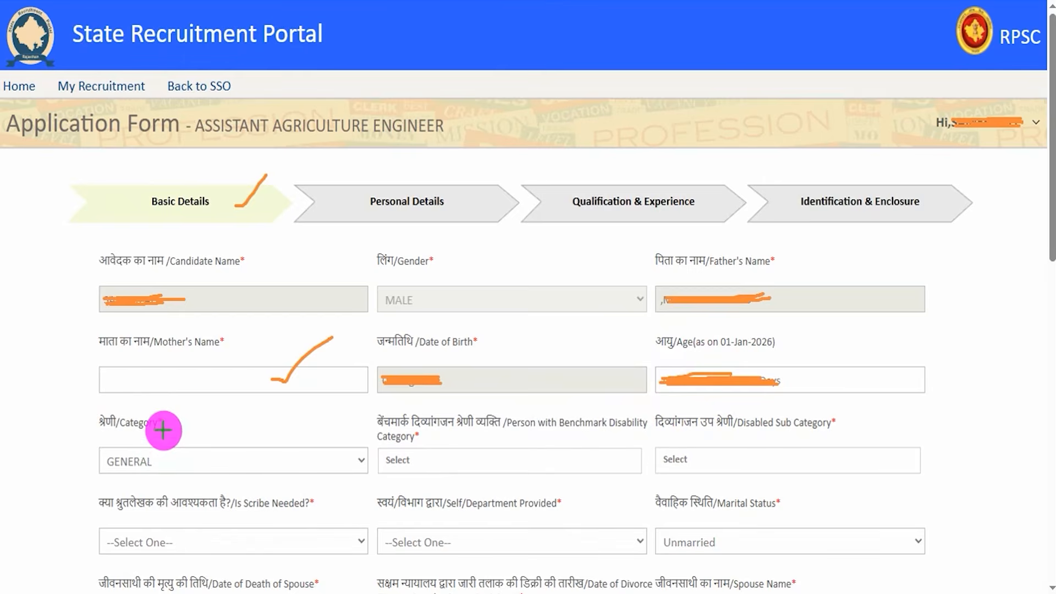
pyautogui.scroll(-7, 231, 385)
pyautogui.click(279, 57)
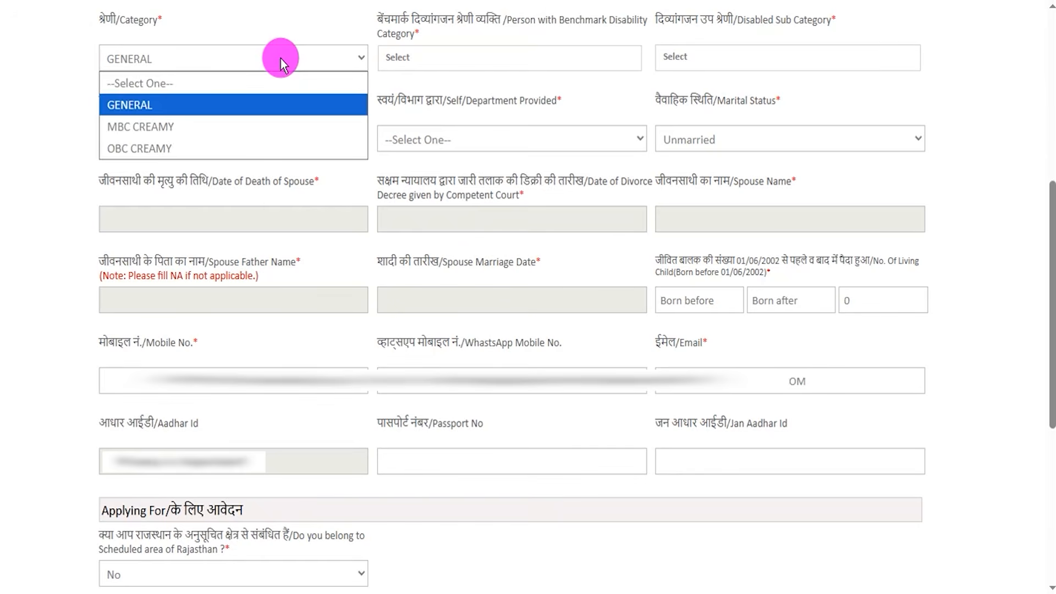
pyautogui.click(261, 103)
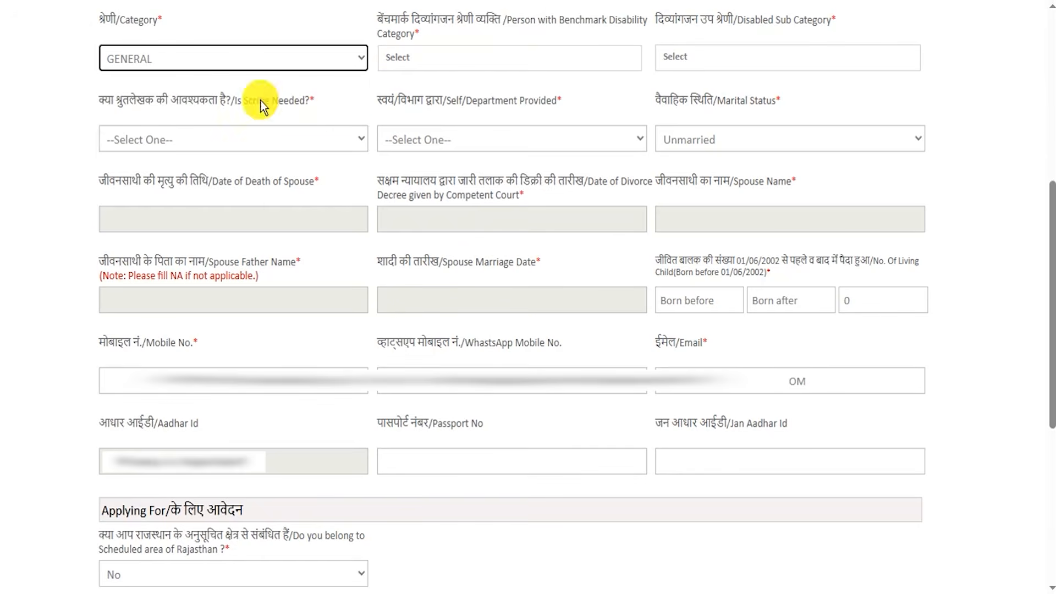
# Set the Person with Benchmark Disability Category to Not Applicable and the Marital Status to Unmarried.
pyautogui.click(427, 61)
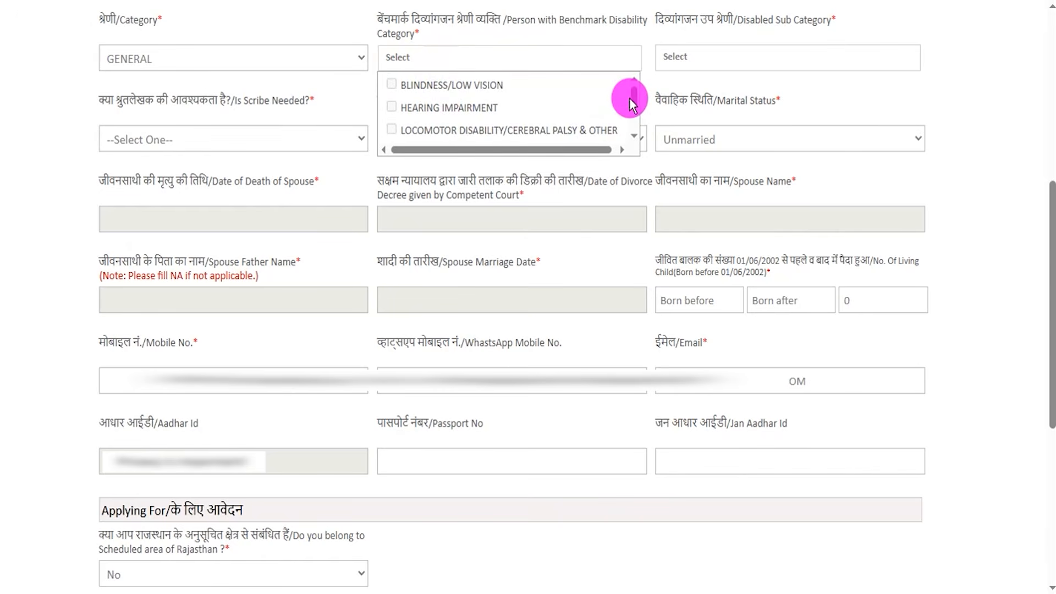
pyautogui.moveTo(634, 100); pyautogui.dragTo(635, 122)
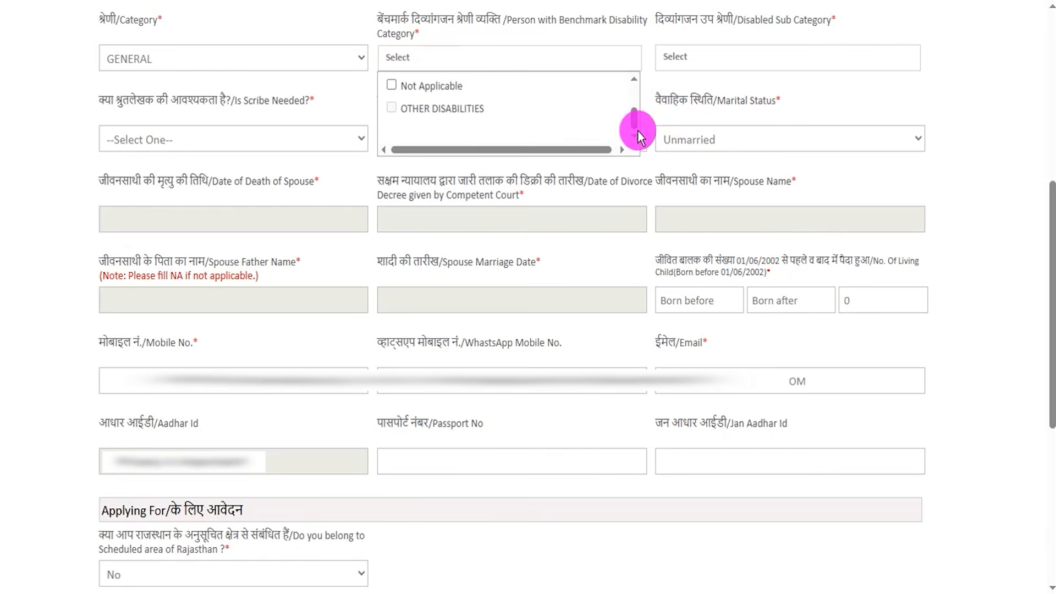
pyautogui.click(427, 90)
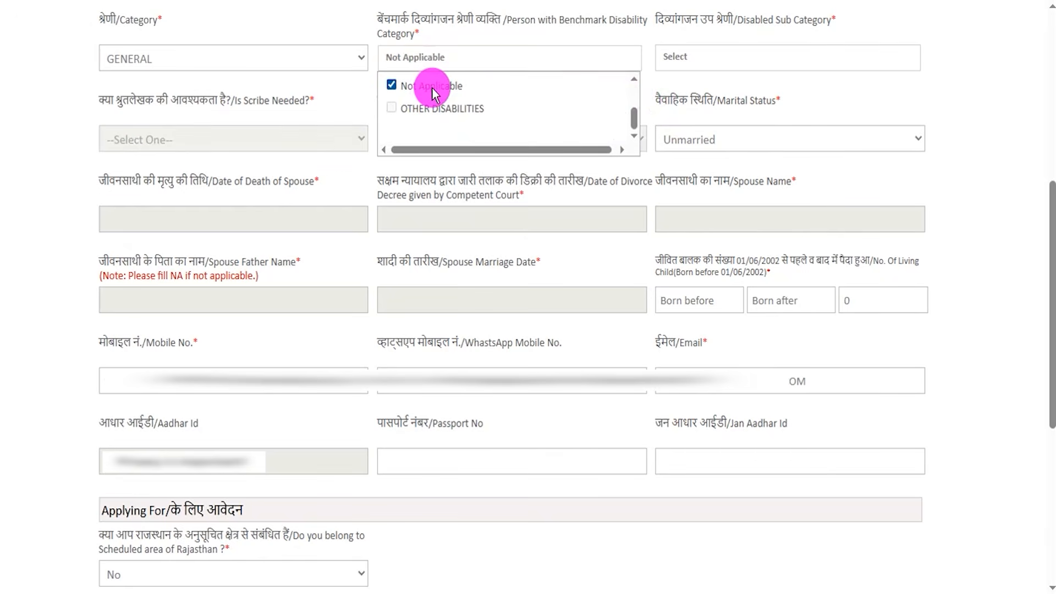
pyautogui.click(700, 72)
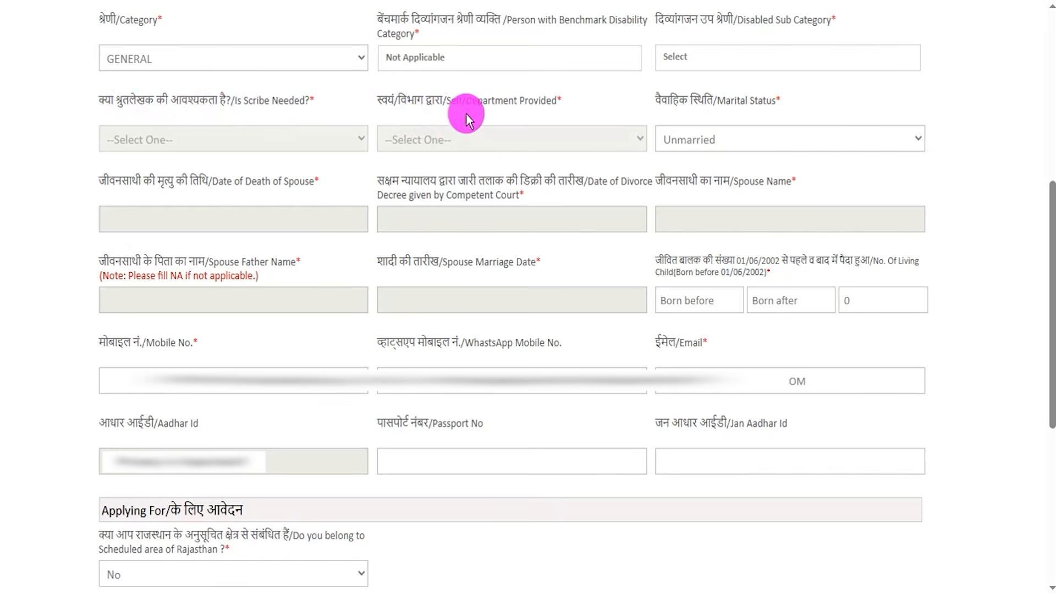
pyautogui.click(713, 143)
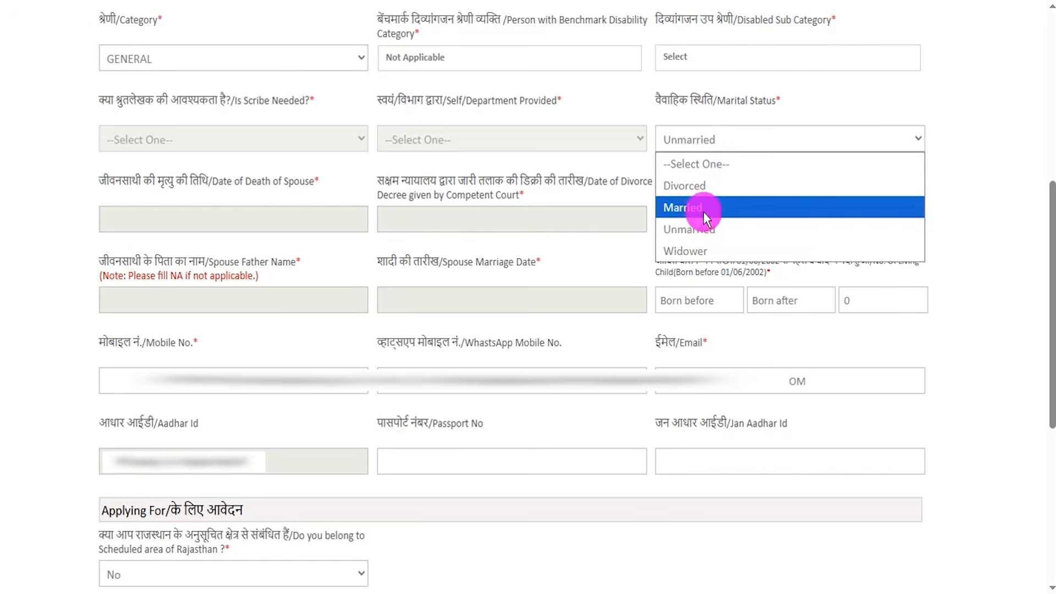
pyautogui.click(704, 232)
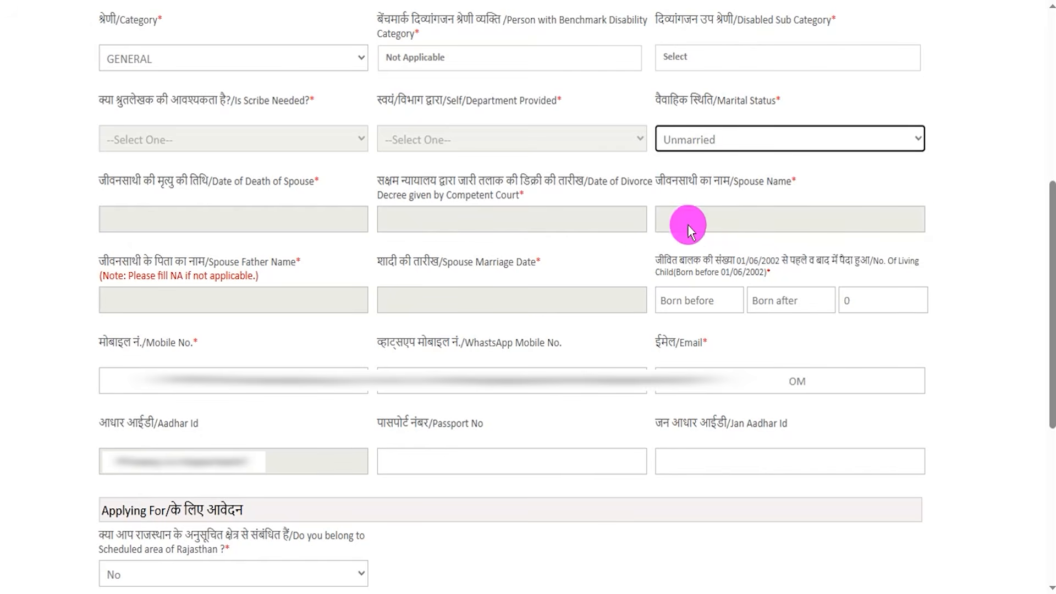
# Examine the living children, WhatsApp Mobile No., Passport No and Jan Aadhar Id fields of the Basic Details form.
pyautogui.moveTo(676, 264); pyautogui.dragTo(717, 266)
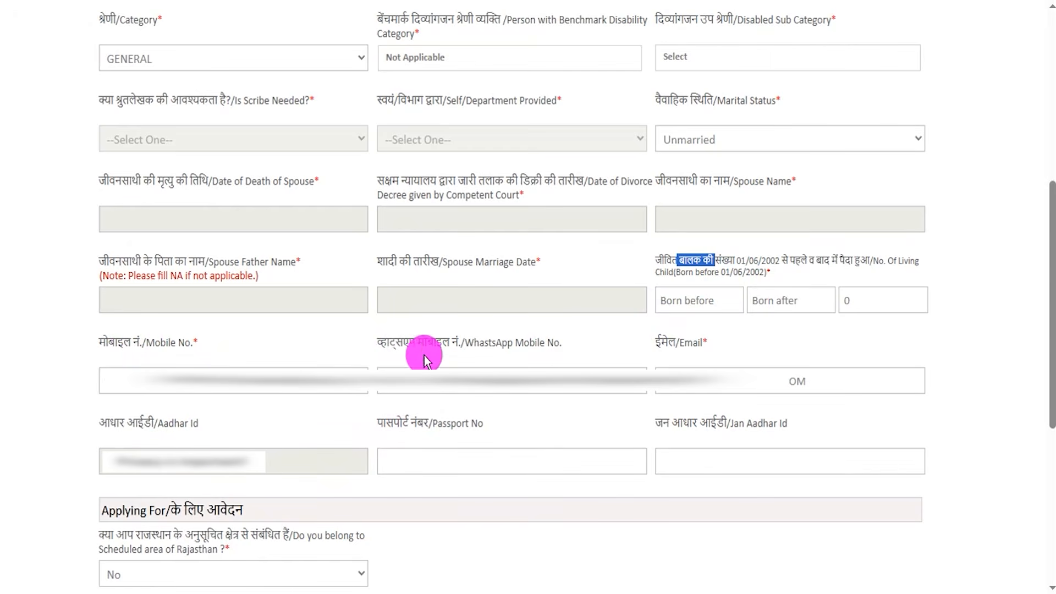
pyautogui.moveTo(381, 348); pyautogui.dragTo(483, 348)
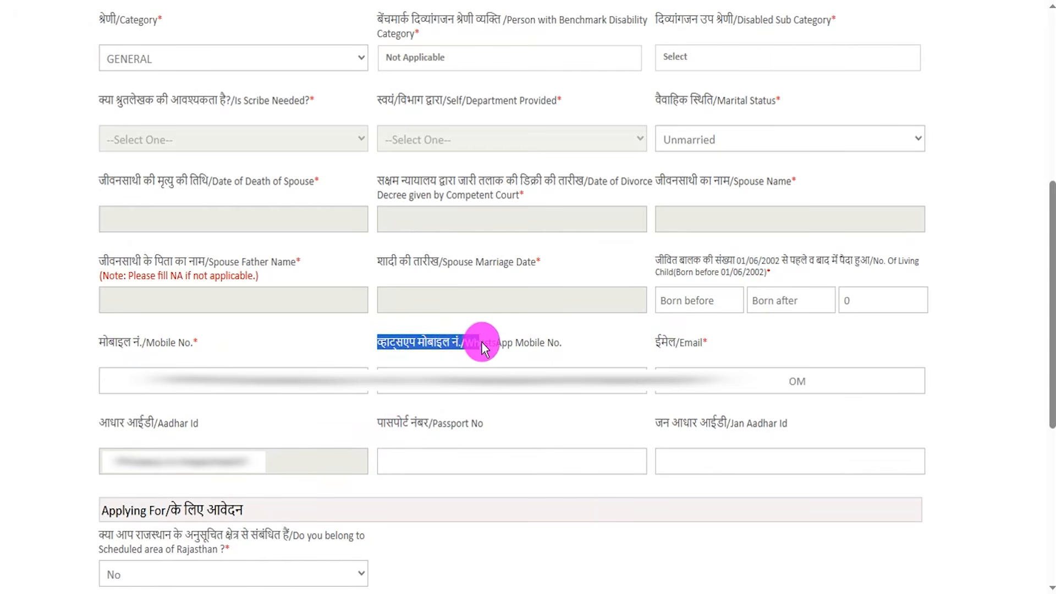
pyautogui.moveTo(393, 423); pyautogui.dragTo(457, 452)
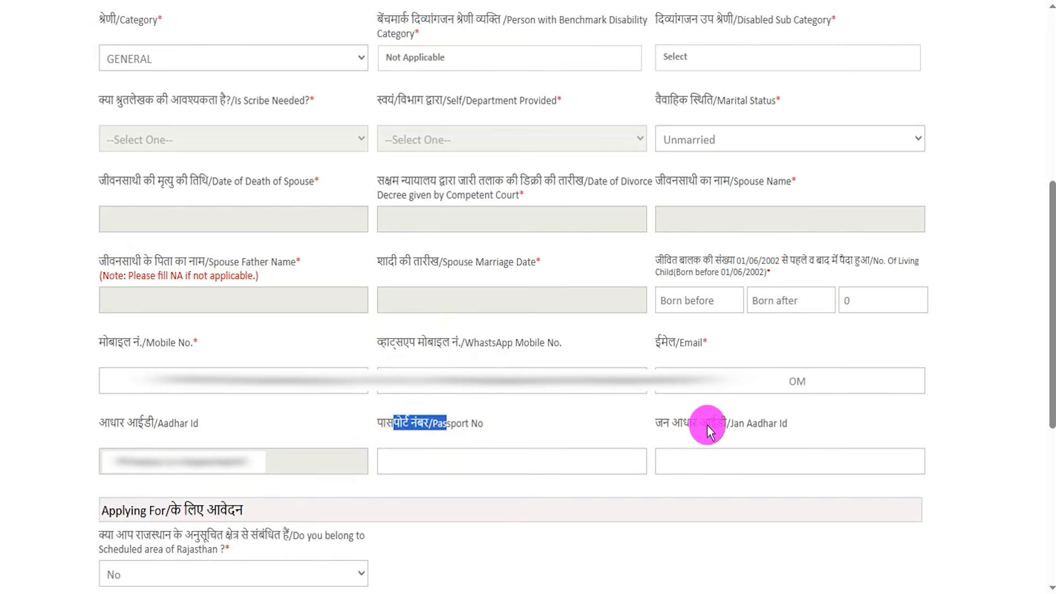
pyautogui.moveTo(683, 424); pyautogui.dragTo(720, 425)
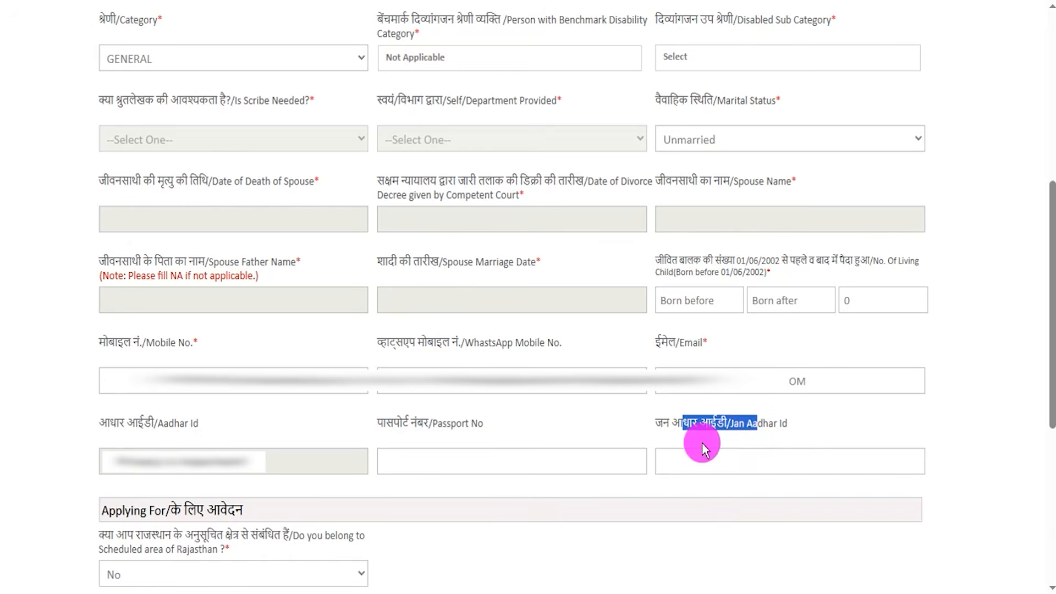
pyautogui.moveTo(417, 342); pyautogui.dragTo(474, 343)
pyautogui.moveTo(422, 424); pyautogui.dragTo(464, 424)
pyautogui.moveTo(677, 424); pyautogui.dragTo(698, 425)
pyautogui.click(658, 554)
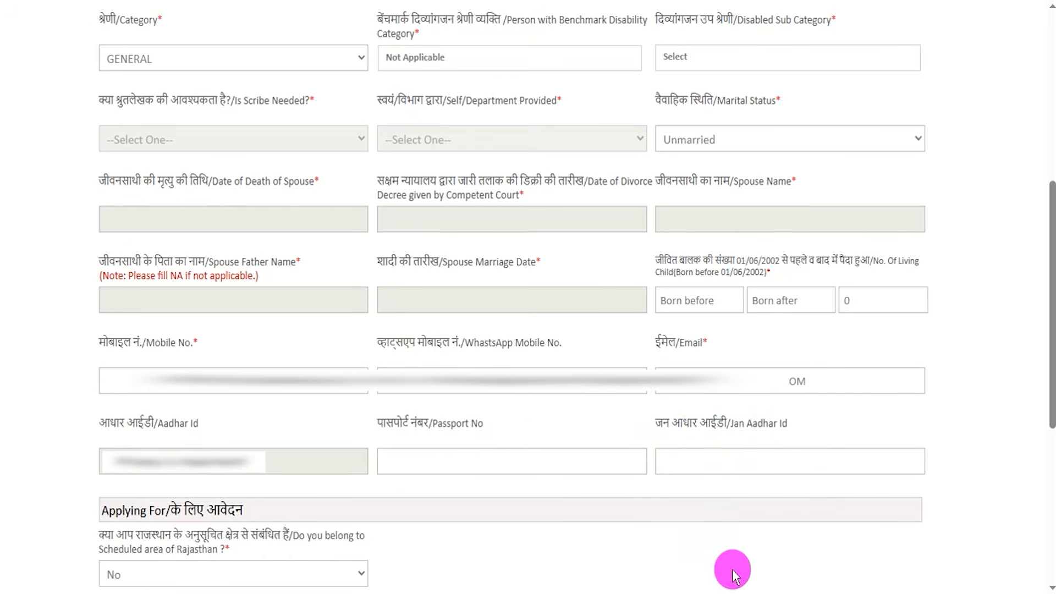
# Answer No to the question about belonging to the Scheduled area of Rajasthan.
pyautogui.scroll(-8, 575, 116)
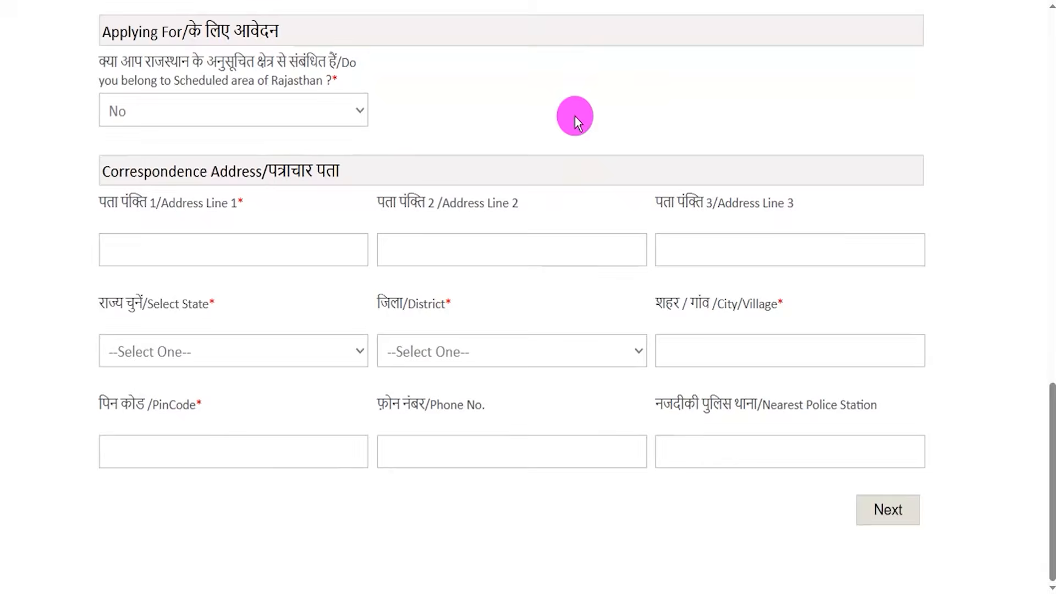
pyautogui.click(198, 120)
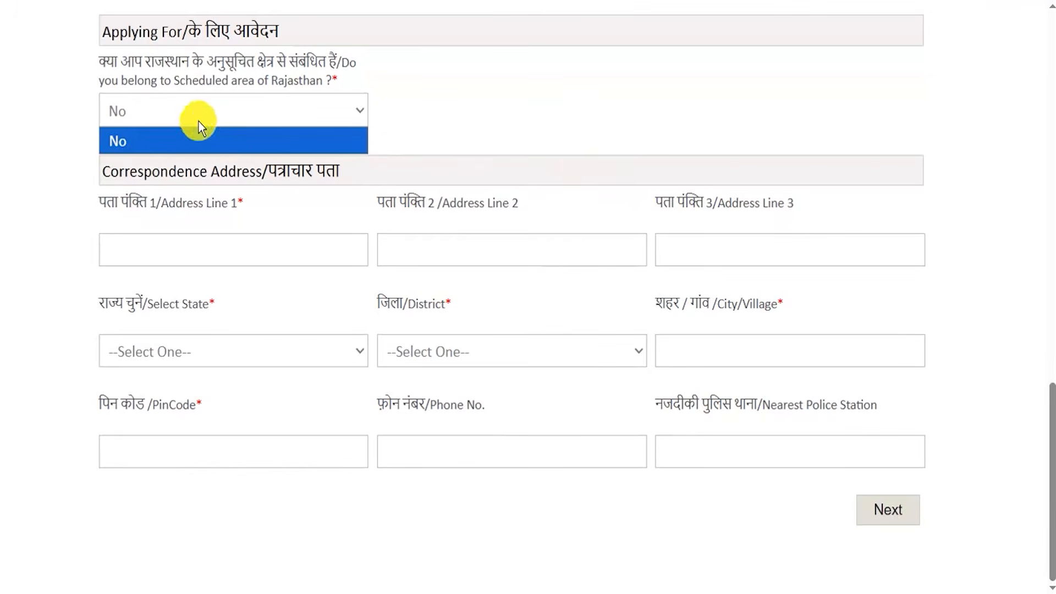
pyautogui.click(123, 140)
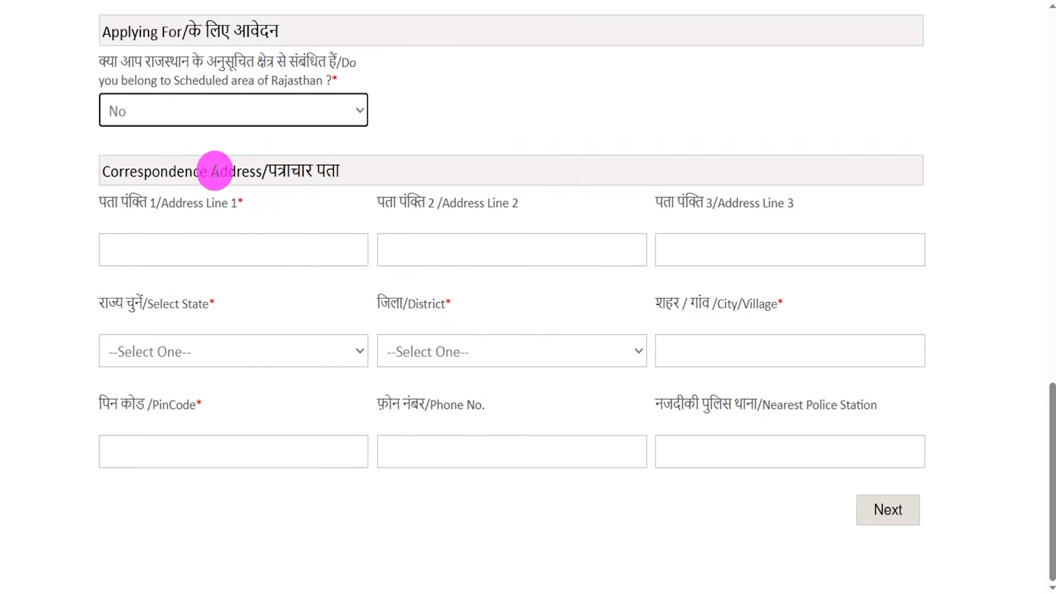
# Review the Correspondence Address section and proceed to the Personal Details section of the application.
pyautogui.moveTo(125, 171); pyautogui.dragTo(276, 171)
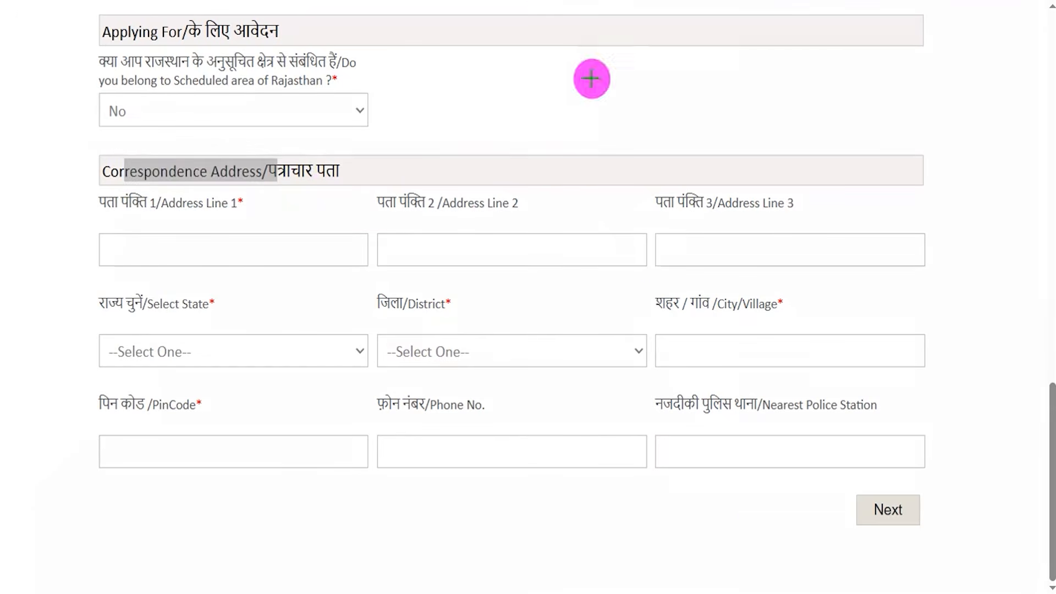
pyautogui.moveTo(605, 524); pyautogui.dragTo(846, 514)
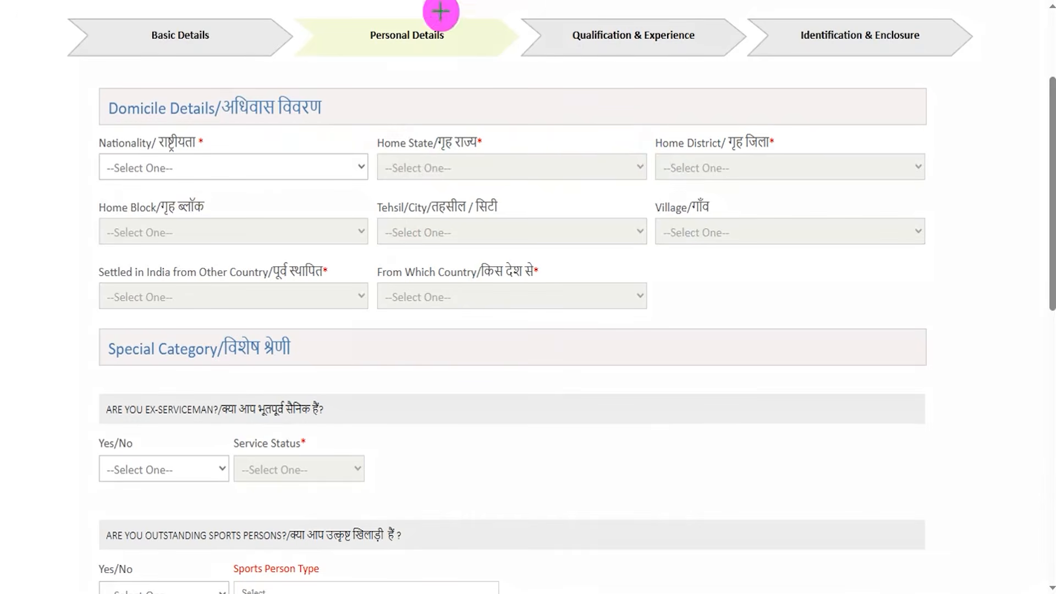
pyautogui.moveTo(442, 32); pyautogui.dragTo(468, 12)
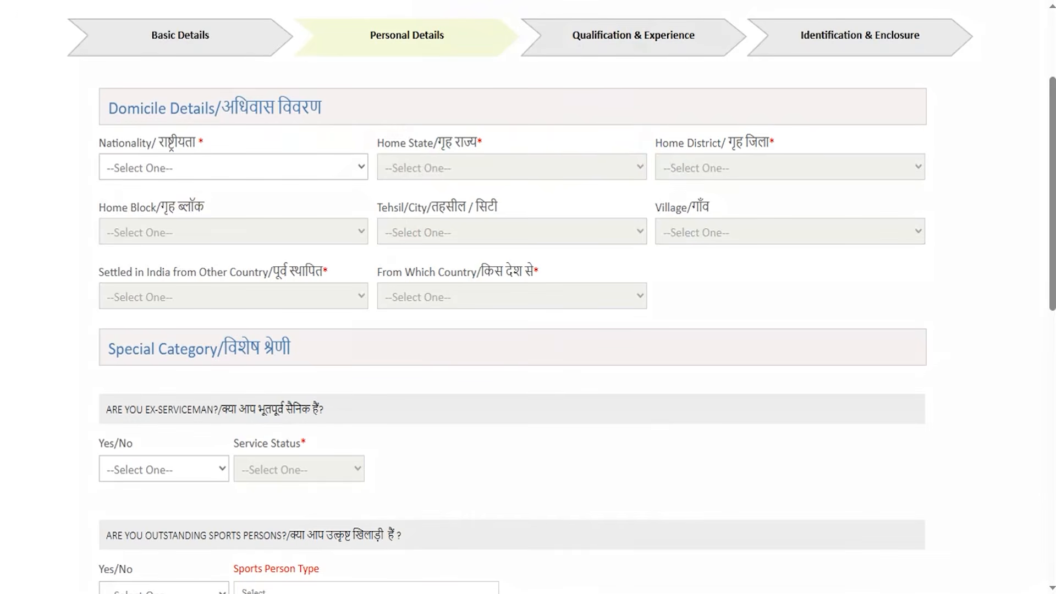
# Set the Nationality to Indian and the Home State to Uttar Pradesh in Domicile Details.
pyautogui.click(150, 172)
pyautogui.click(151, 229)
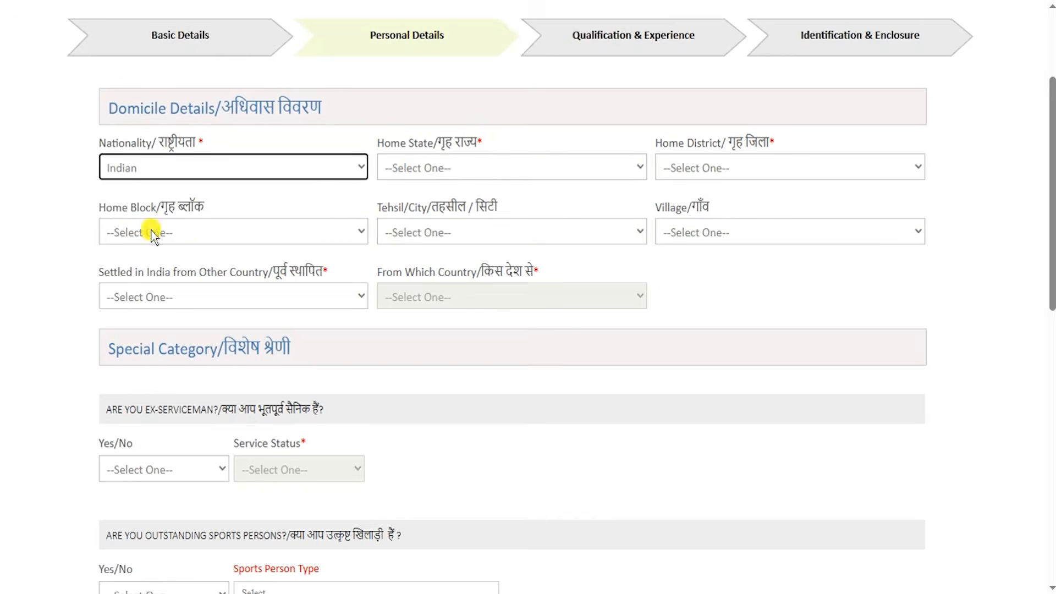
pyautogui.click(432, 171)
pyautogui.scroll(-6, 446, 414)
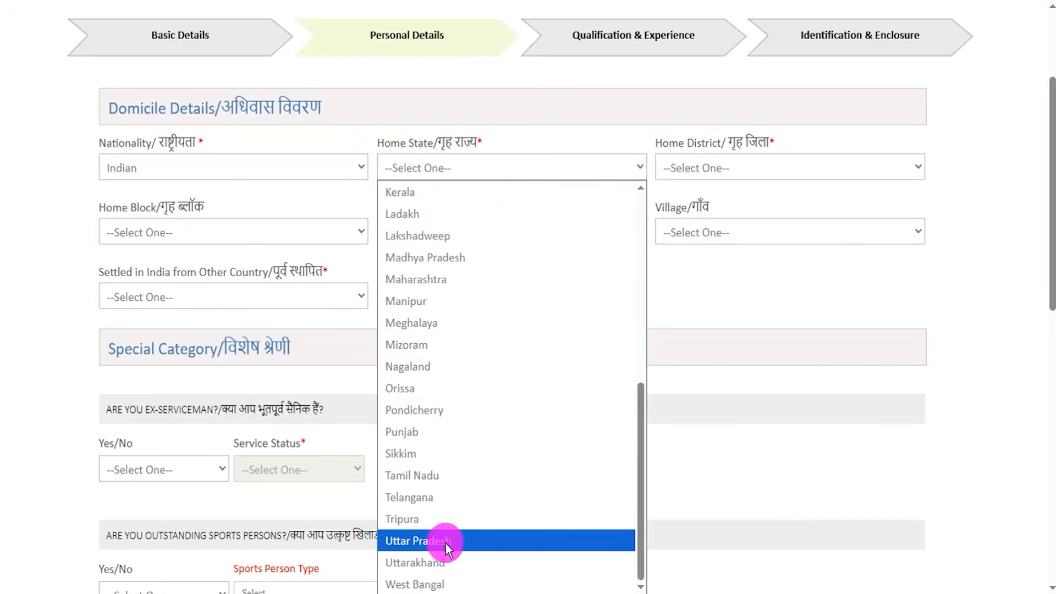
pyautogui.click(447, 542)
# View the choices offered for Home District, Home Block, Tehsil/City and Village in Domicile Details.
pyautogui.click(727, 167)
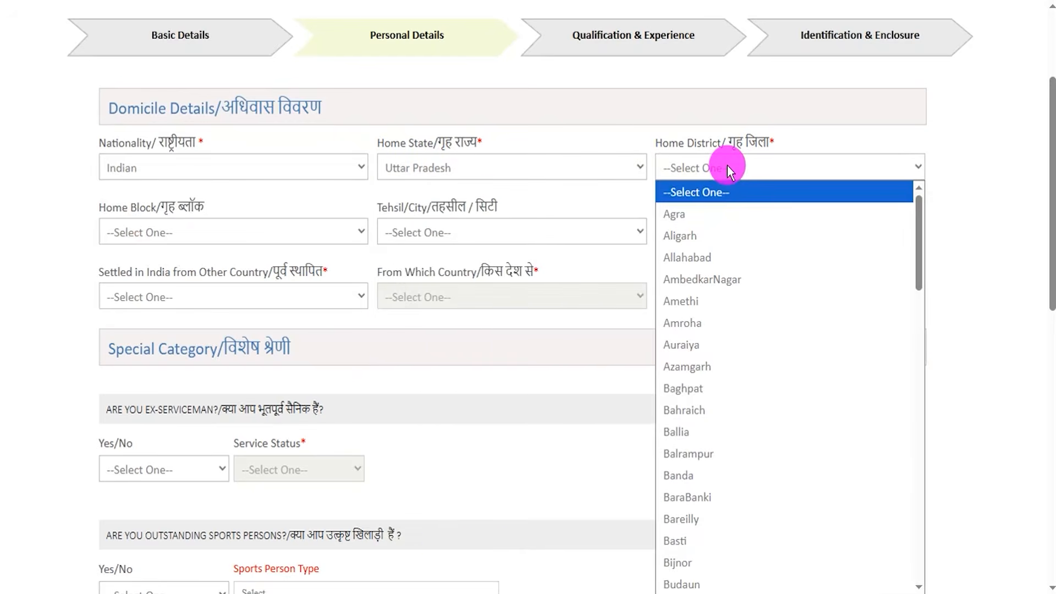
pyautogui.click(154, 228)
pyautogui.click(444, 229)
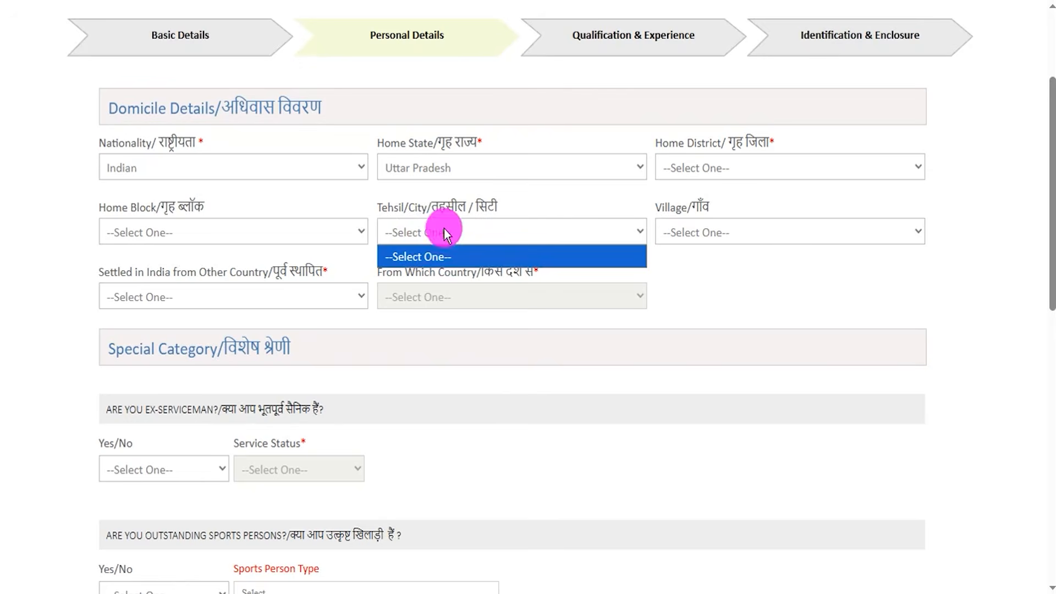
pyautogui.click(675, 230)
pyautogui.click(468, 400)
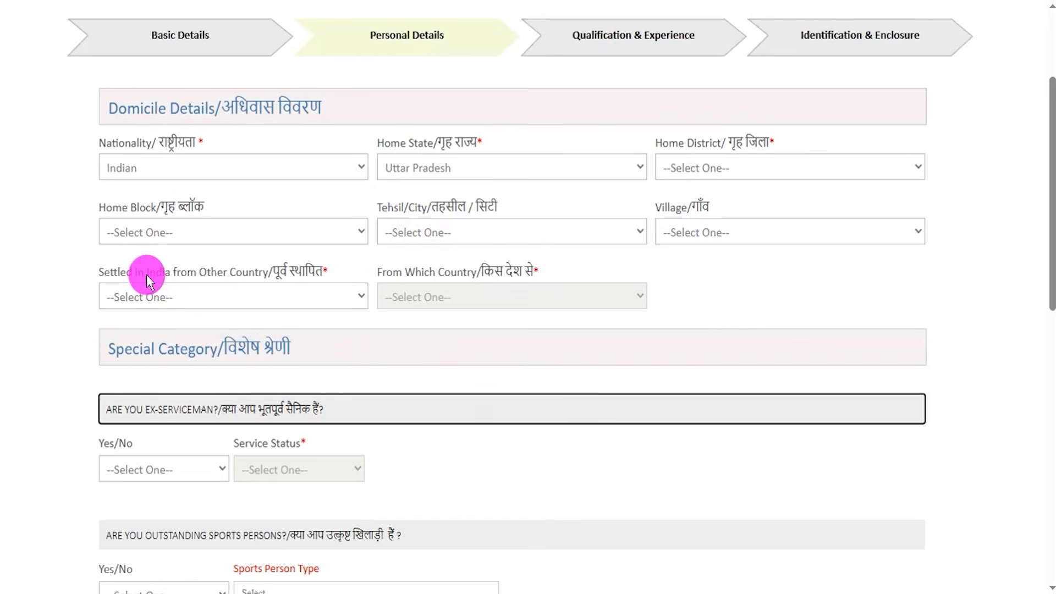
# Try Yes for Settled in India from Other Country and view the From Which Country choices.
pyautogui.click(208, 301)
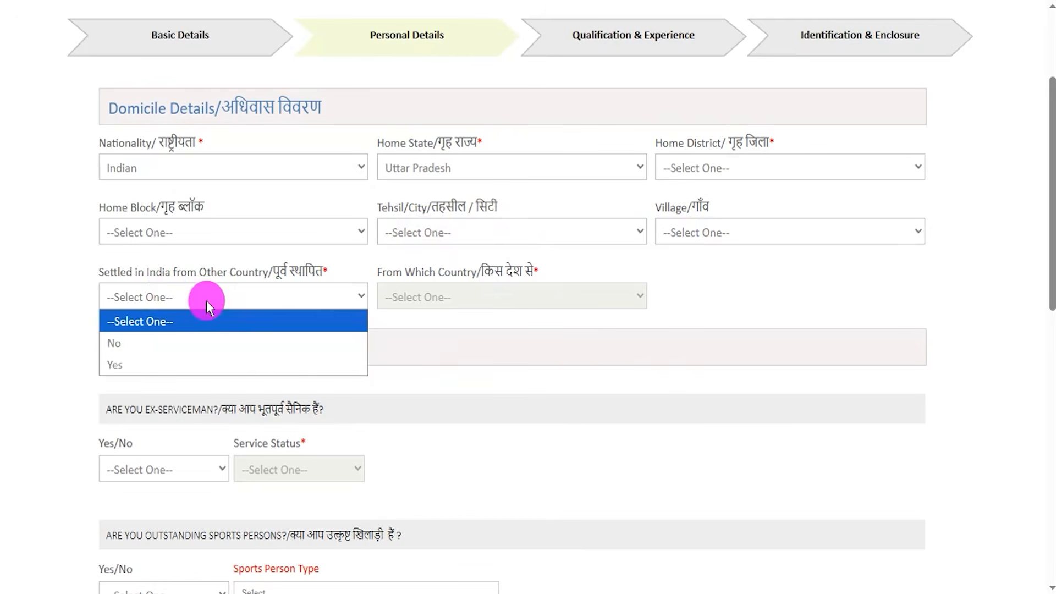
pyautogui.click(161, 360)
pyautogui.click(462, 301)
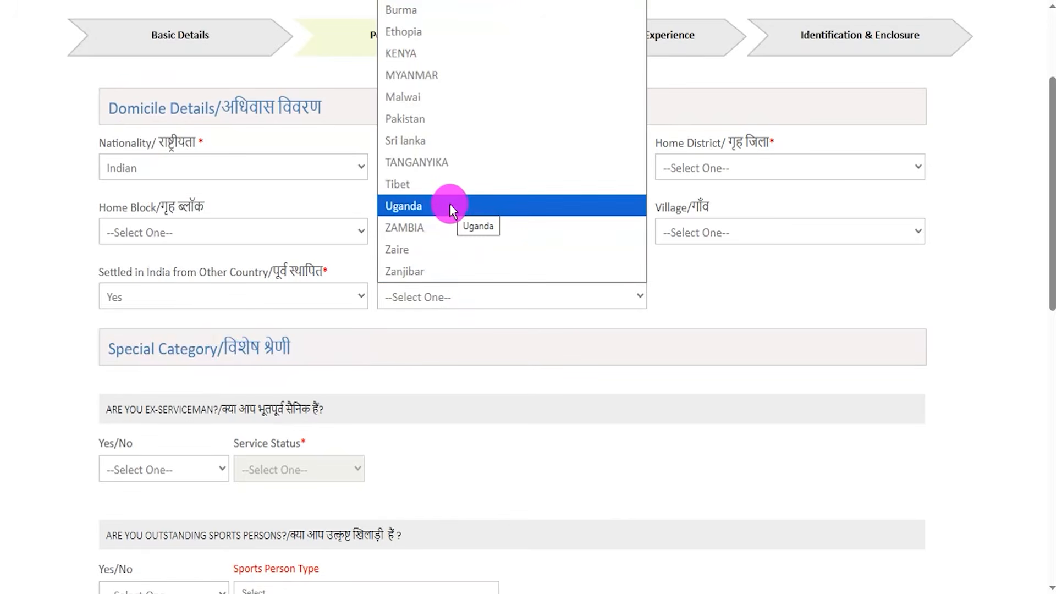
# Set Settled in India from Other Country to No.
pyautogui.click(179, 297)
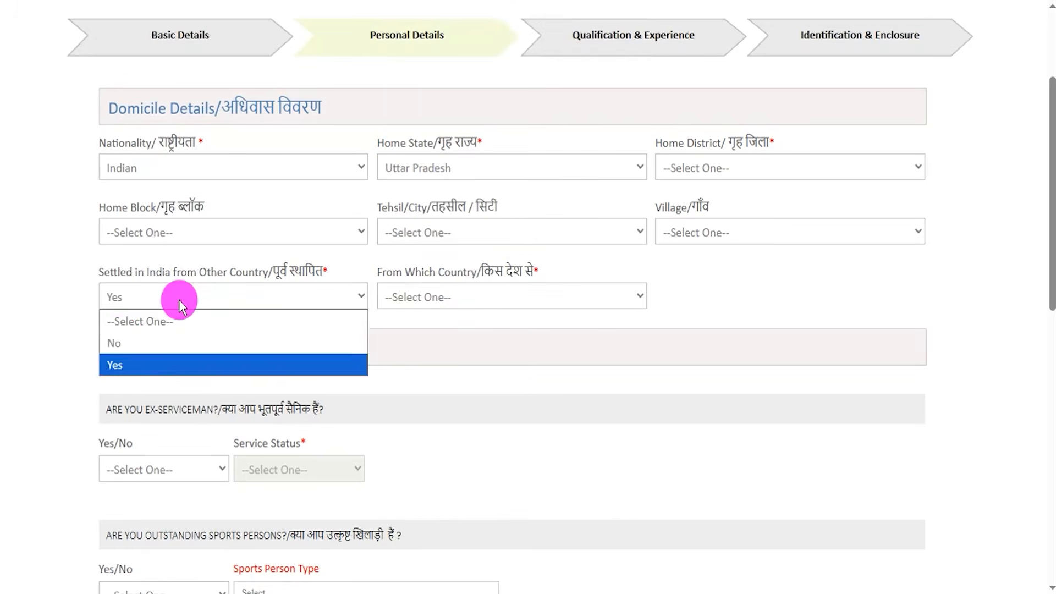
pyautogui.click(120, 344)
pyautogui.click(438, 440)
# View the Service Status choices by trying Yes for Ex-Serviceman under Special Category, and set the answer to No.
pyautogui.scroll(-3, 437, 440)
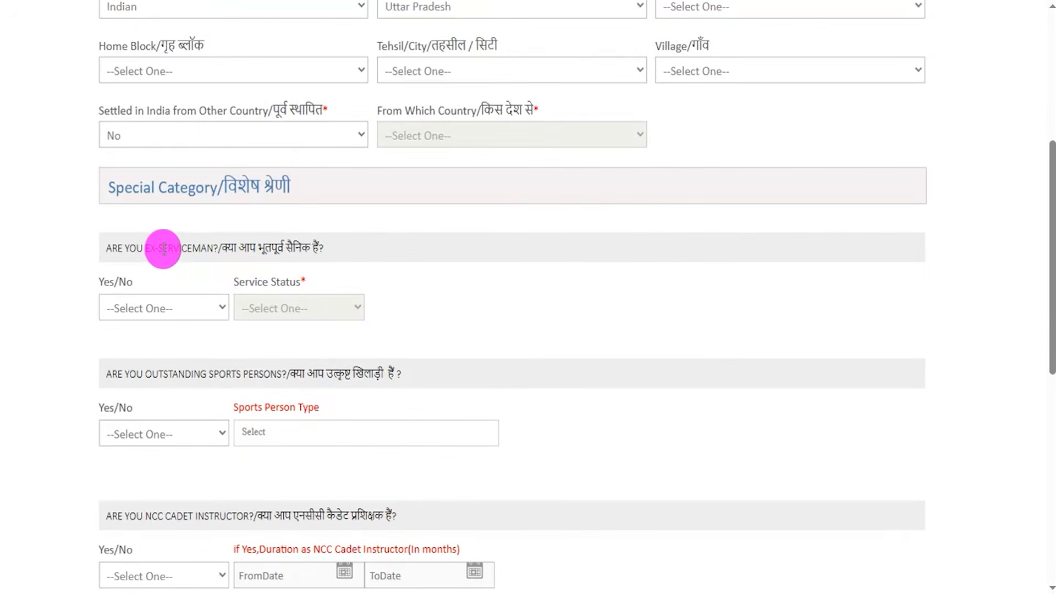
pyautogui.moveTo(164, 248); pyautogui.dragTo(271, 246)
pyautogui.click(137, 307)
pyautogui.click(123, 375)
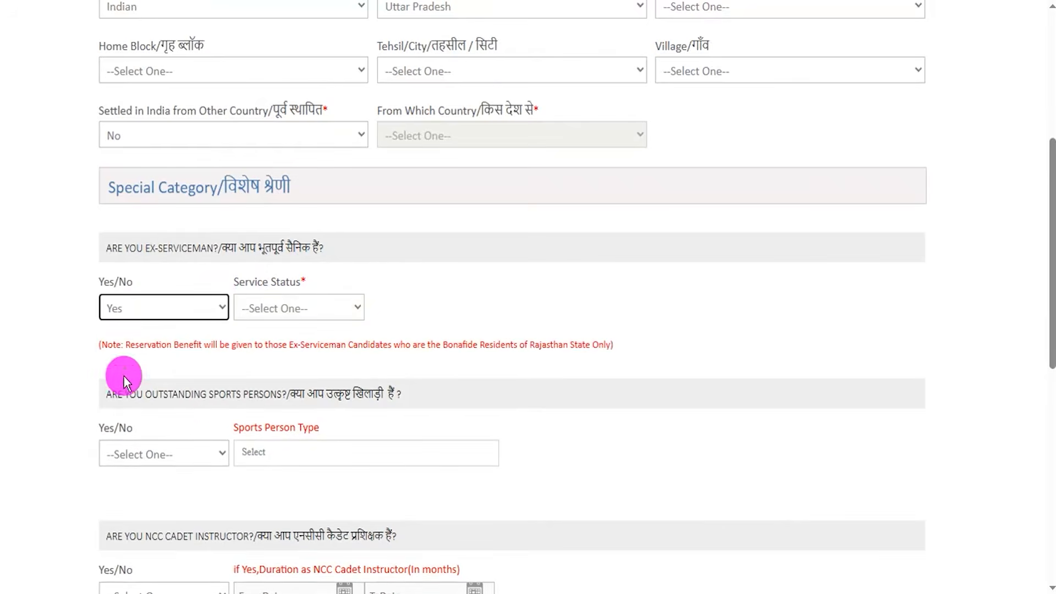
pyautogui.click(288, 312)
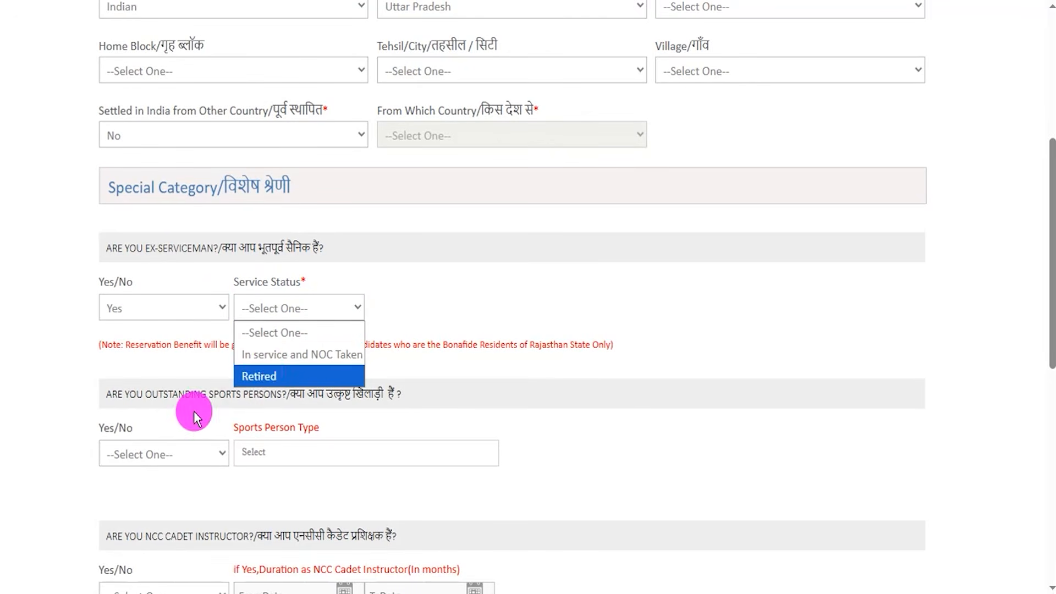
pyautogui.click(168, 308)
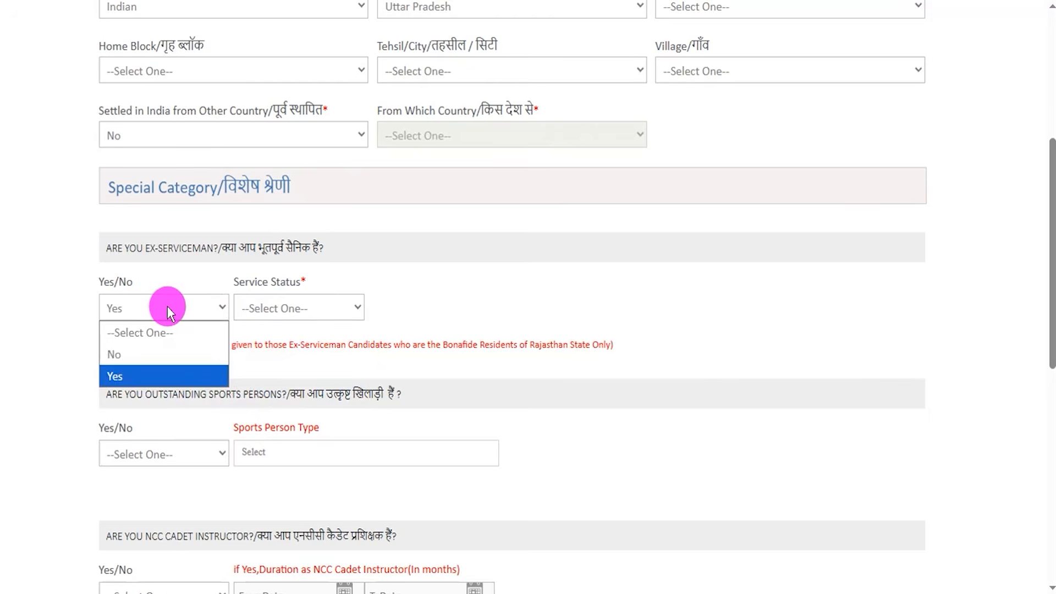
pyautogui.click(137, 354)
# View the Sports Person Type choices by trying Yes for Outstanding Sports Persons, and set the answer to No.
pyautogui.scroll(-3, 244, 330)
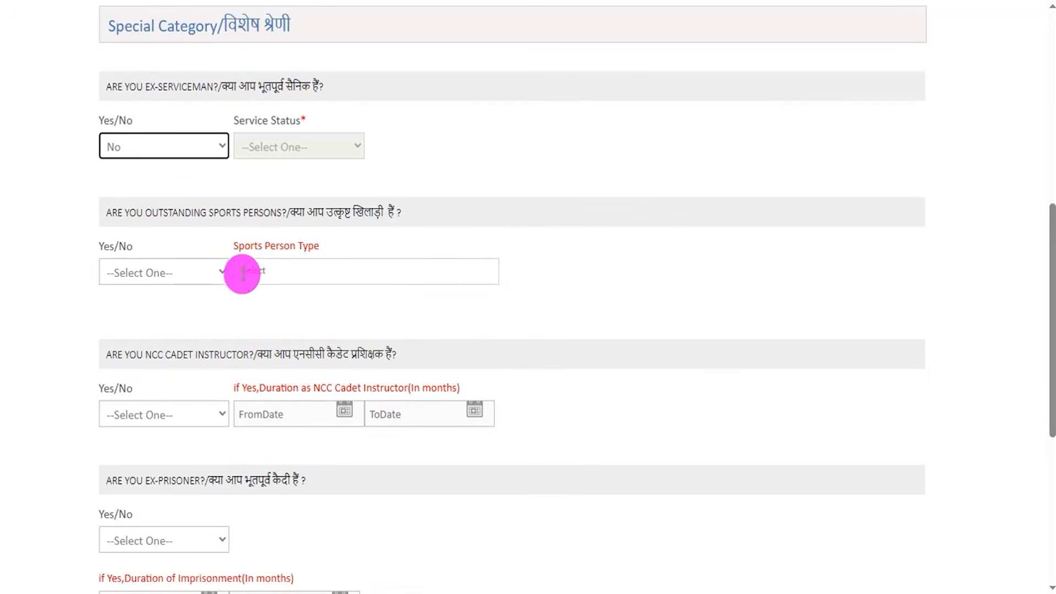
pyautogui.moveTo(125, 212); pyautogui.dragTo(316, 233)
pyautogui.click(165, 273)
pyautogui.click(130, 340)
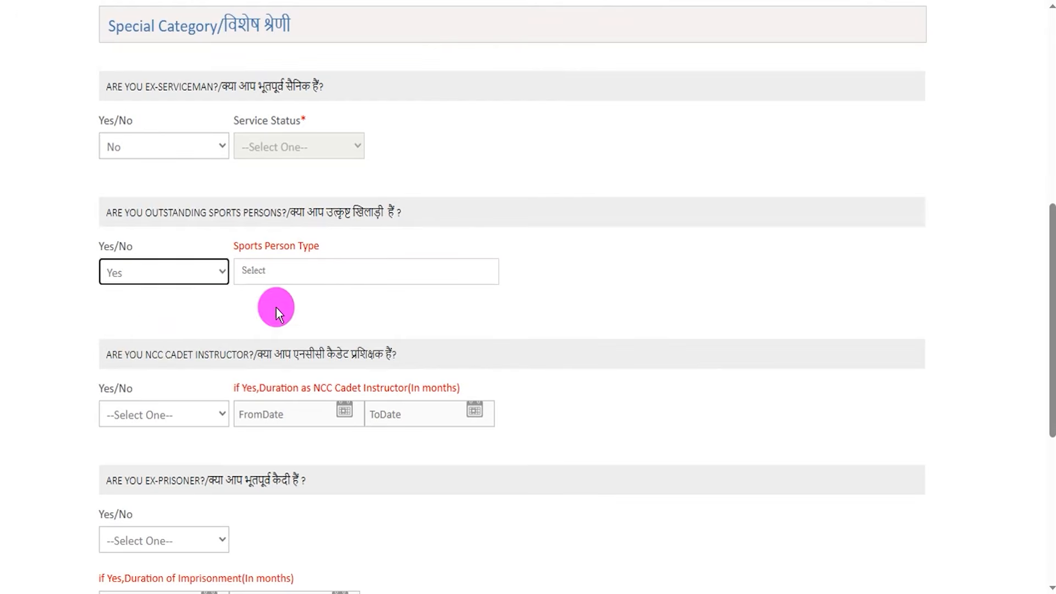
pyautogui.click(284, 273)
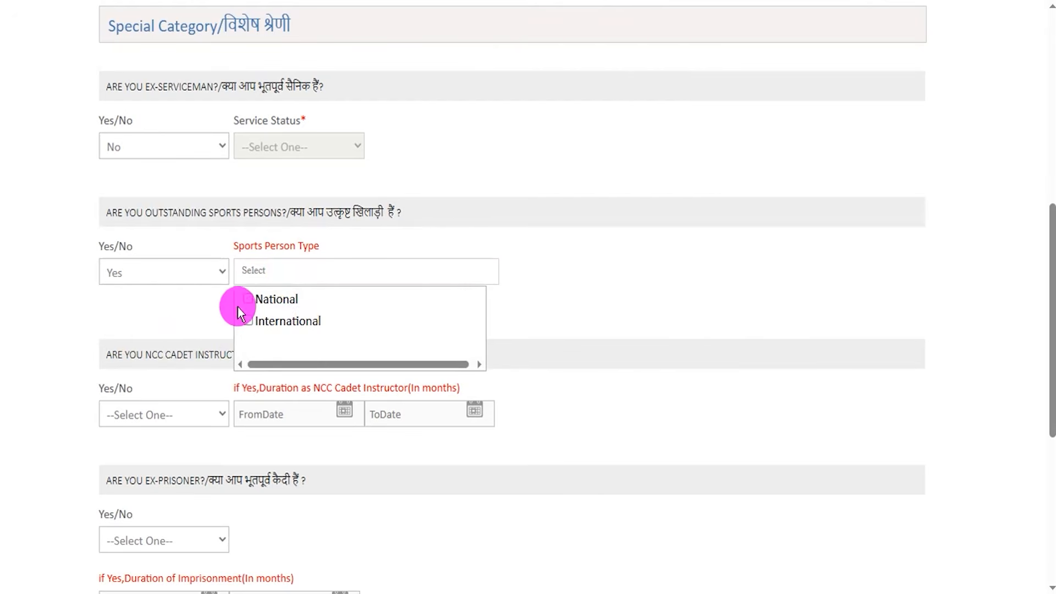
pyautogui.click(153, 275)
pyautogui.click(132, 316)
# View the NCC Cadet Instructor duration date fields by trying Yes, and set the NCC Cadet Instructor answer to No.
pyautogui.scroll(-1, 266, 317)
pyautogui.scroll(-3, 266, 317)
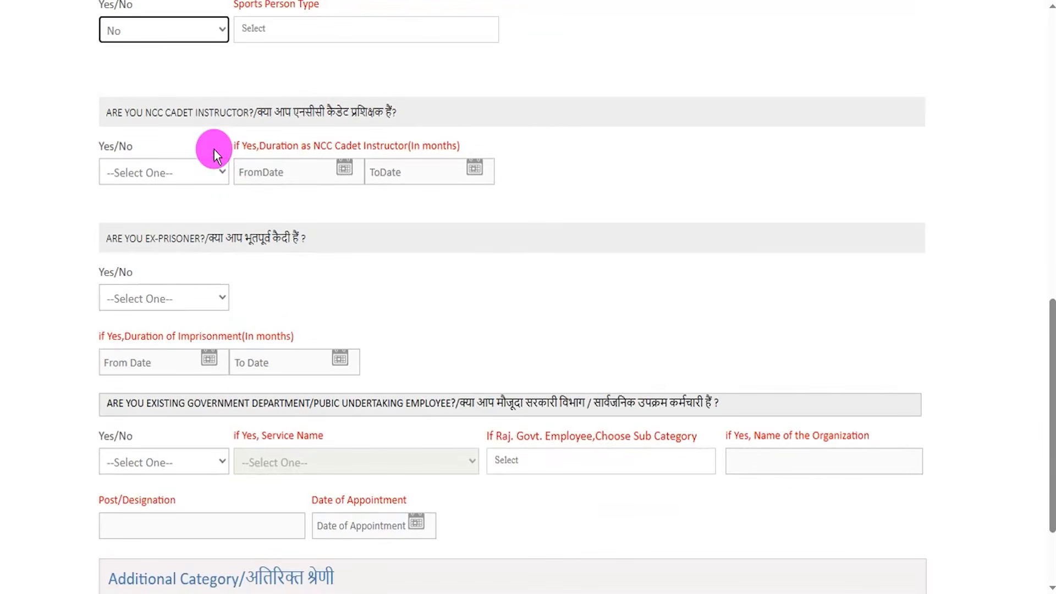
pyautogui.moveTo(257, 113); pyautogui.dragTo(302, 127)
pyautogui.click(134, 173)
pyautogui.click(132, 239)
pyautogui.click(338, 170)
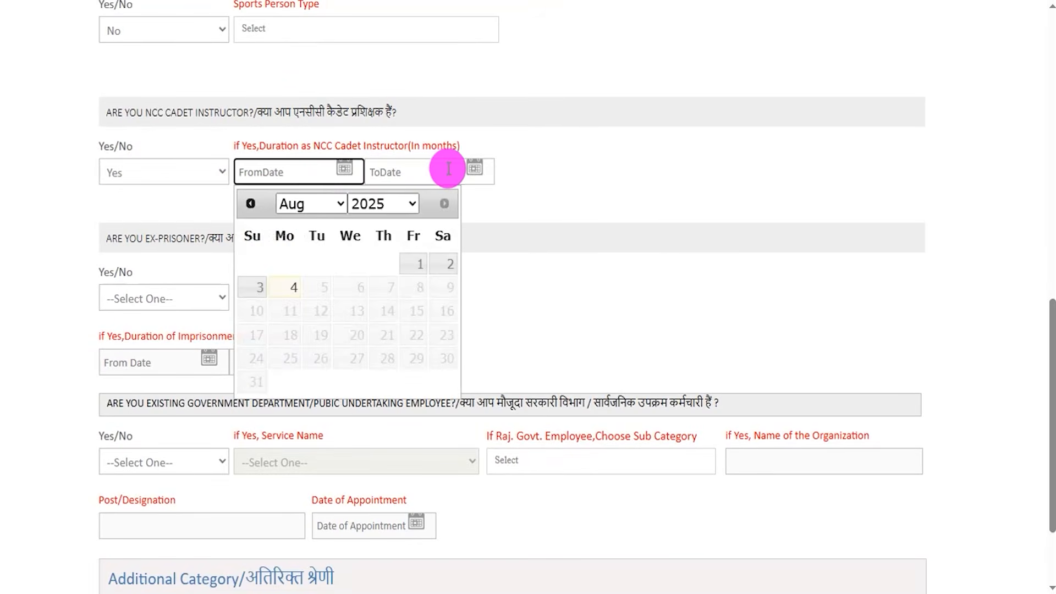
pyautogui.click(473, 168)
pyautogui.click(660, 230)
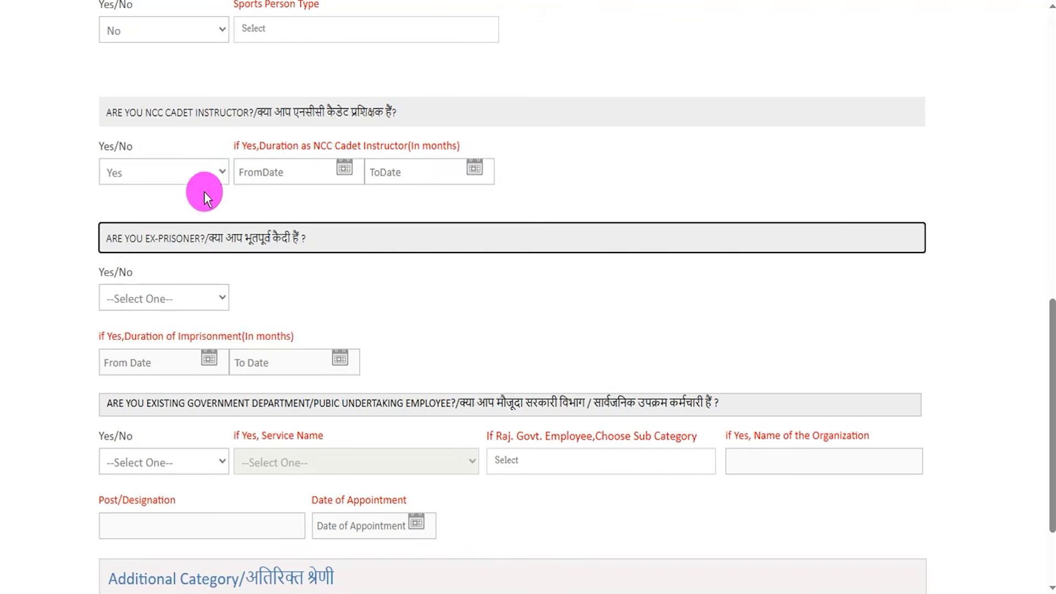
pyautogui.click(182, 176)
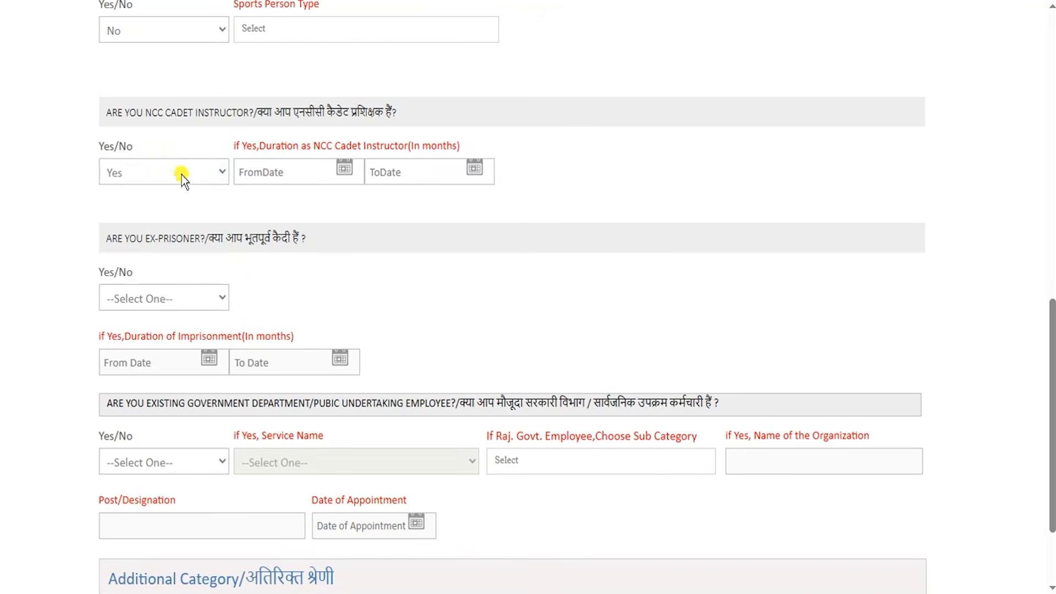
pyautogui.click(128, 216)
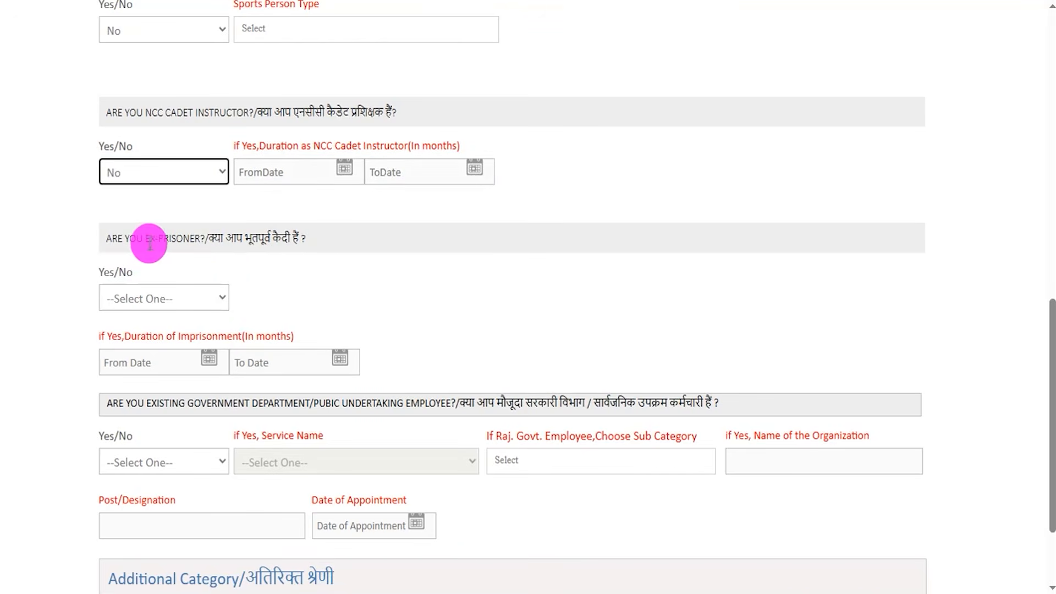
# View the imprisonment duration date fields by trying Yes for Ex-Prisoner, and set the answer to No.
pyautogui.moveTo(133, 240); pyautogui.dragTo(229, 259)
pyautogui.click(143, 294)
pyautogui.click(124, 366)
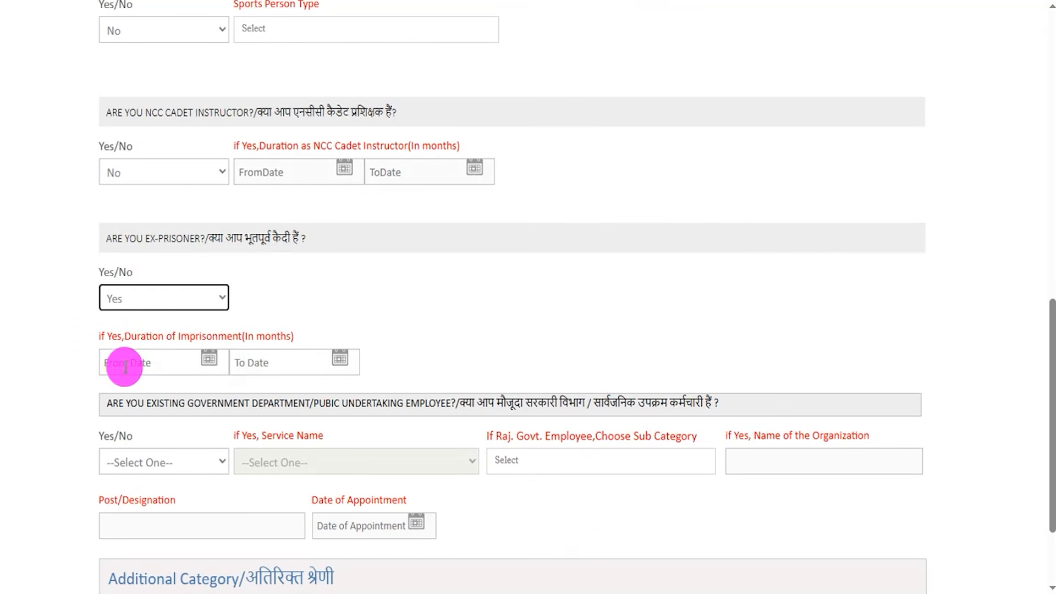
pyautogui.click(139, 362)
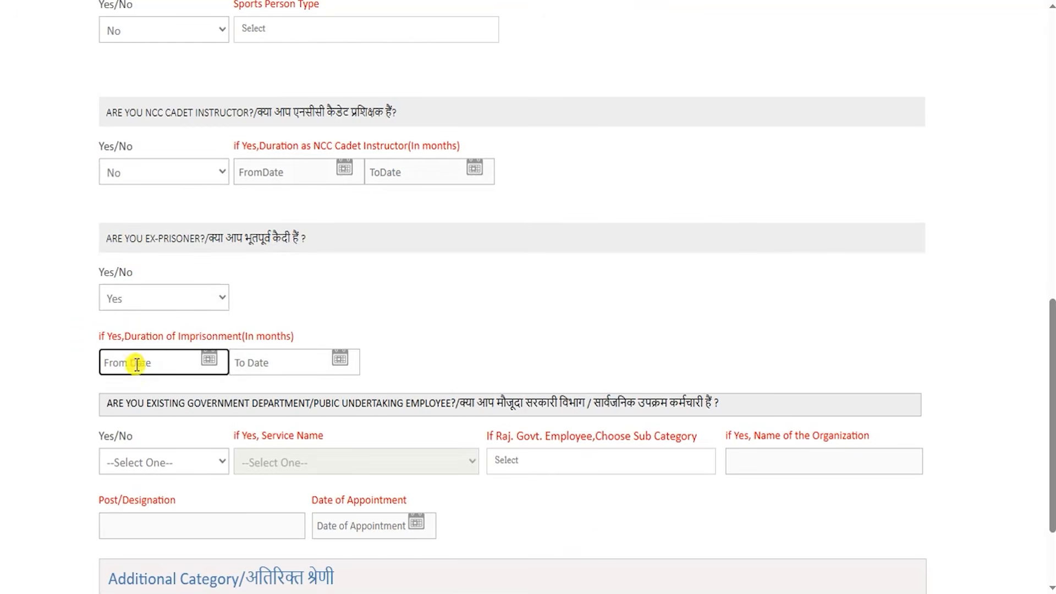
pyautogui.click(297, 361)
pyautogui.click(143, 293)
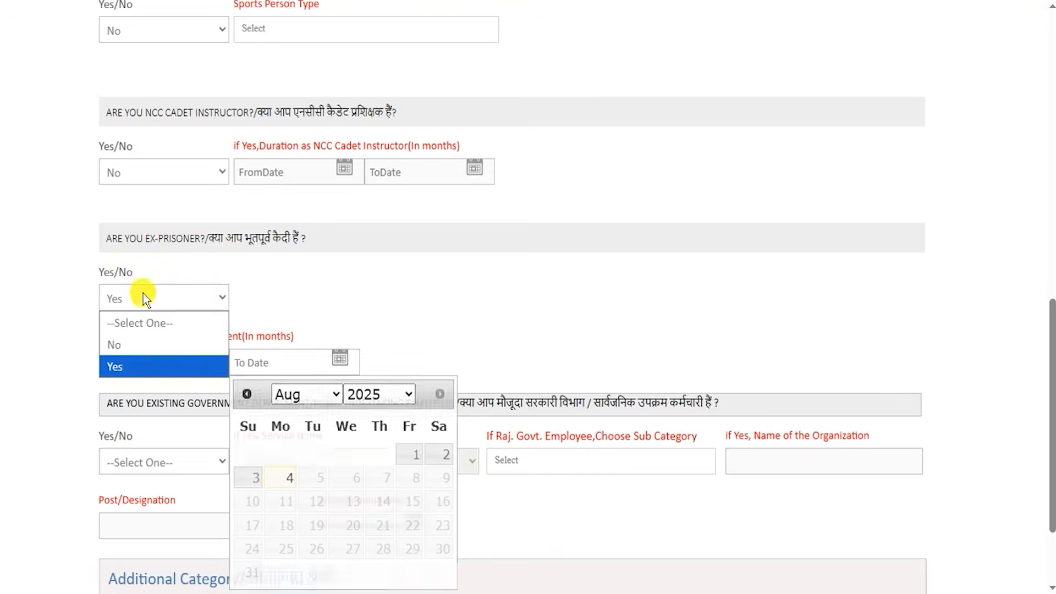
pyautogui.click(123, 341)
# Set the existing government department or public undertaking employee answer to No.
pyautogui.scroll(-2, 308, 339)
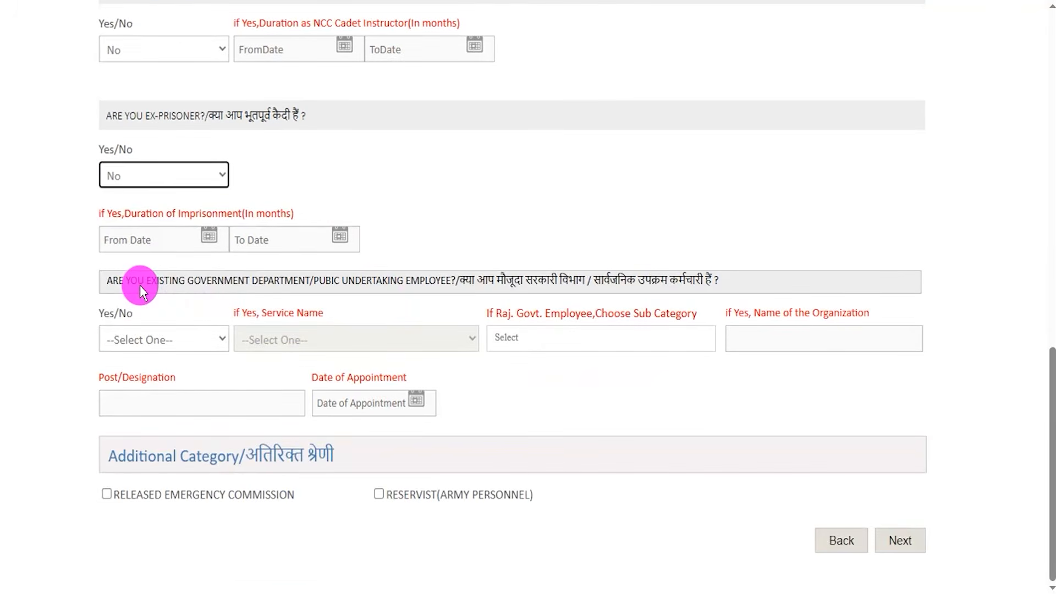
pyautogui.moveTo(138, 283); pyautogui.dragTo(685, 279)
pyautogui.click(161, 341)
pyautogui.click(129, 394)
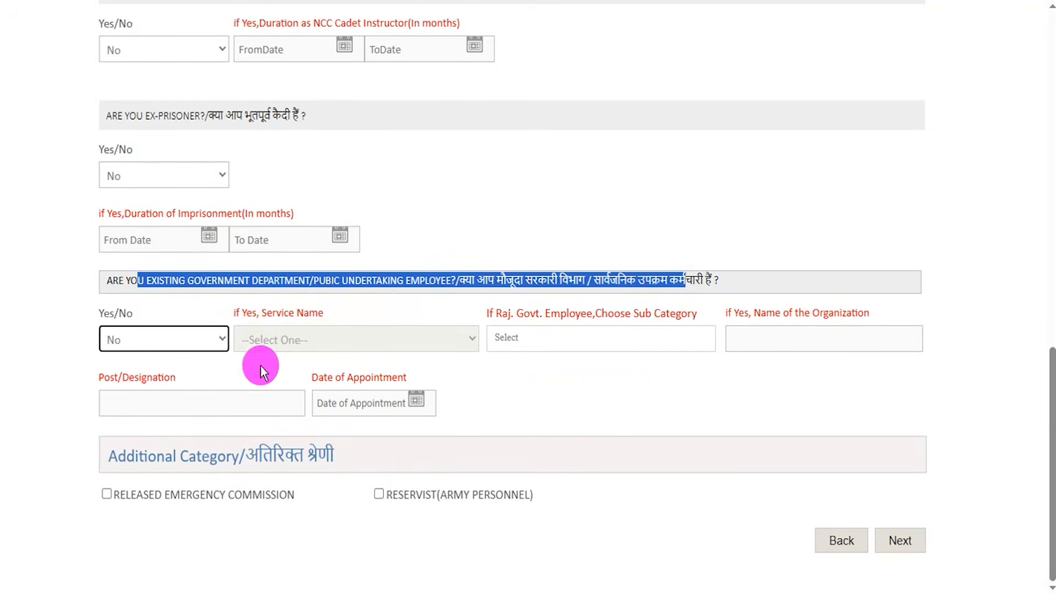
# Try Yes for existing government employee, view its service, sub category, organization, designation and appointment date fields, and restore No.
pyautogui.click(182, 342)
pyautogui.click(137, 405)
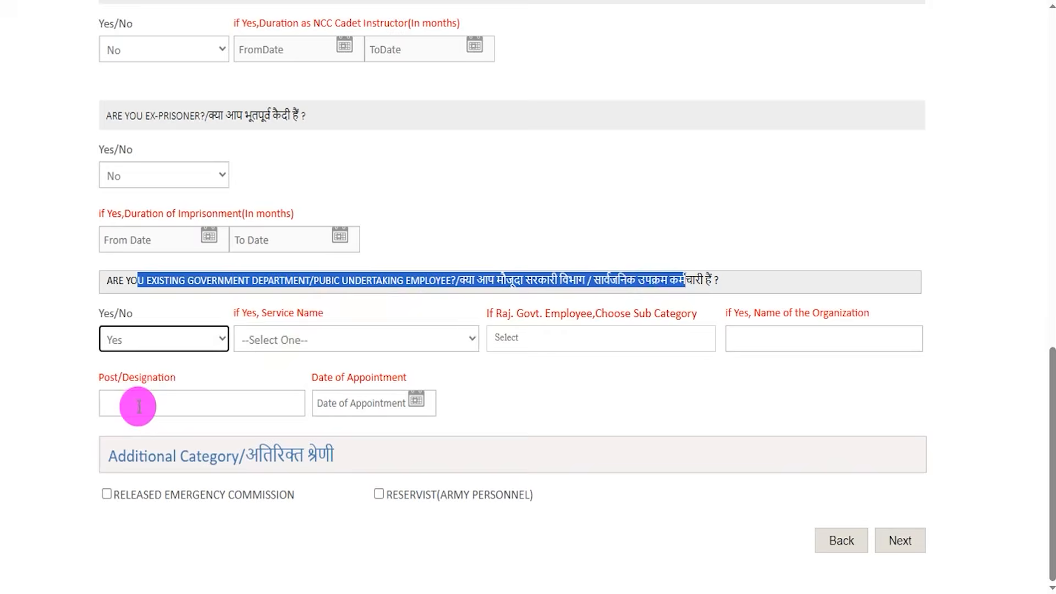
pyautogui.click(297, 337)
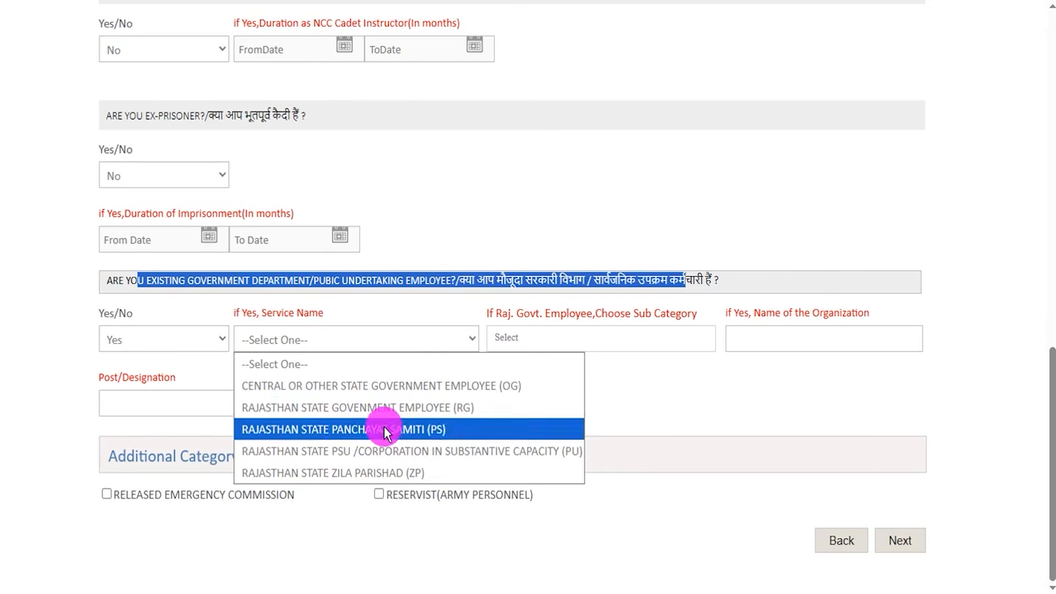
pyautogui.click(616, 337)
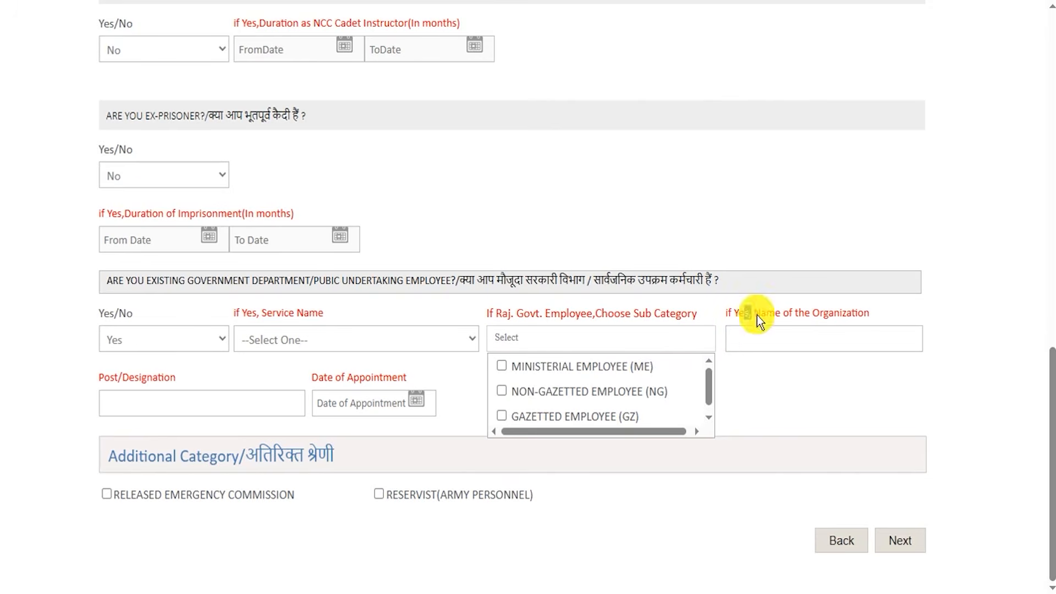
pyautogui.moveTo(757, 315); pyautogui.dragTo(796, 335)
pyautogui.click(798, 337)
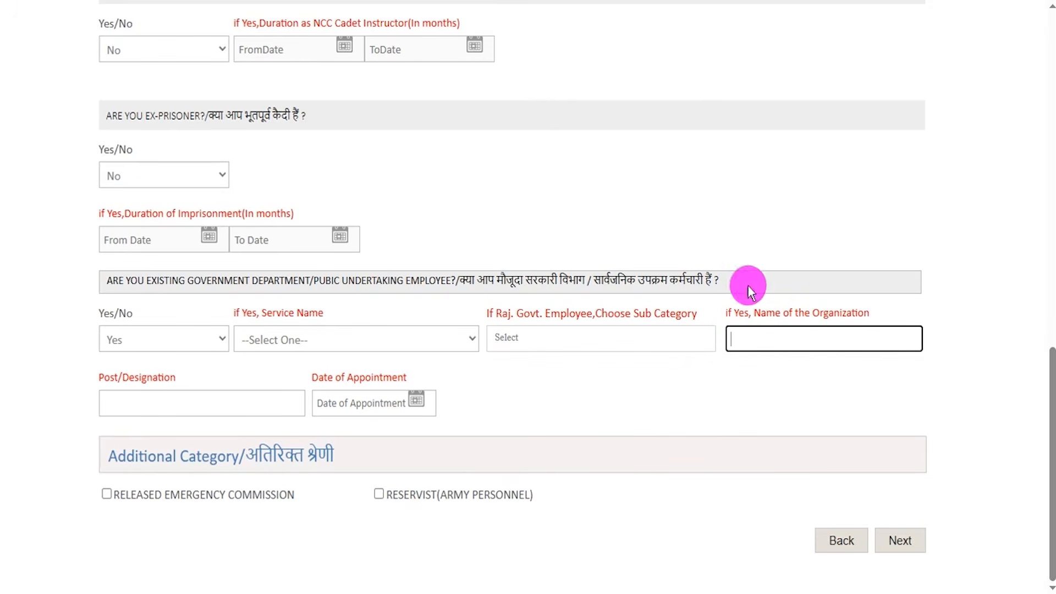
pyautogui.click(187, 402)
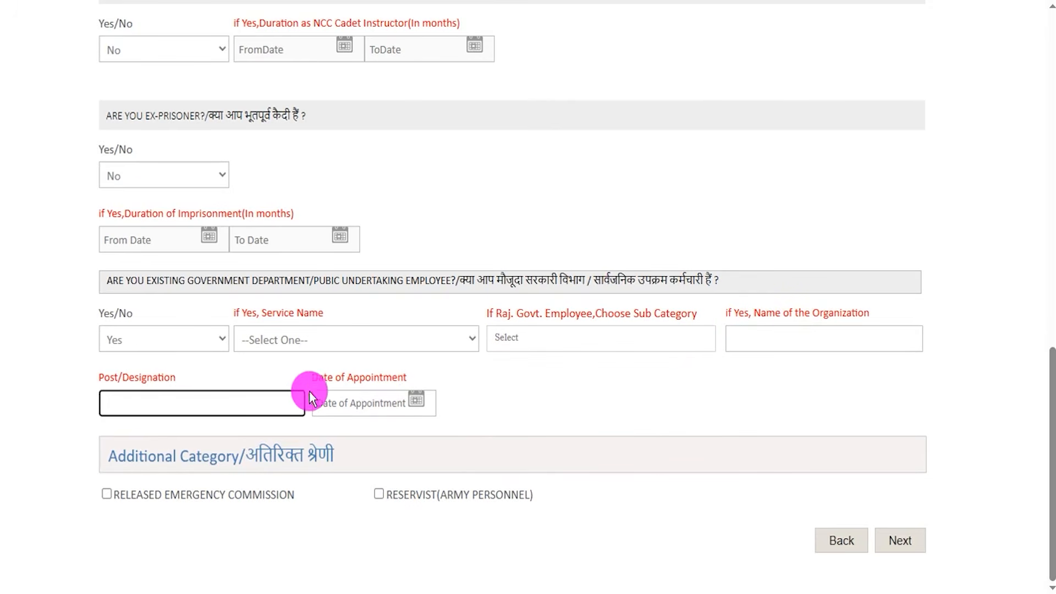
pyautogui.click(414, 401)
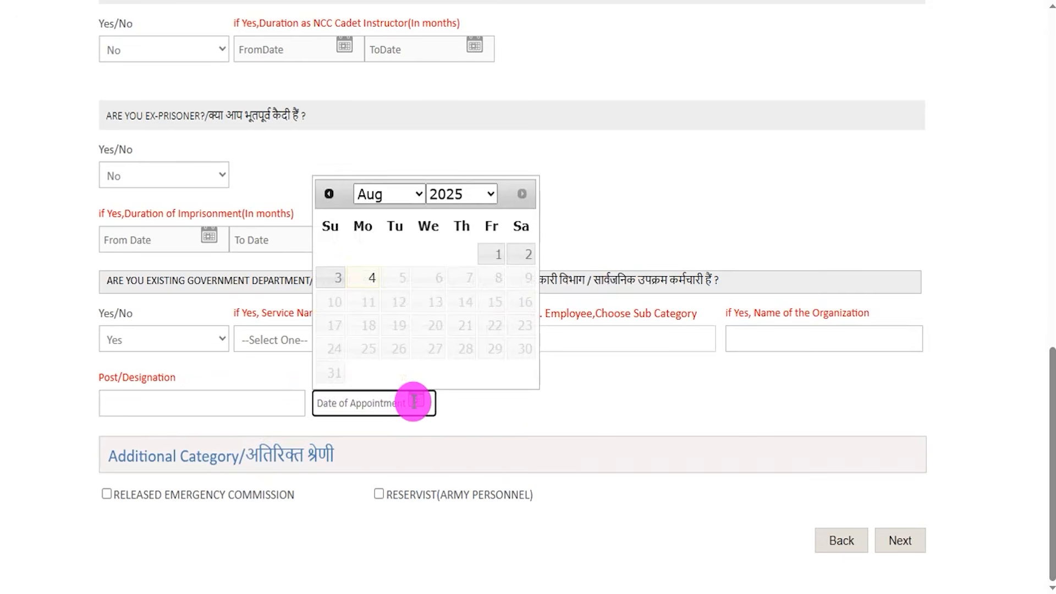
pyautogui.click(622, 407)
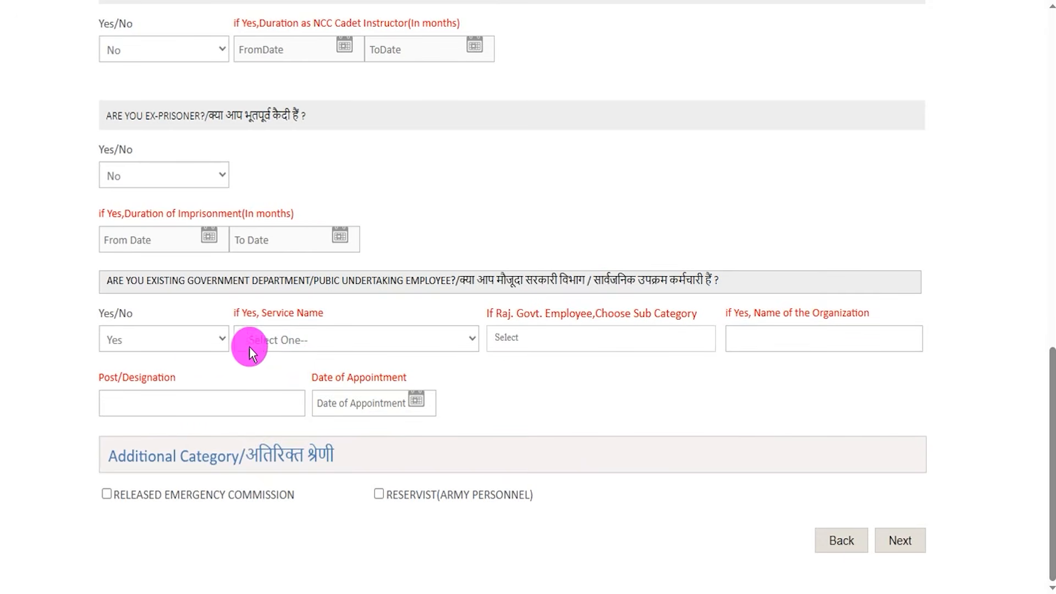
pyautogui.click(198, 341)
pyautogui.click(145, 381)
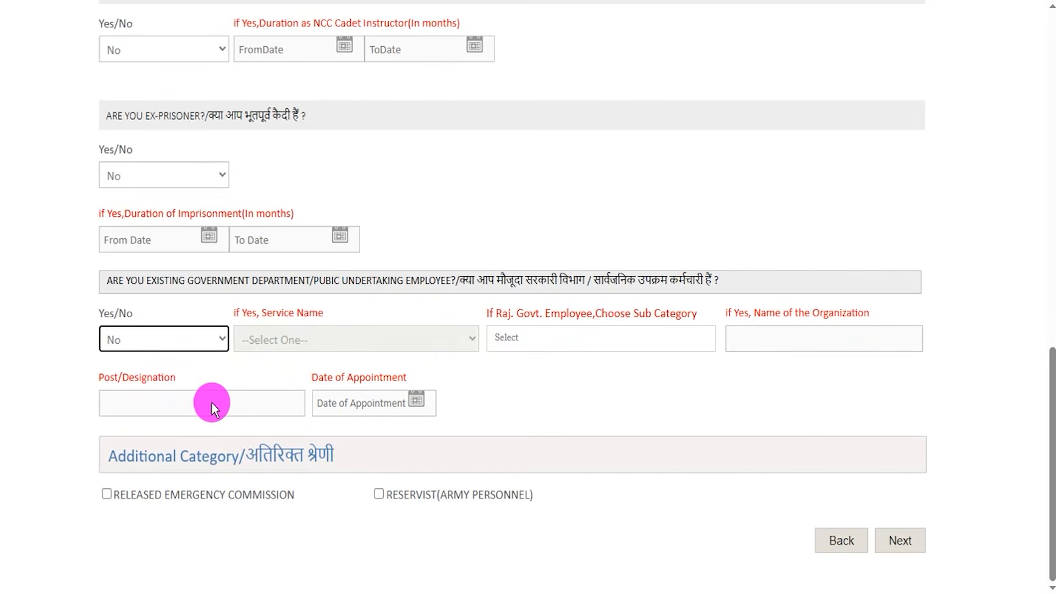
pyautogui.click(364, 544)
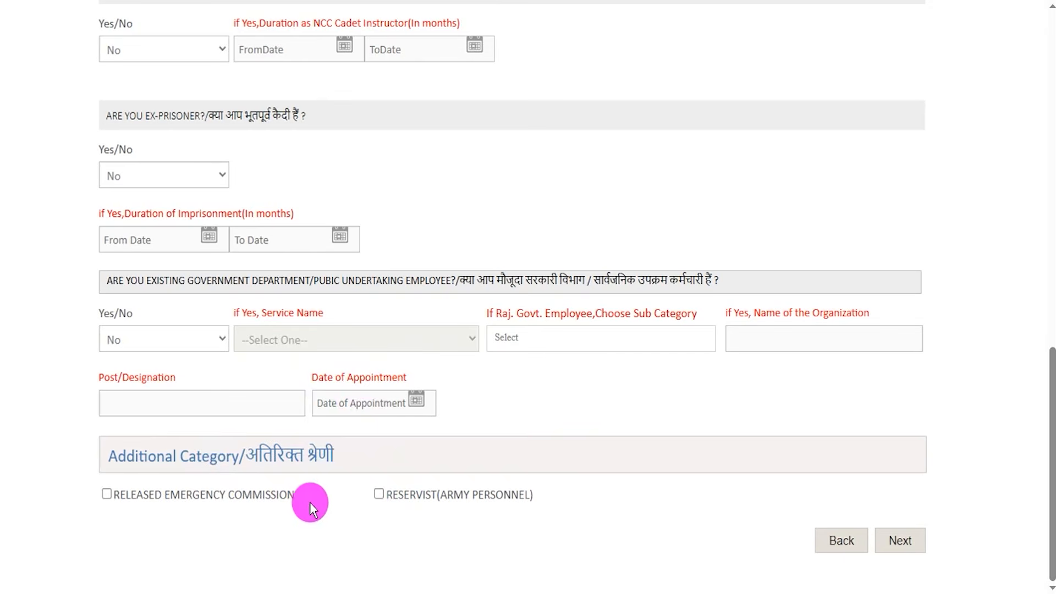
# Try the Released Emergency Commission and Reservist (Army Personnel) options under Additional Category, and clear them.
pyautogui.click(107, 494)
pyautogui.click(378, 495)
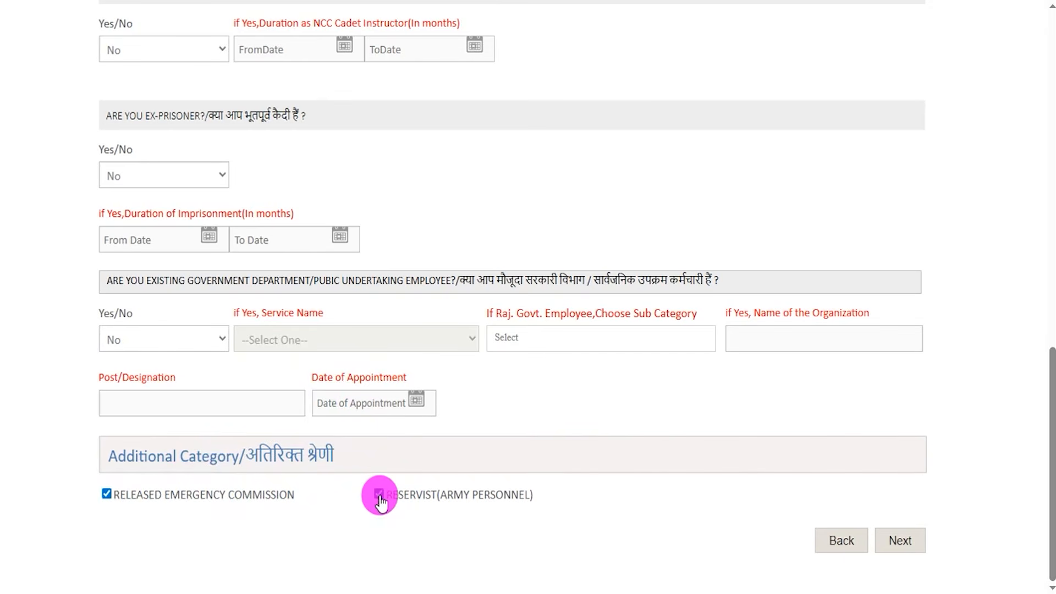
pyautogui.click(107, 493)
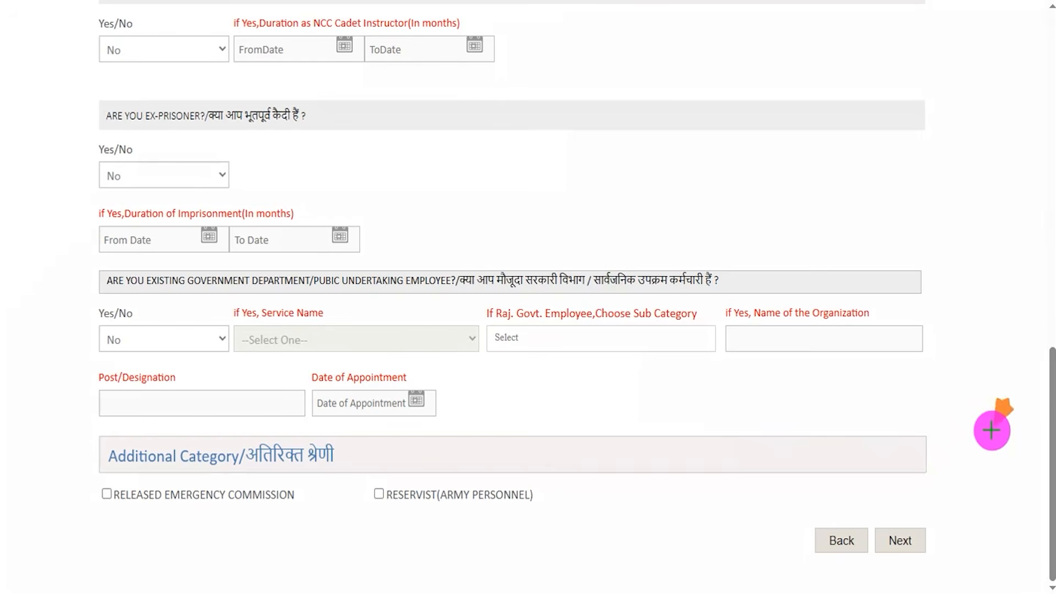
# Submit the Personal Details and continue to the Qualification & Experience section.
pyautogui.click(917, 539)
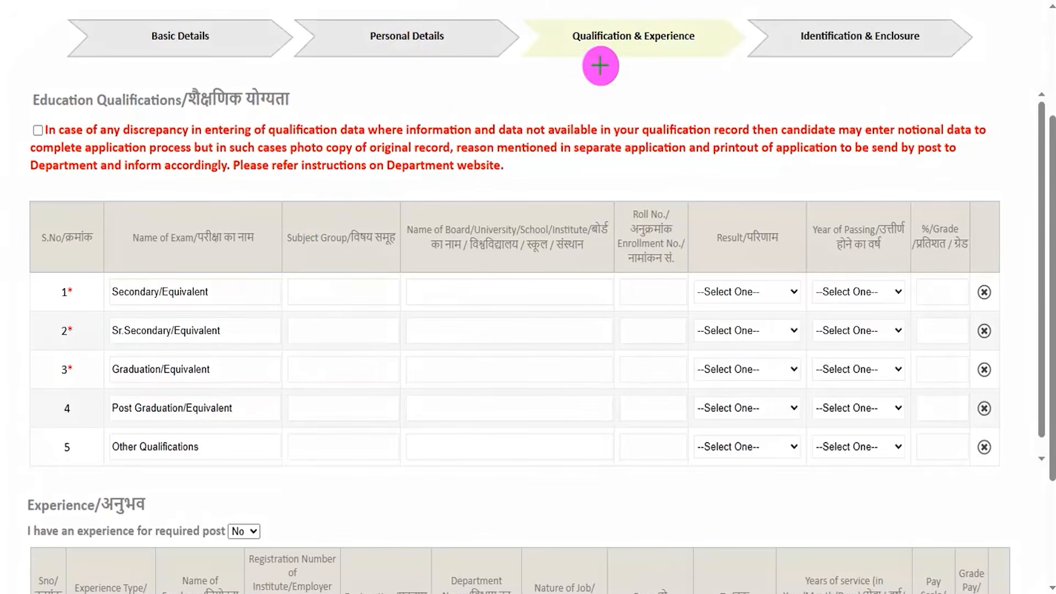
pyautogui.moveTo(653, 55); pyautogui.dragTo(712, 28)
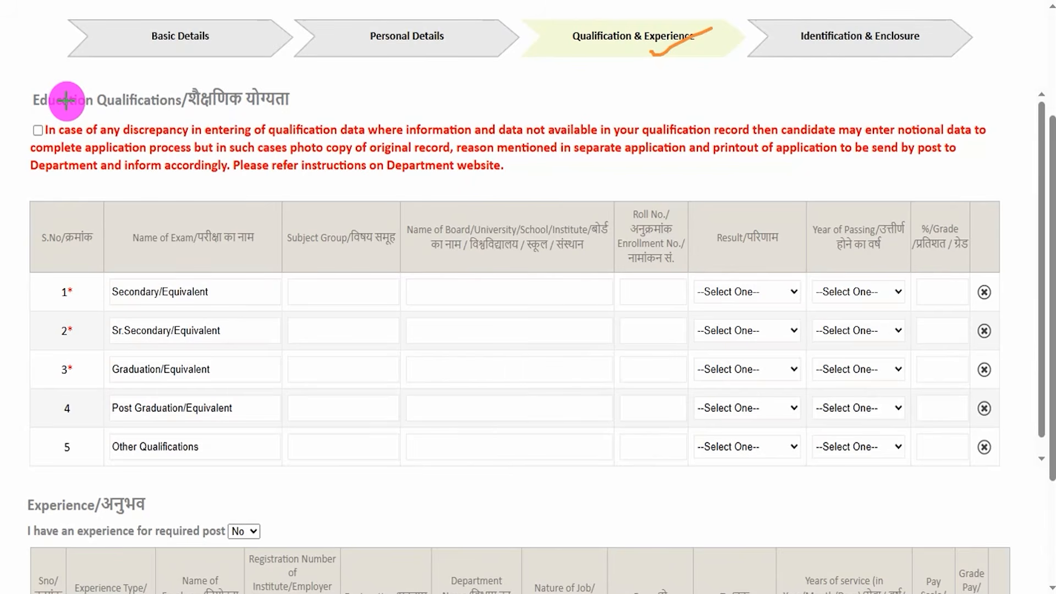
pyautogui.moveTo(38, 134); pyautogui.dragTo(67, 99)
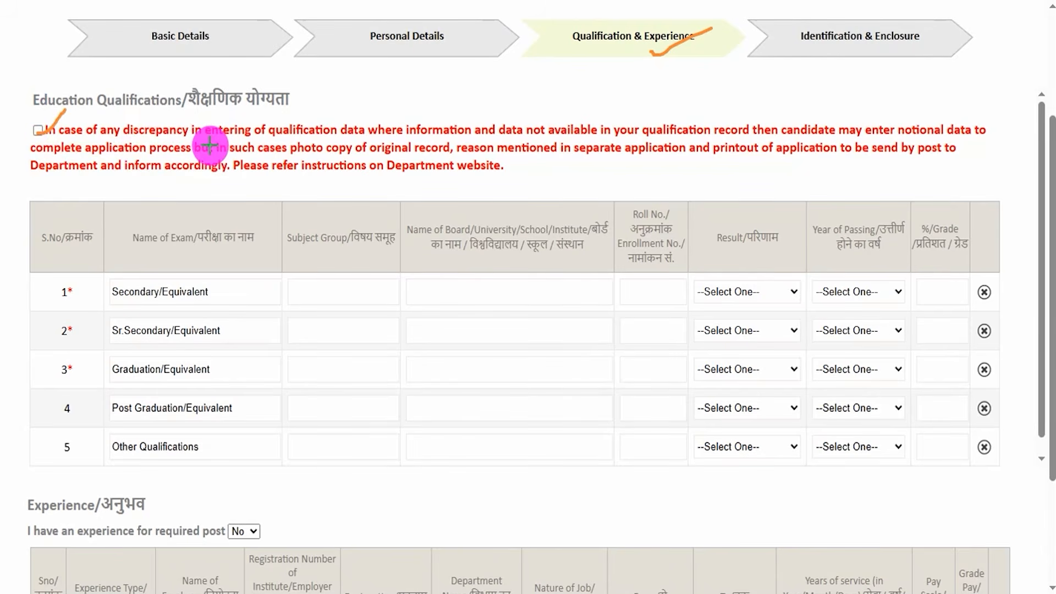
pyautogui.press('Escape')
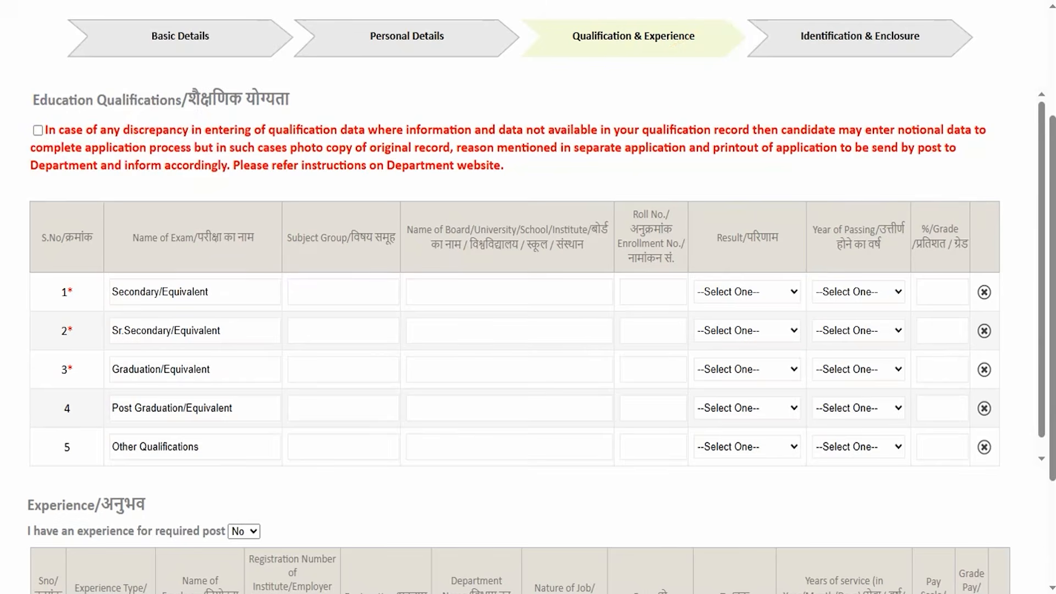
# Switch to the recruitment notification PDF and review the educational qualification requirements for the post.
pyautogui.click(392, 0)
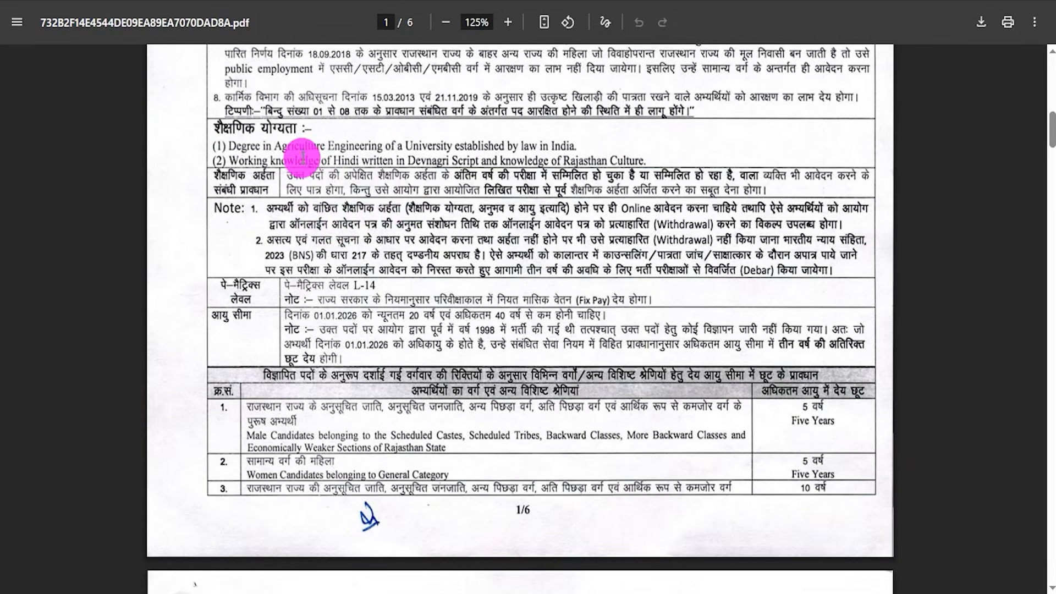
pyautogui.moveTo(278, 146); pyautogui.dragTo(561, 161)
pyautogui.doubleClick(602, 162)
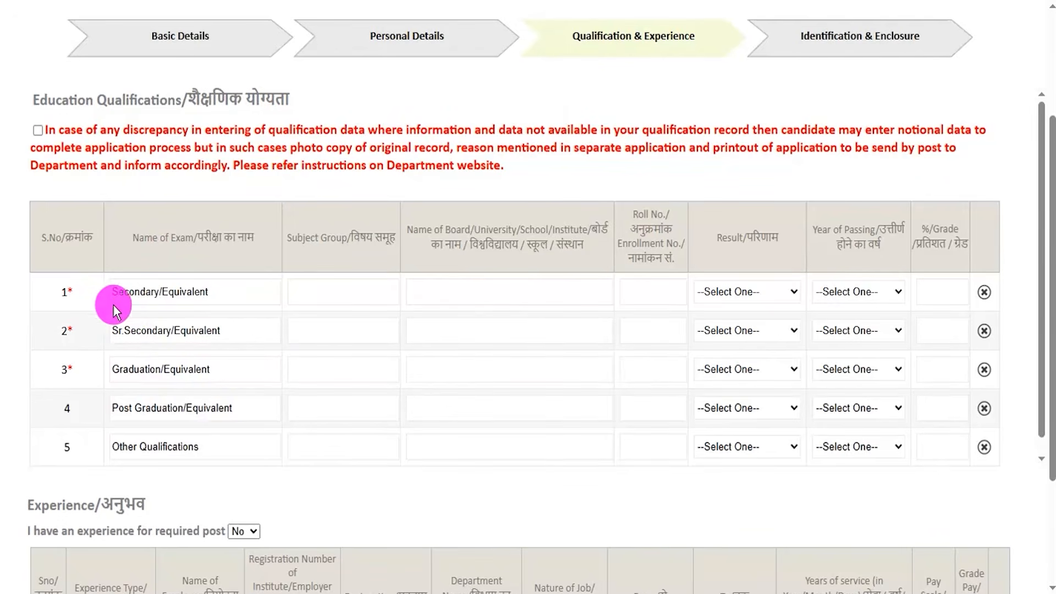
pyautogui.moveTo(118, 292); pyautogui.dragTo(171, 290)
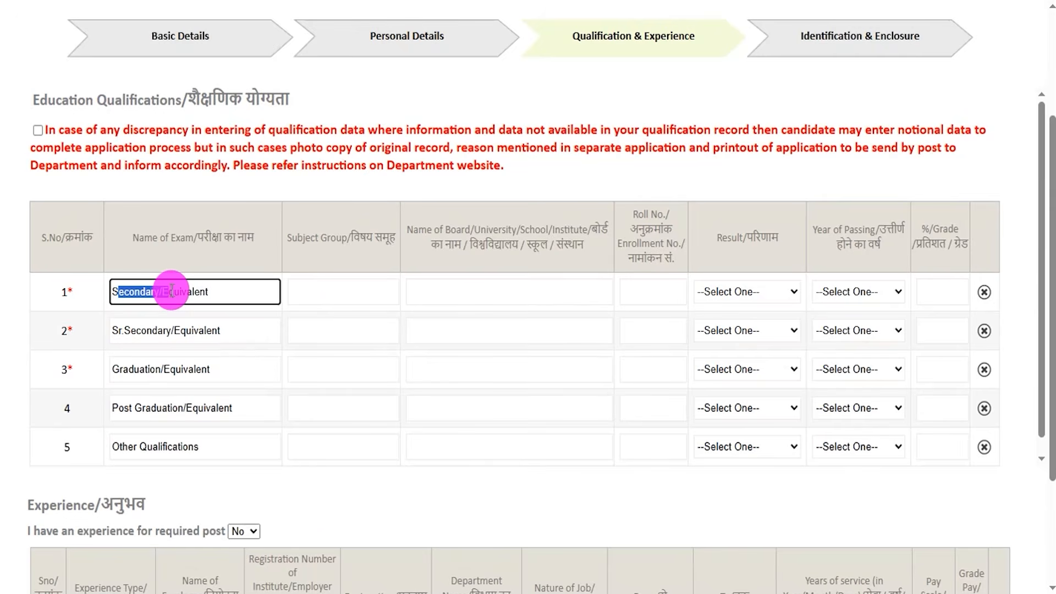
pyautogui.click(325, 297)
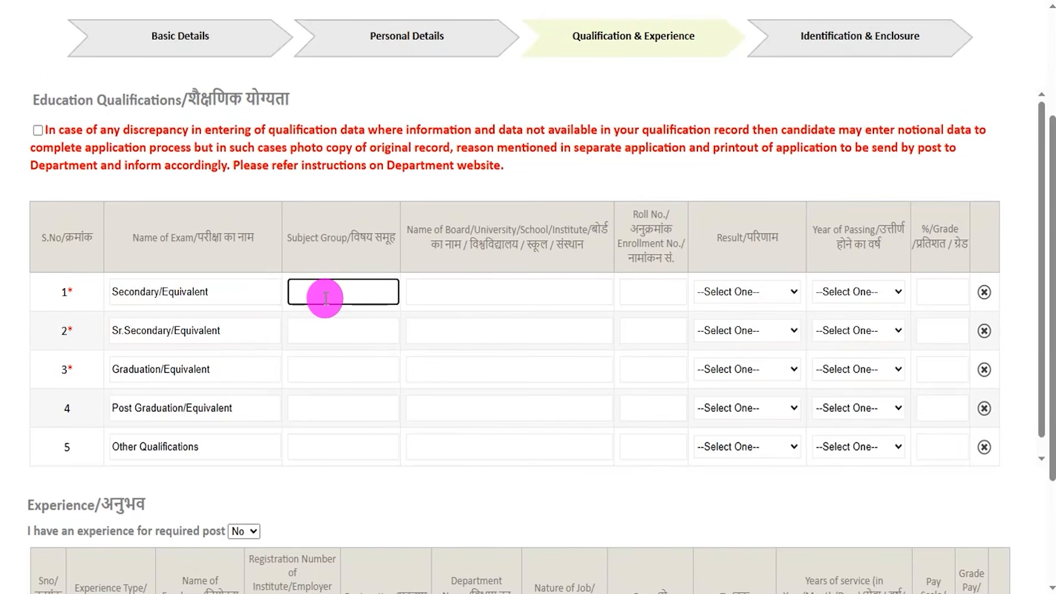
pyautogui.click(445, 2)
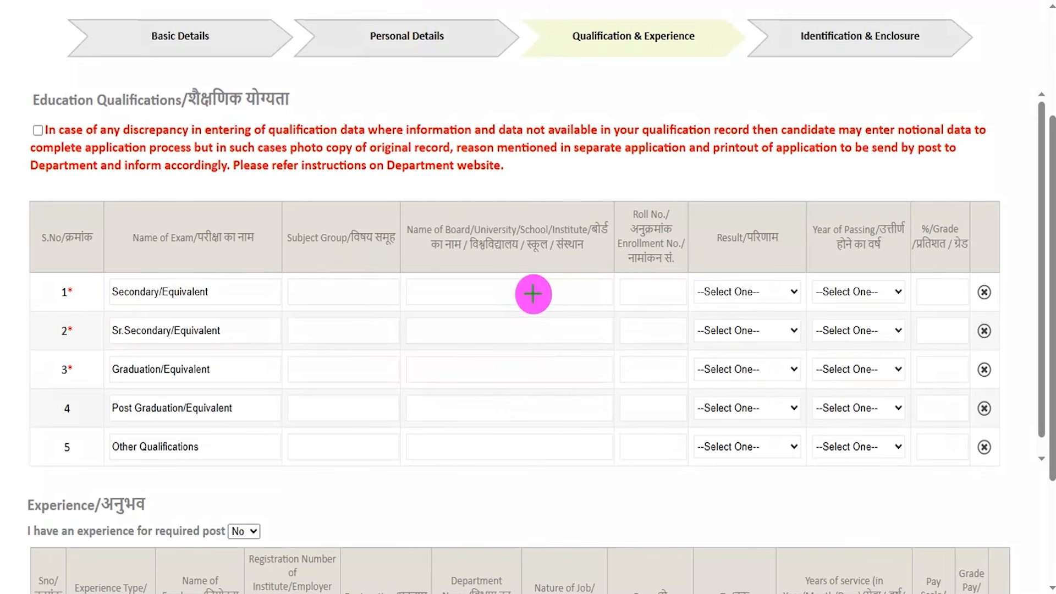
pyautogui.moveTo(533, 294); pyautogui.dragTo(563, 271)
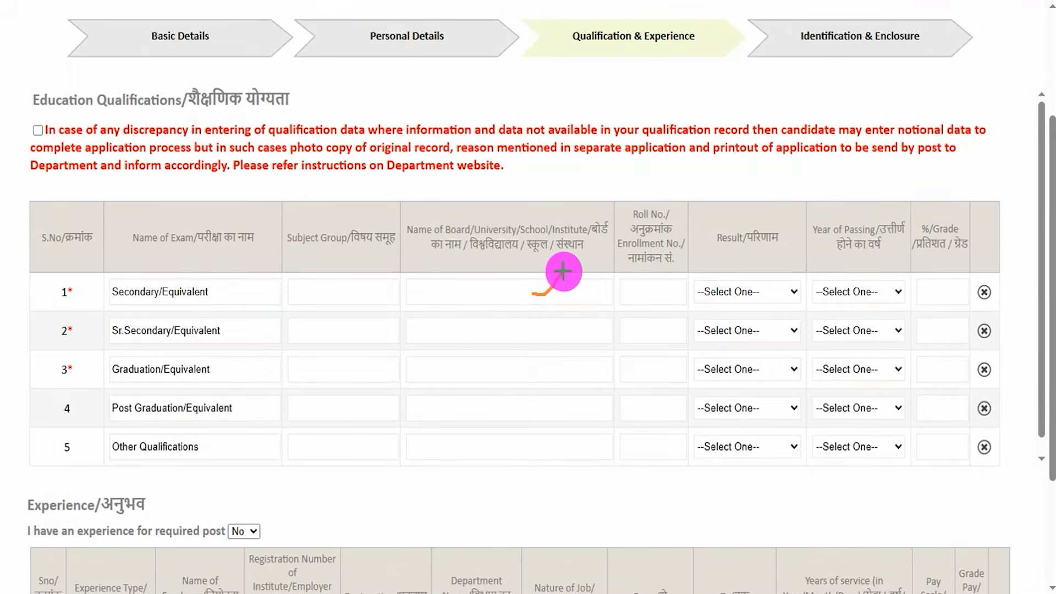
pyautogui.moveTo(647, 288); pyautogui.dragTo(680, 262)
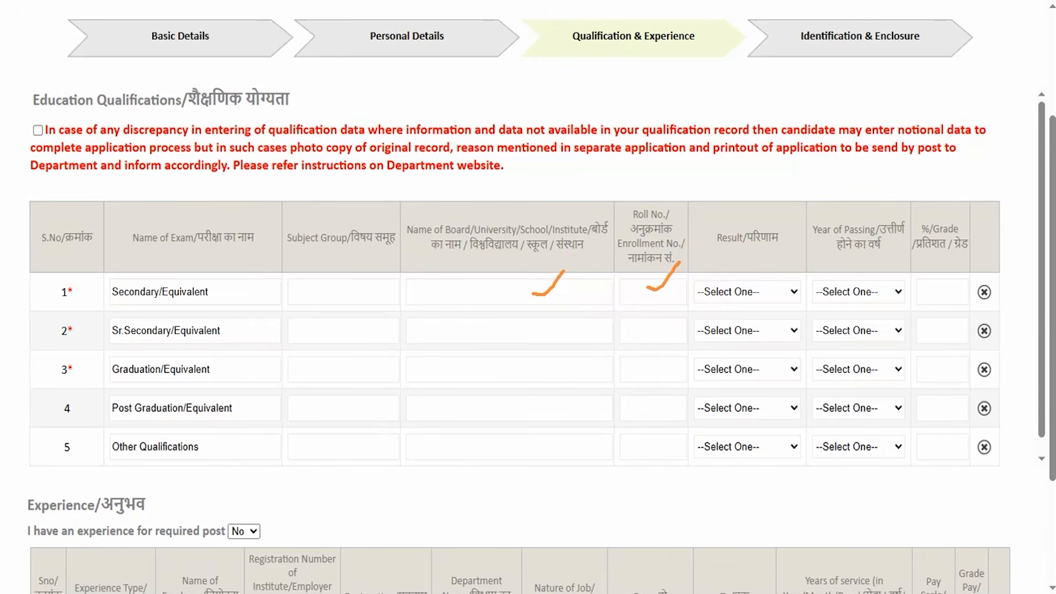
pyautogui.press('Escape')
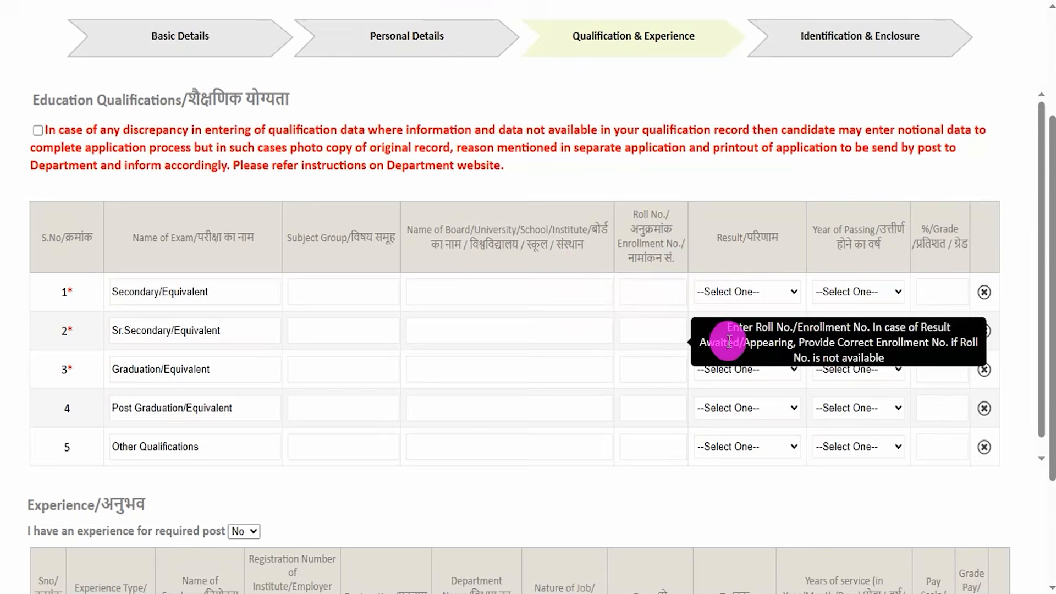
# Fill the Secondary/Equivalent row with result type Percentage, year of passing 2017 and a percentage of 90.00.
pyautogui.click(743, 292)
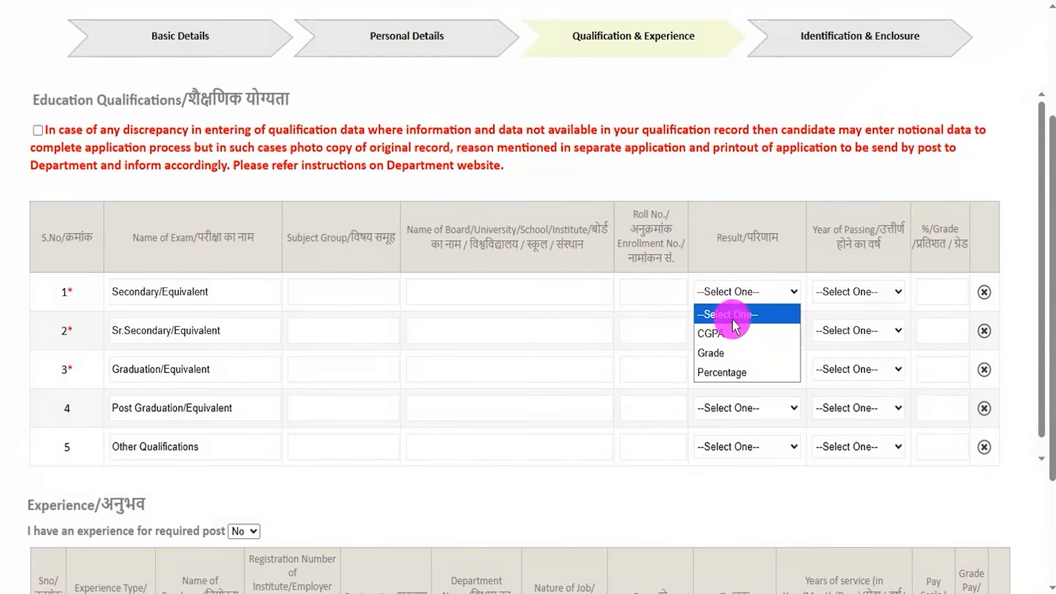
pyautogui.click(721, 374)
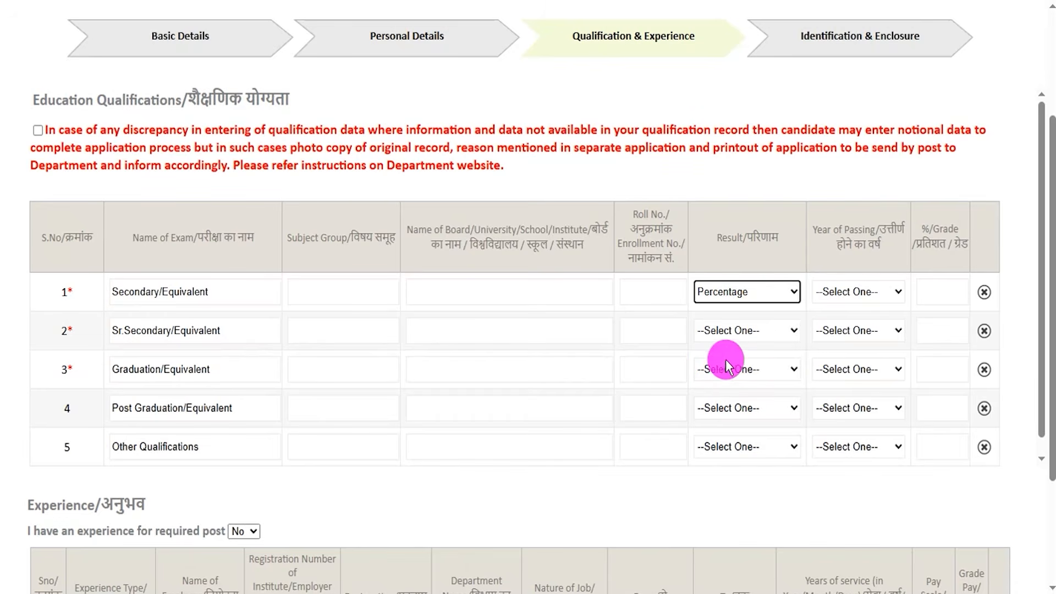
pyautogui.click(858, 295)
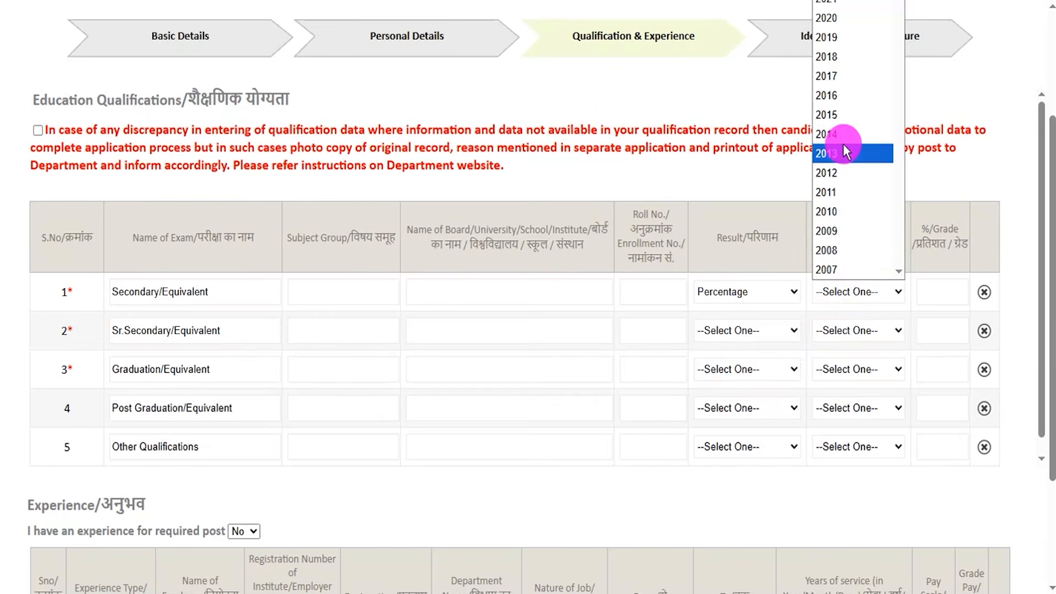
pyautogui.click(839, 77)
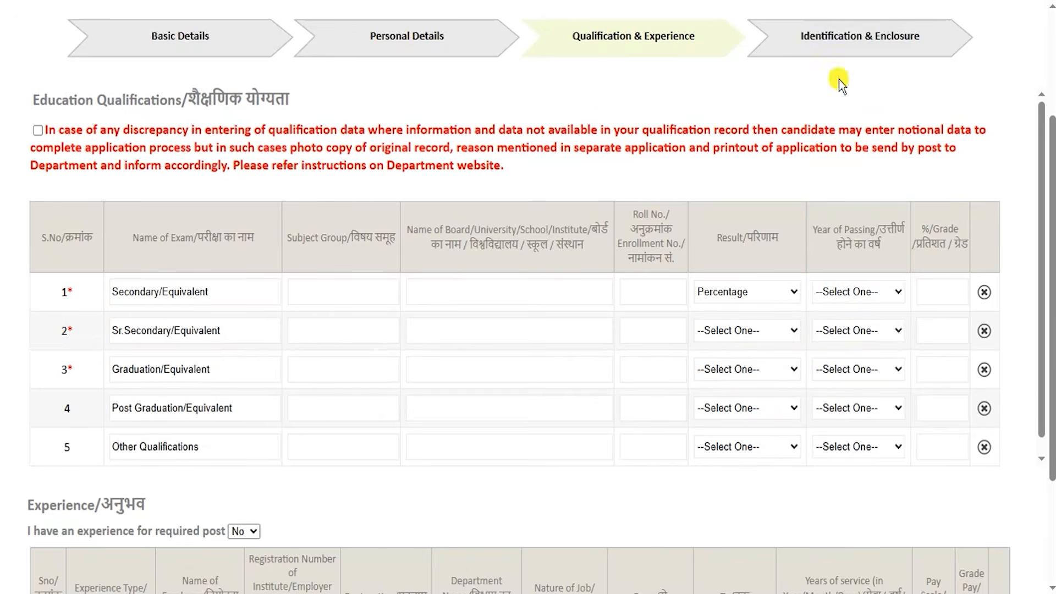
pyautogui.click(926, 294)
pyautogui.write('90.00')
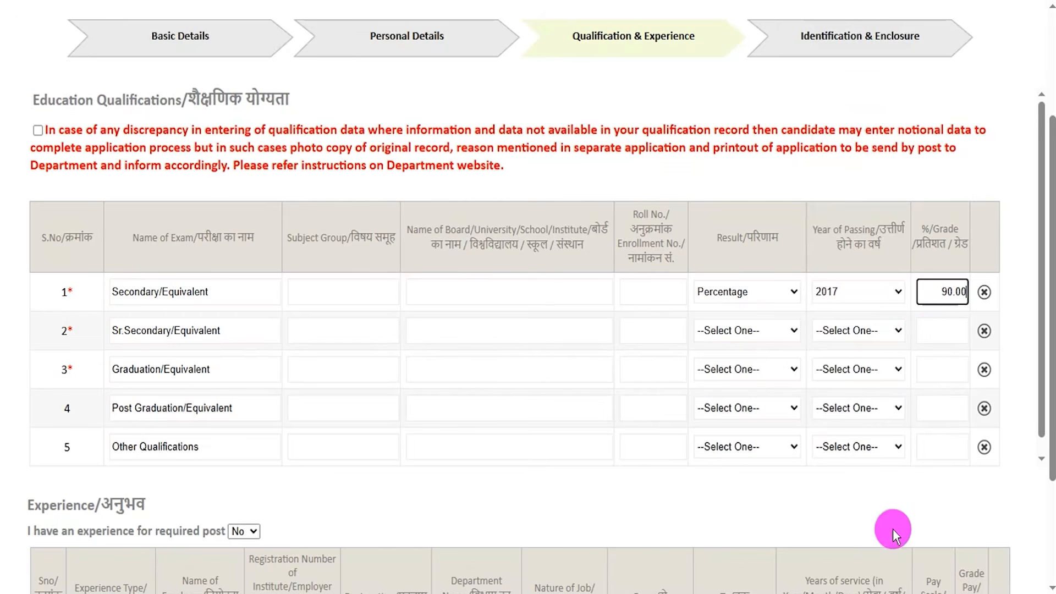
pyautogui.click(936, 509)
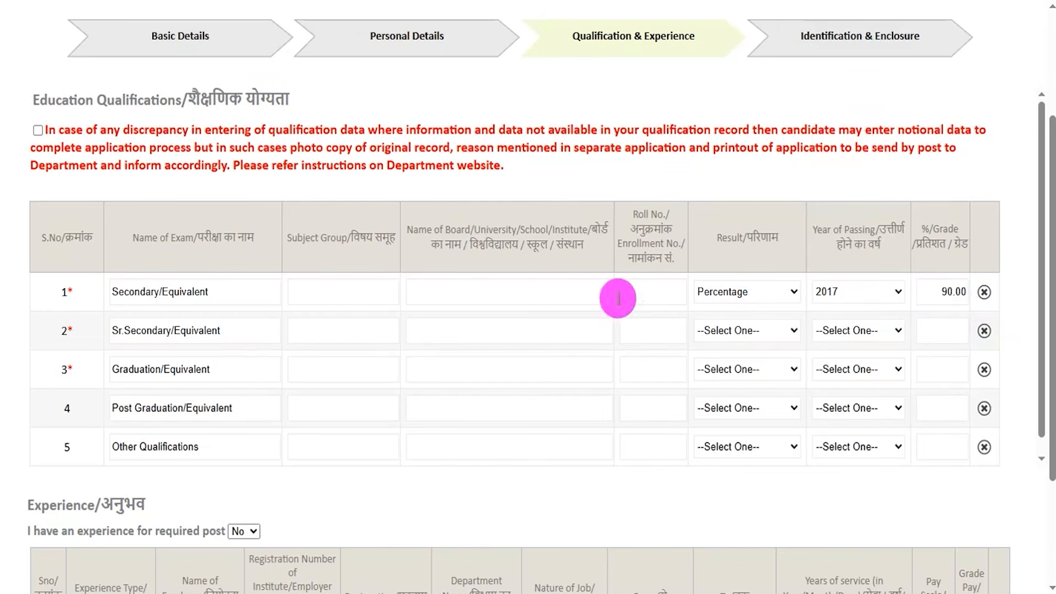
# Enter CBSE as the board name for the Sr.Secondary/Equivalent qualification.
pyautogui.moveTo(112, 330); pyautogui.dragTo(348, 332)
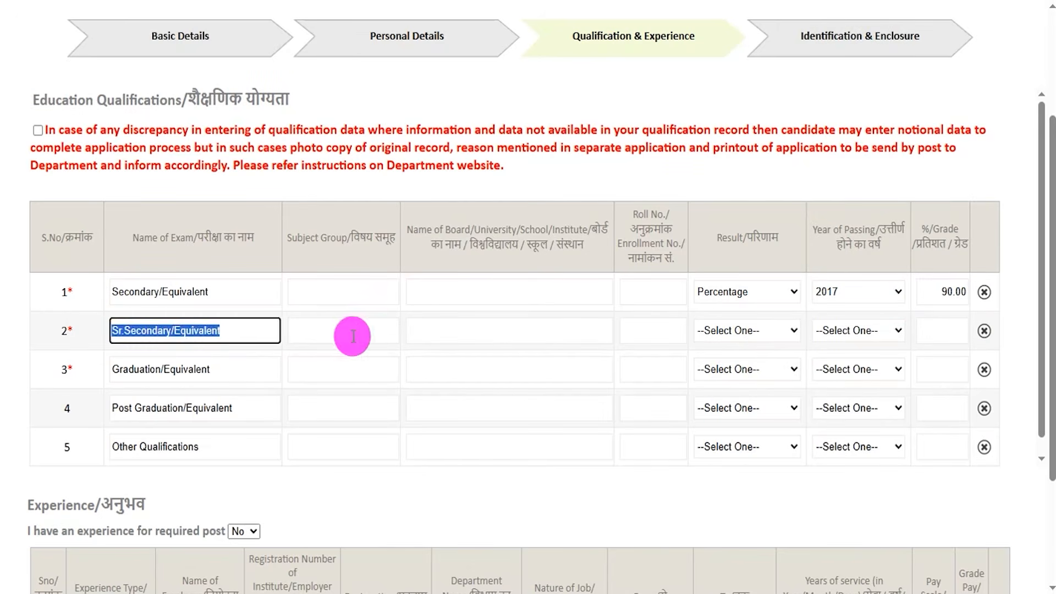
pyautogui.click(348, 332)
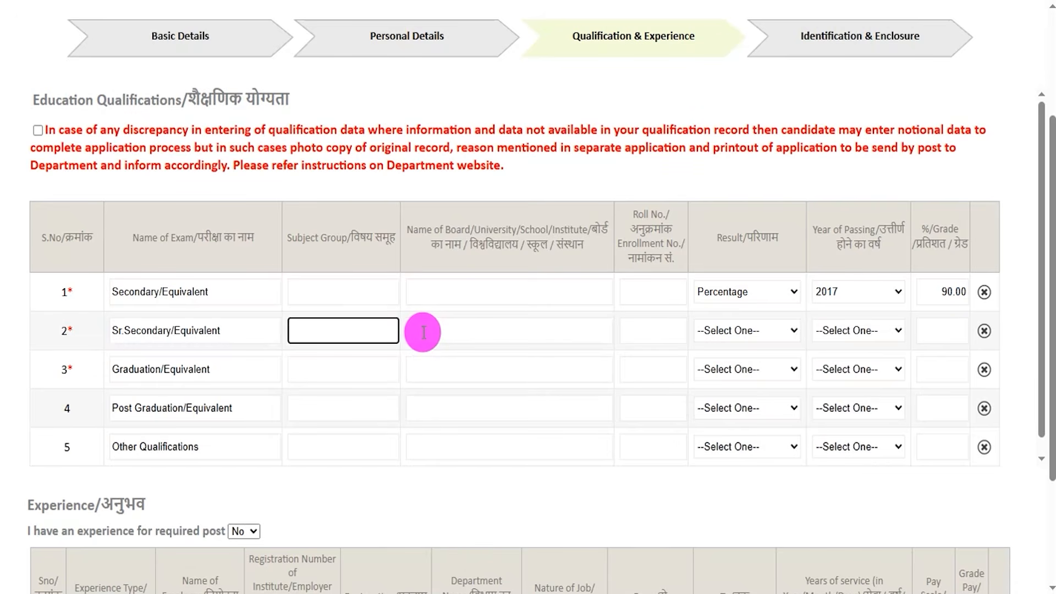
pyautogui.click(461, 331)
pyautogui.click(462, 331)
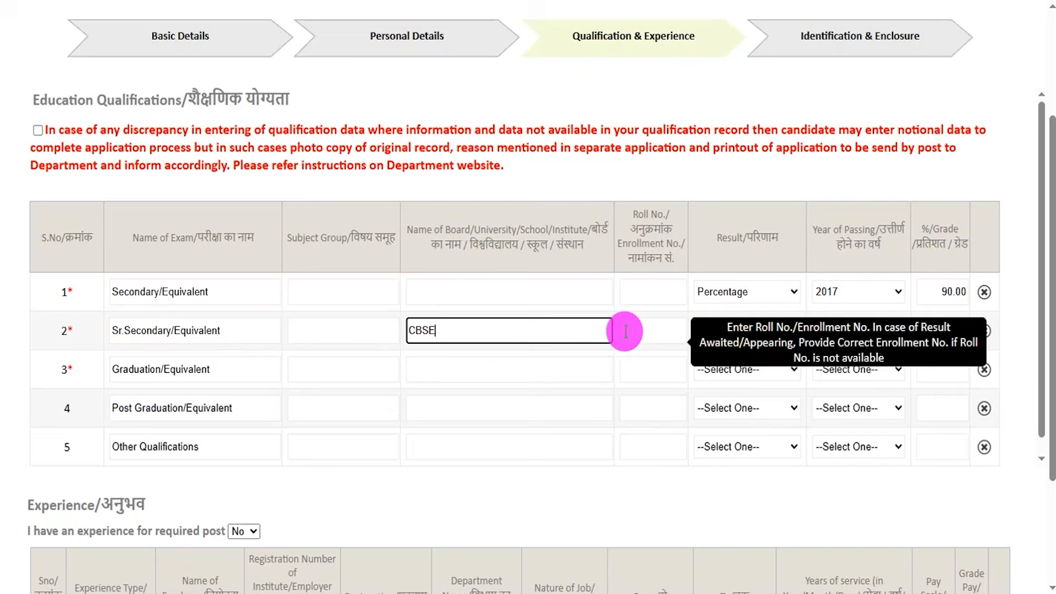
pyautogui.click(650, 336)
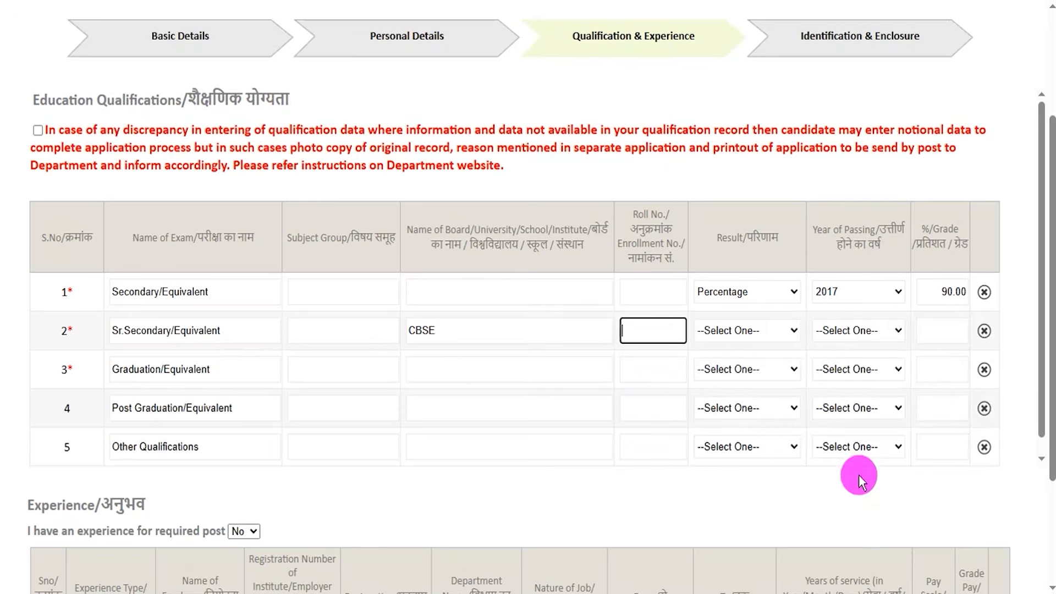
# Set the Sr.Secondary/Equivalent result type to Percentage, year of passing to 2019 and percentage to 85.00.
pyautogui.click(732, 334)
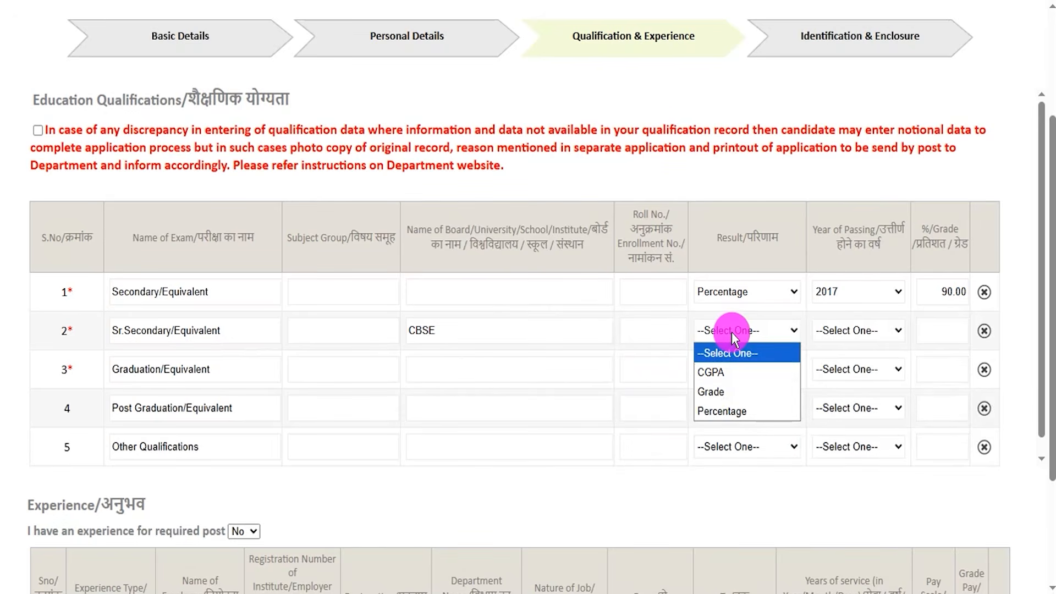
pyautogui.click(726, 414)
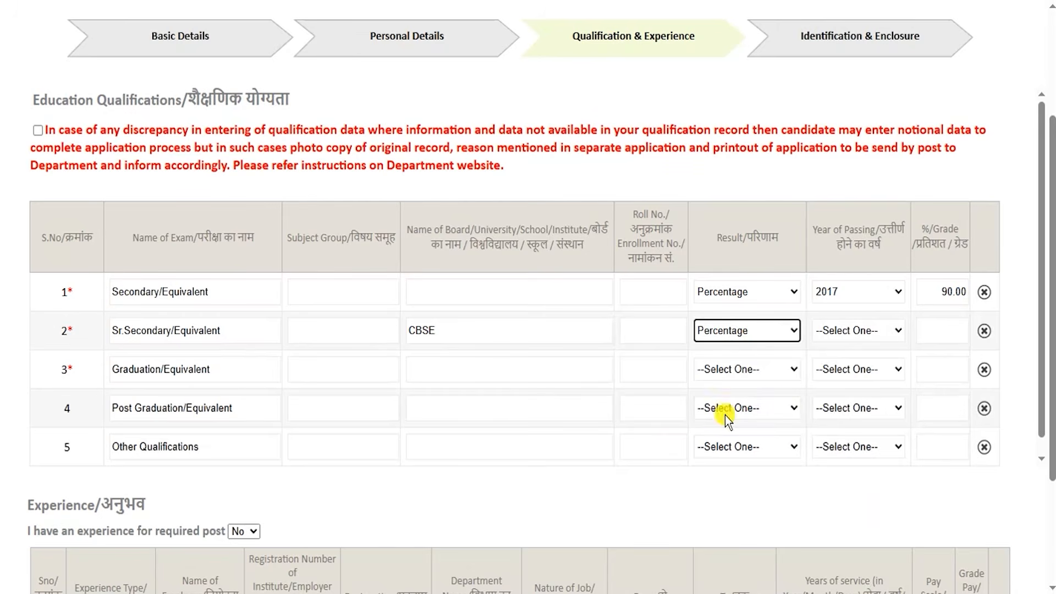
pyautogui.click(853, 332)
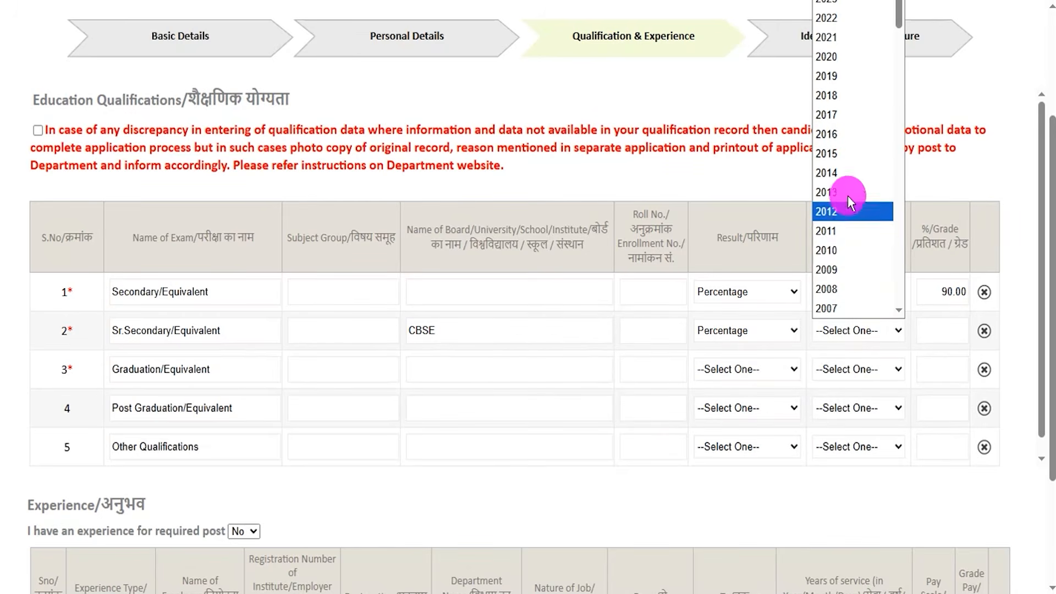
pyautogui.click(835, 76)
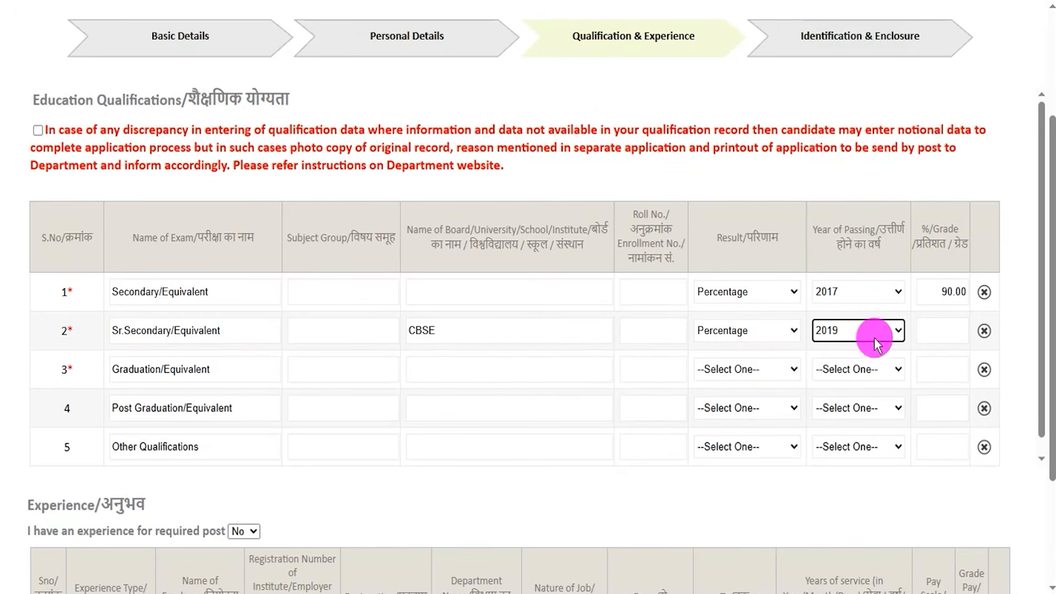
pyautogui.click(936, 335)
pyautogui.write('85.00')
# Fill the Graduation/Equivalent row with result type Percentage, year of passing 2024 and a percentage of 80.00.
pyautogui.click(266, 380)
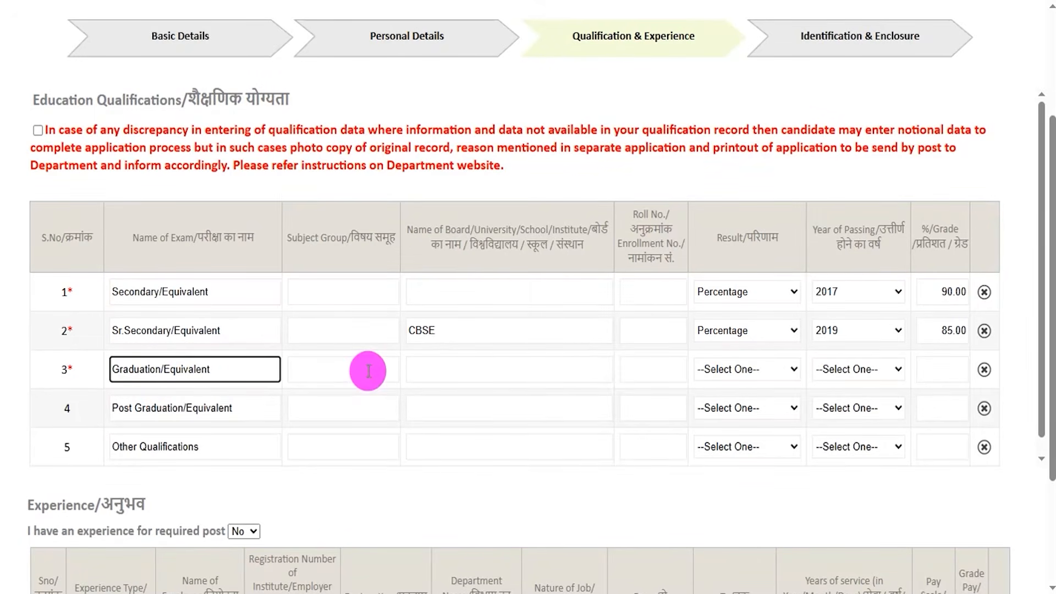
pyautogui.click(368, 370)
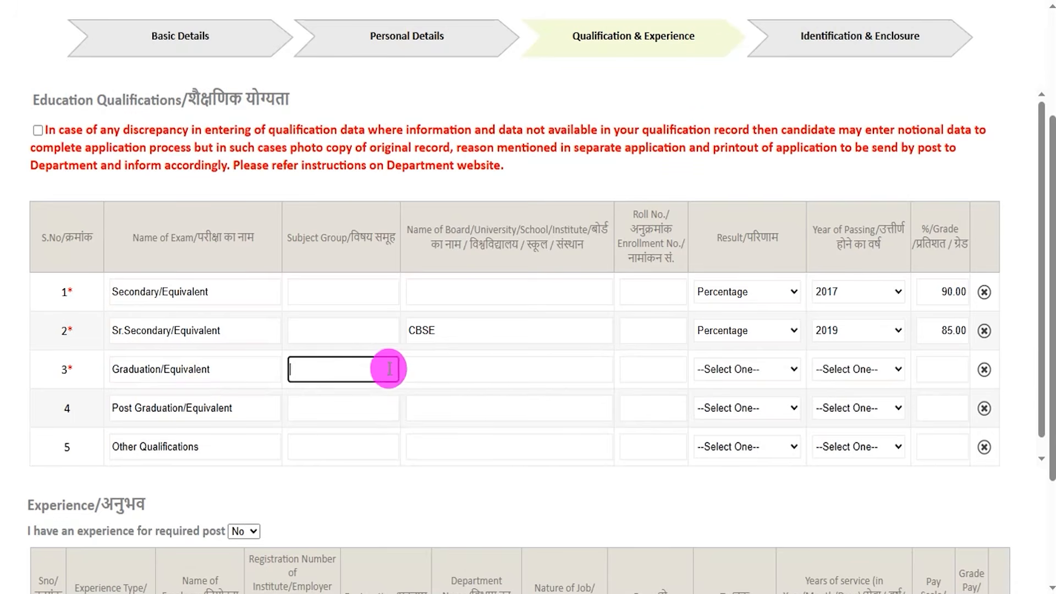
pyautogui.click(467, 366)
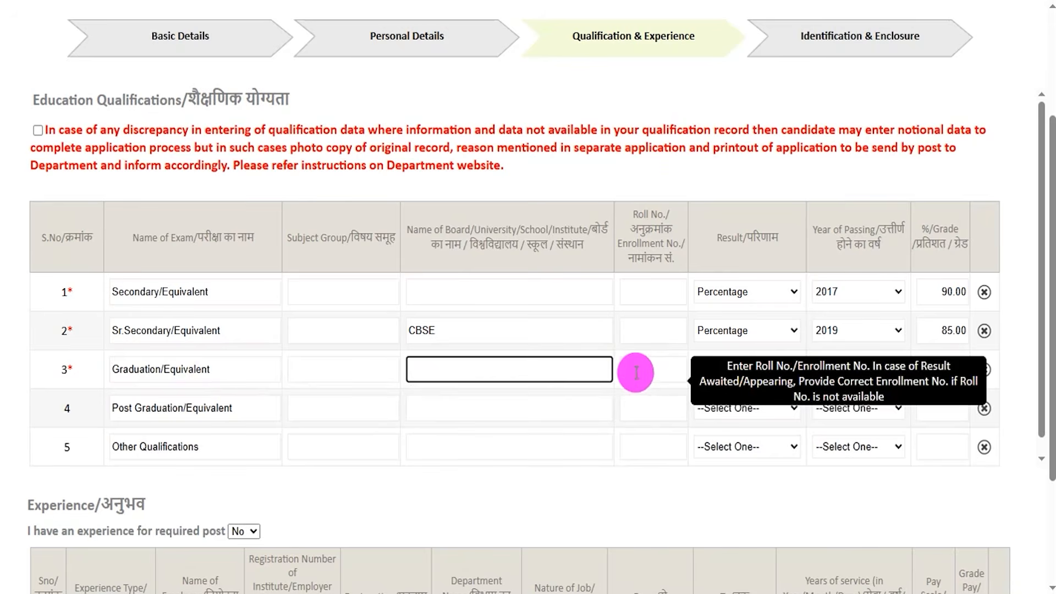
pyautogui.click(668, 375)
pyautogui.click(739, 372)
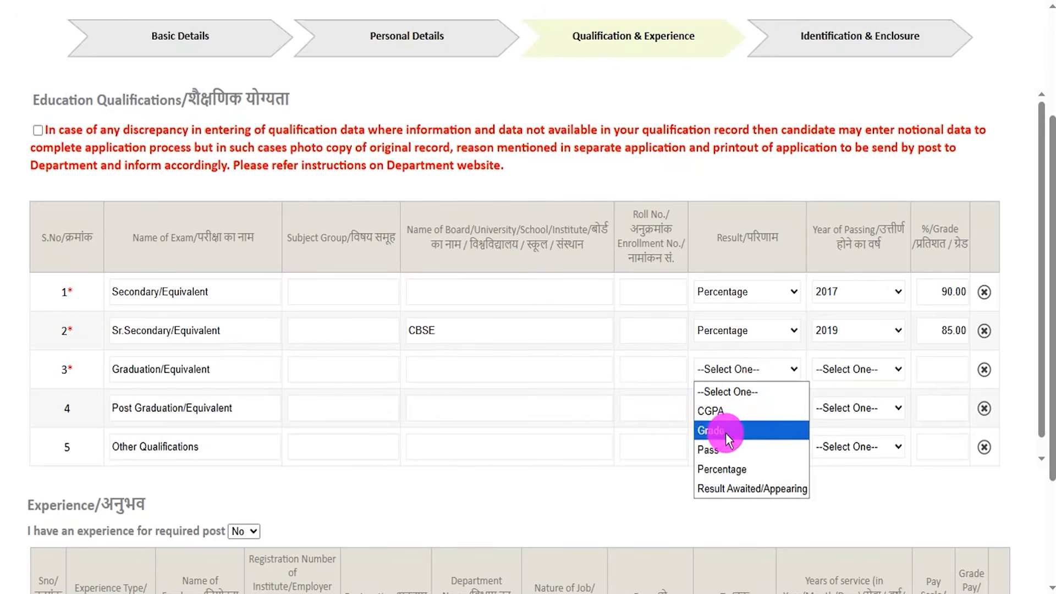
pyautogui.click(725, 472)
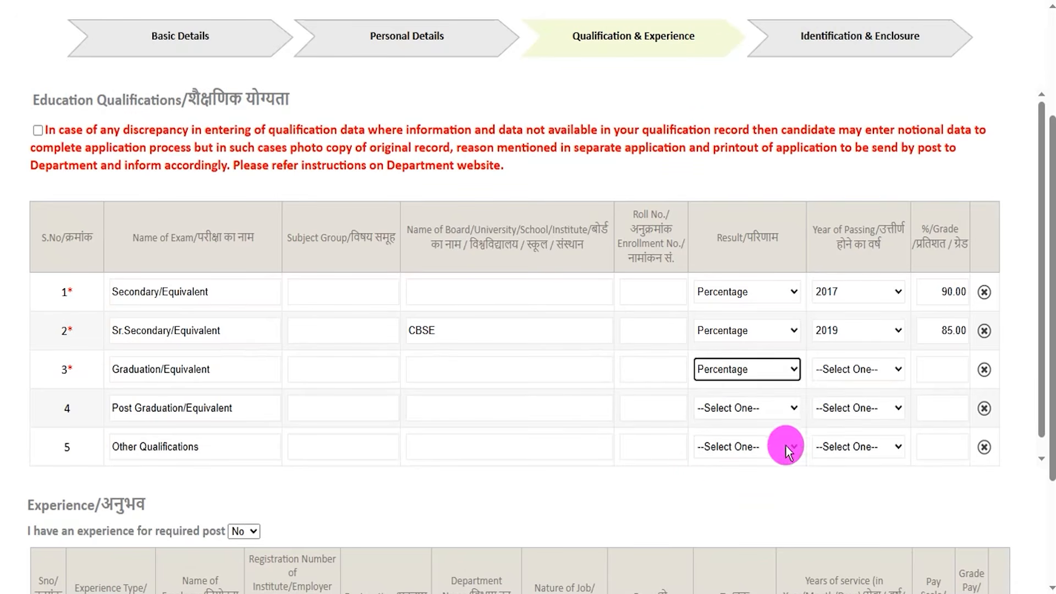
pyautogui.click(837, 371)
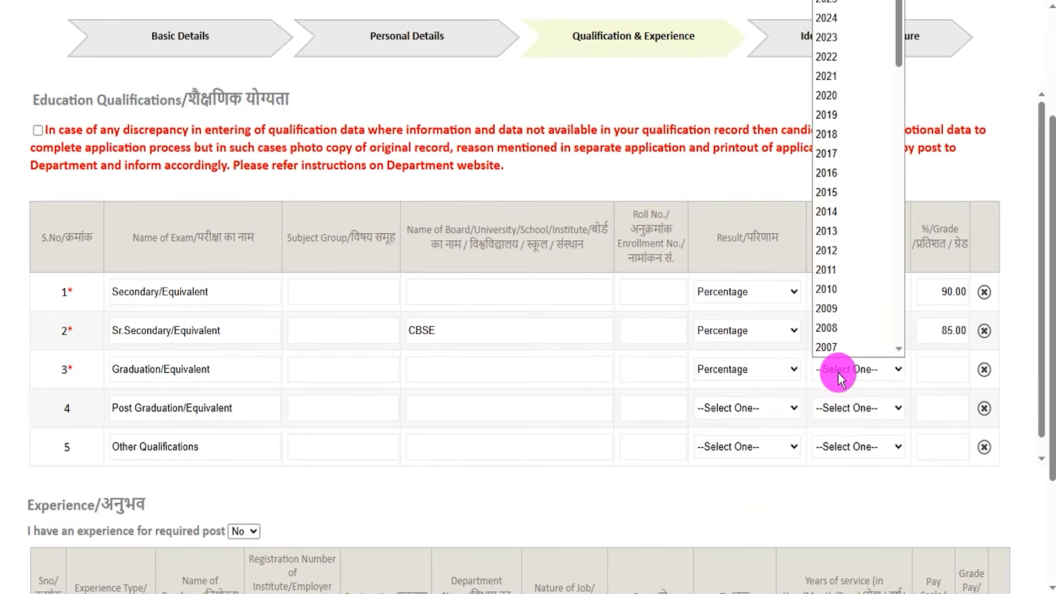
pyautogui.click(852, 18)
pyautogui.click(941, 367)
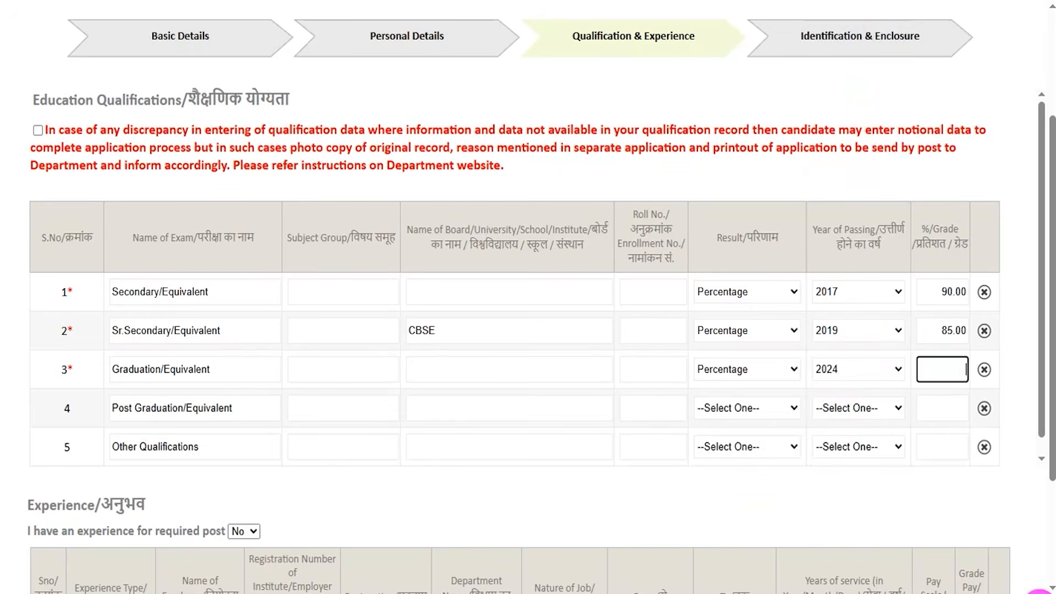
pyautogui.write('80.00')
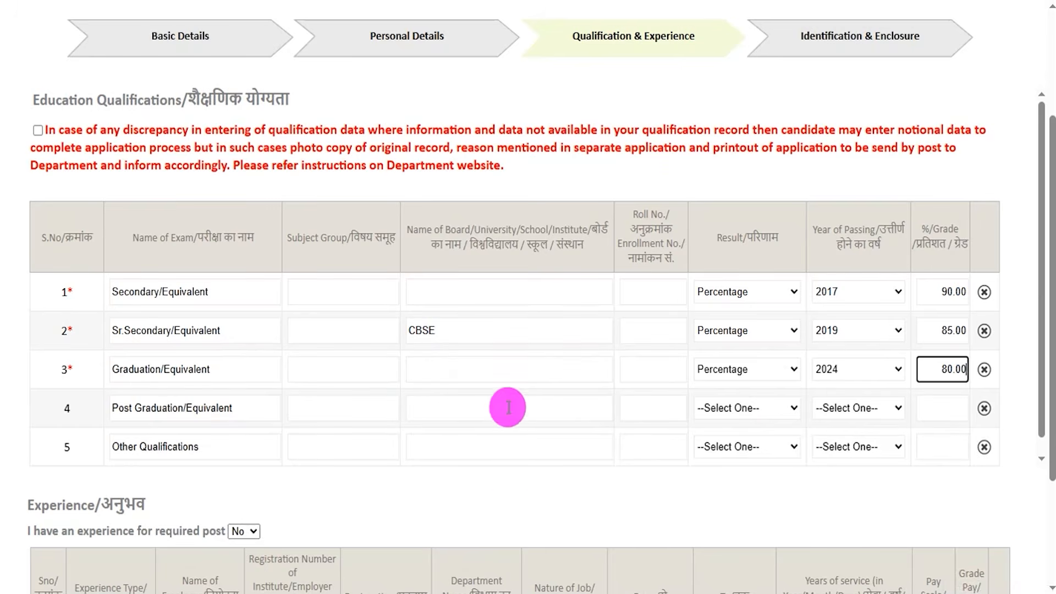
# Set "I have an experience for required post" to Yes in the Experience section.
pyautogui.scroll(-3, 569, 504)
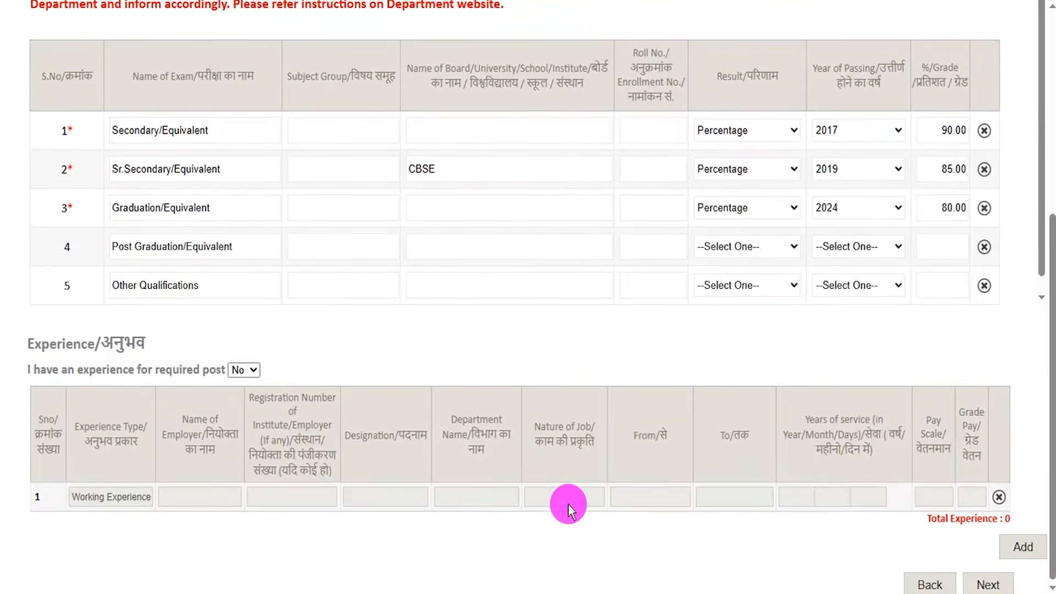
pyautogui.moveTo(50, 342); pyautogui.dragTo(122, 339)
pyautogui.click(254, 376)
pyautogui.click(237, 405)
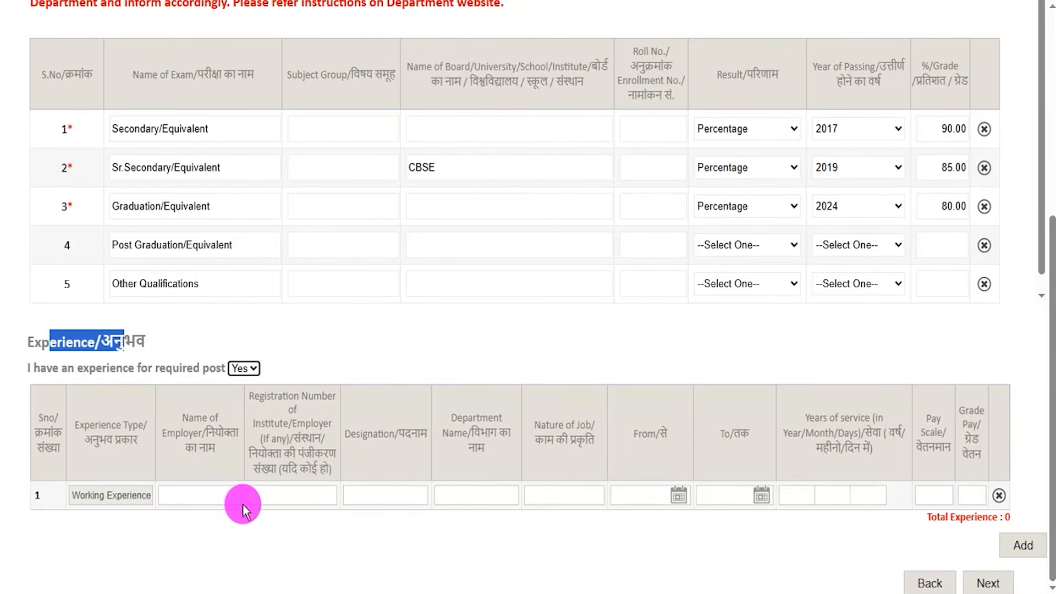
# Examine the Working Experience row's employer, registration number, designation, department, nature of job, From/To dates, years of service and pay scale fields.
pyautogui.click(189, 495)
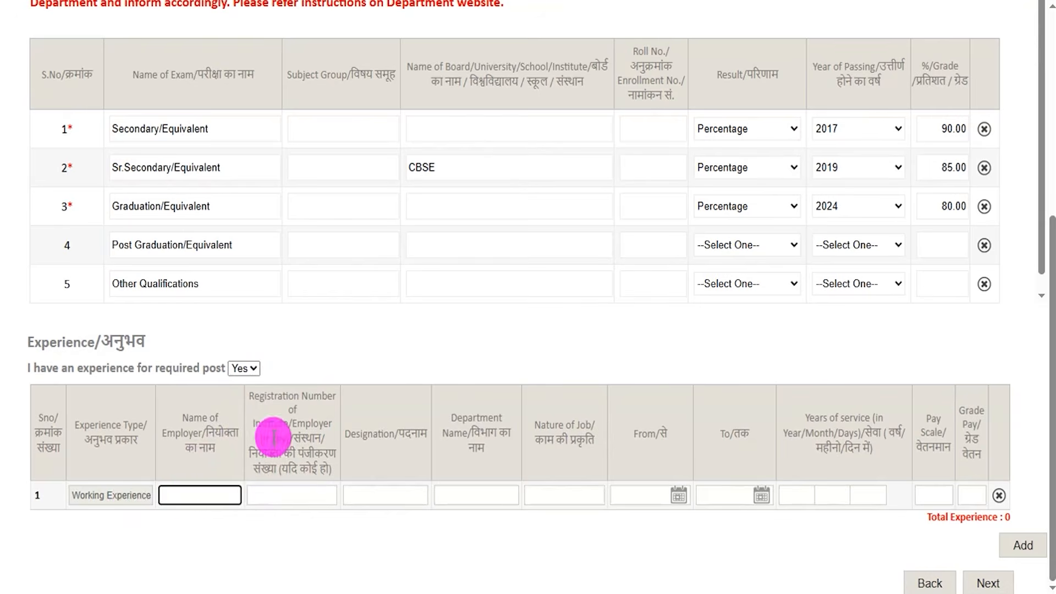
pyautogui.moveTo(266, 395); pyautogui.dragTo(302, 421)
pyautogui.click(396, 495)
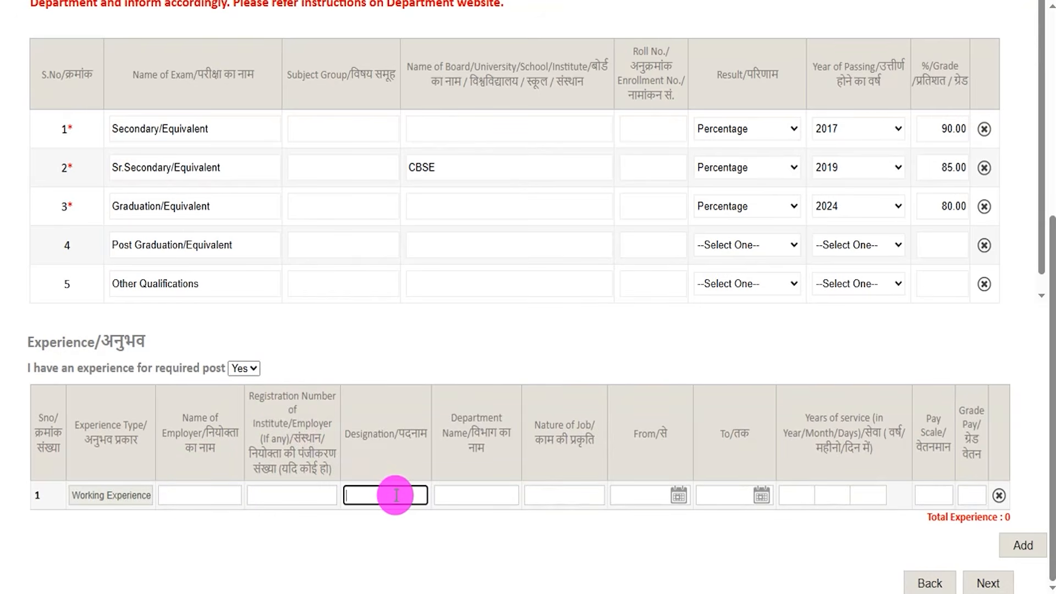
pyautogui.click(494, 495)
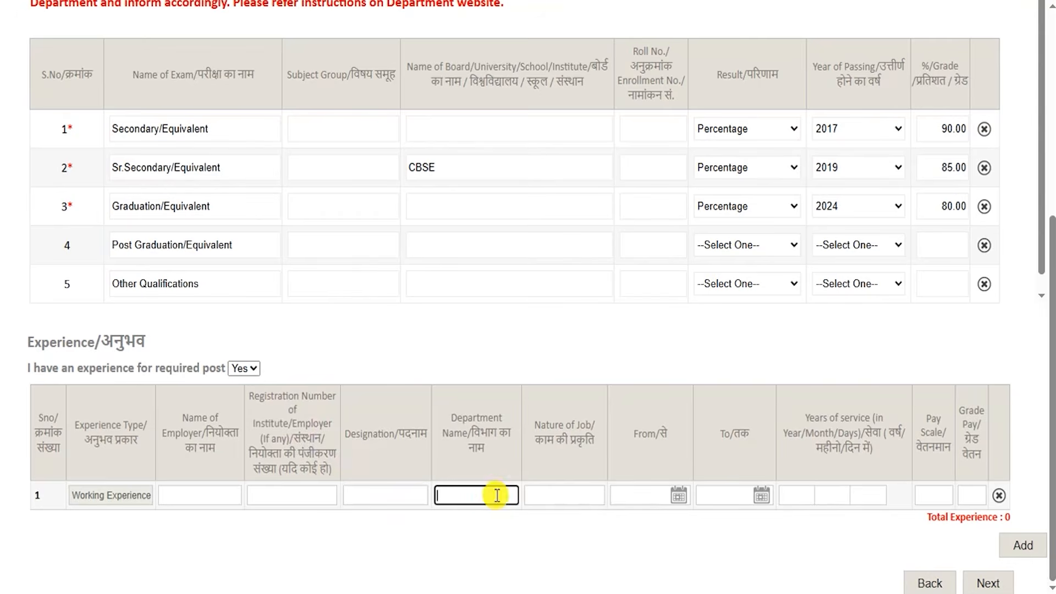
pyautogui.click(566, 494)
pyautogui.click(677, 495)
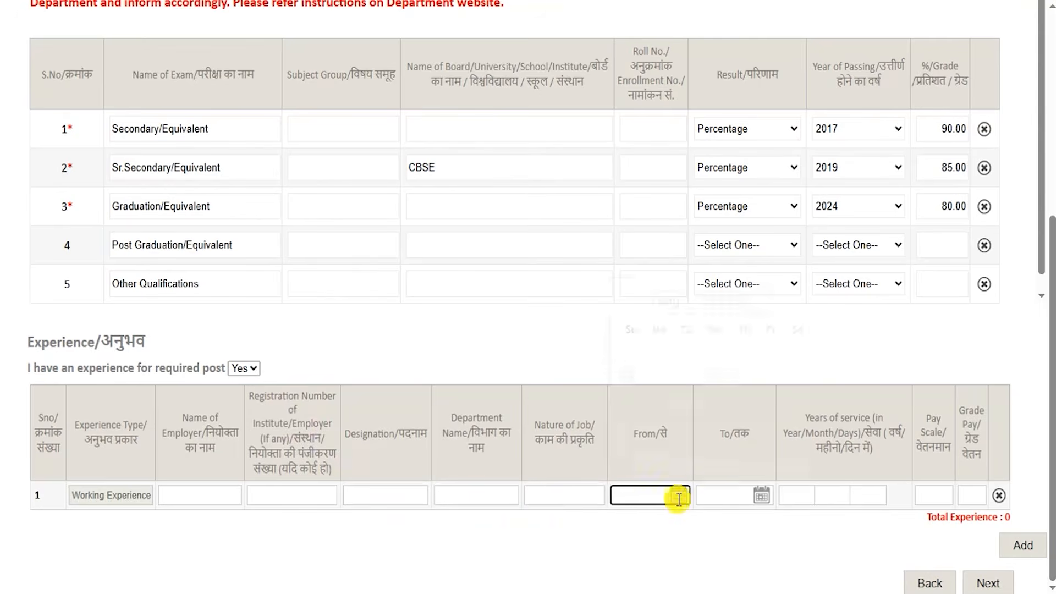
pyautogui.click(758, 495)
pyautogui.click(802, 523)
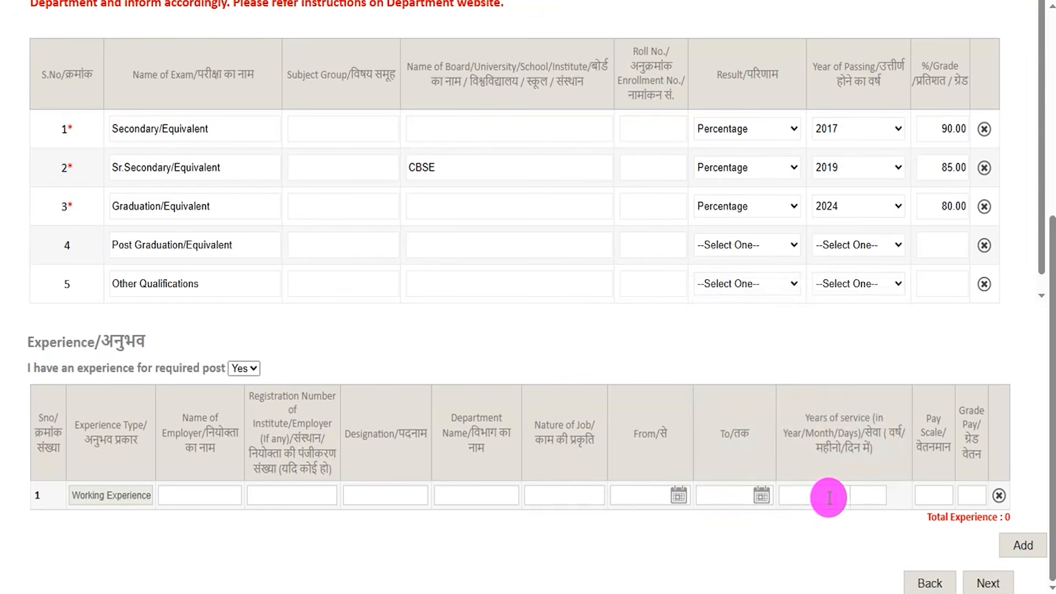
pyautogui.click(933, 493)
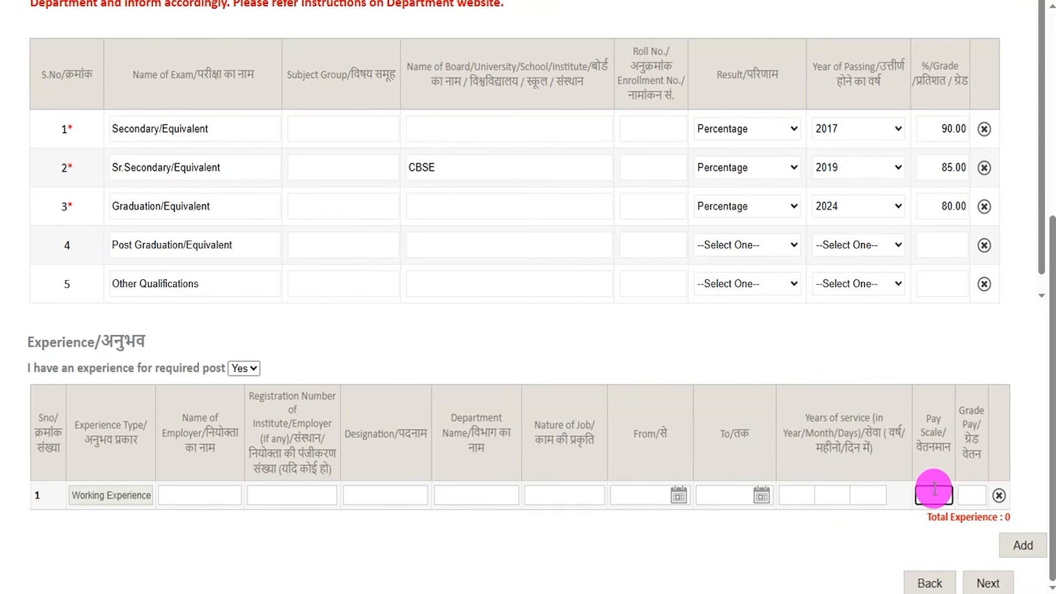
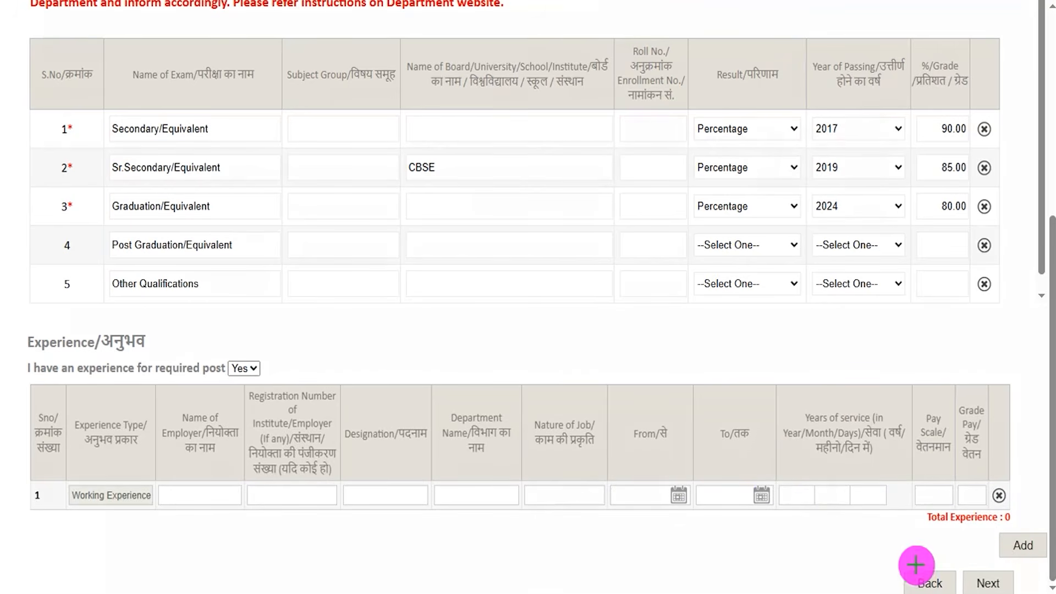
# Set the required-post experience to No, continue, accept both qualification and experience verifications in the Disclaimer, and send the OTP.
pyautogui.moveTo(838, 424); pyautogui.dragTo(946, 550)
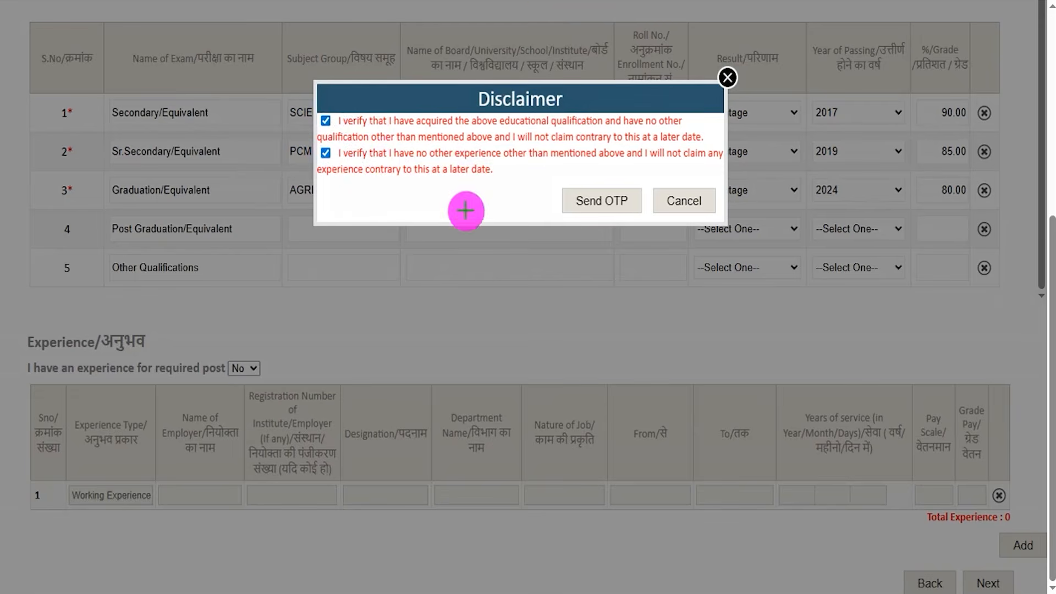
pyautogui.click(584, 203)
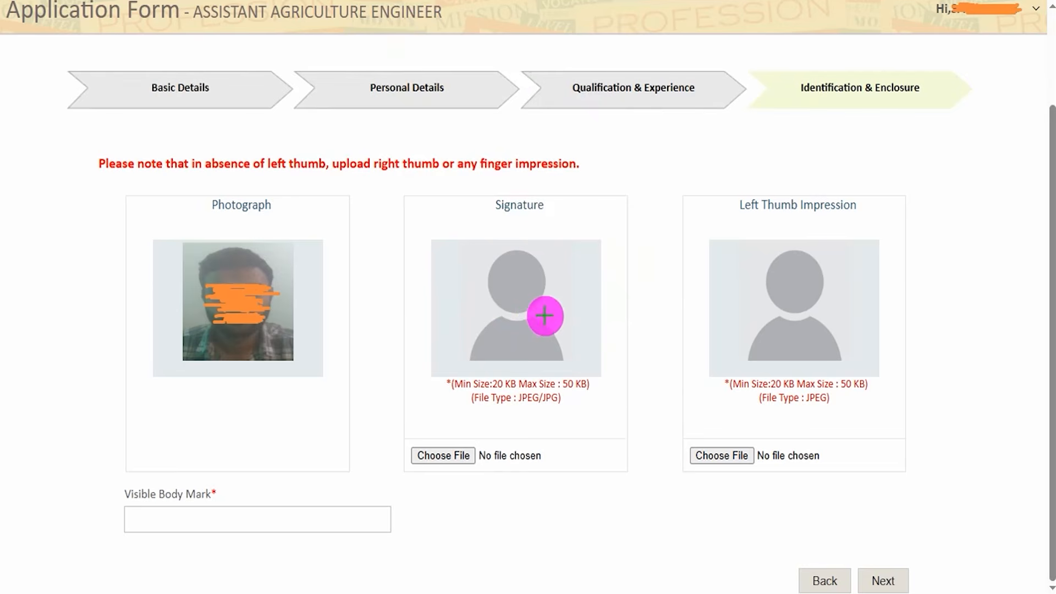
# Examine the Photograph, Signature and Left Thumb Impression sections with their required file sizes and file types.
pyautogui.moveTo(605, 231); pyautogui.dragTo(636, 193)
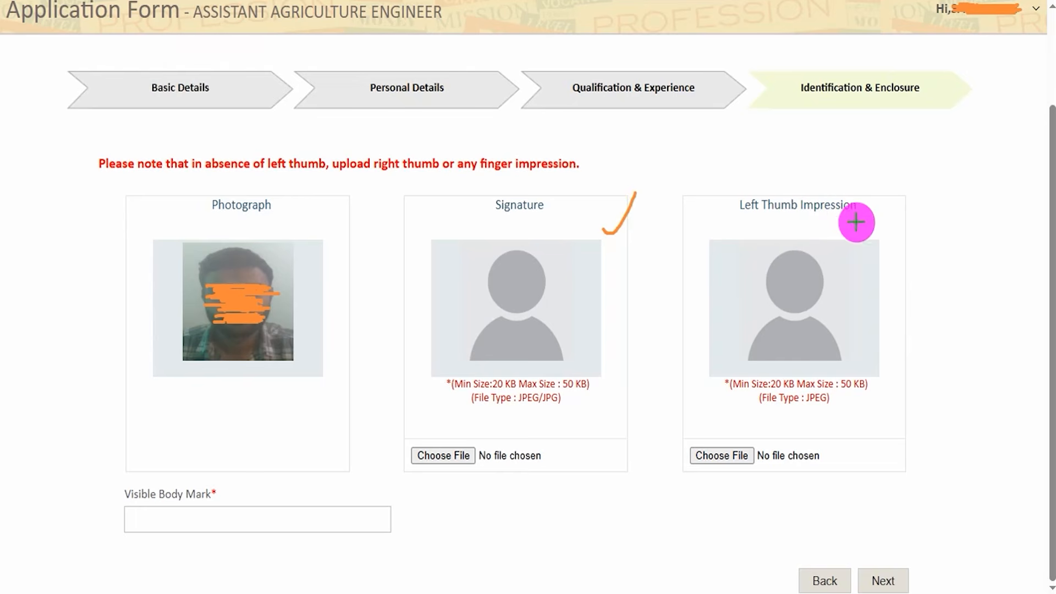
pyautogui.moveTo(867, 212); pyautogui.dragTo(902, 180)
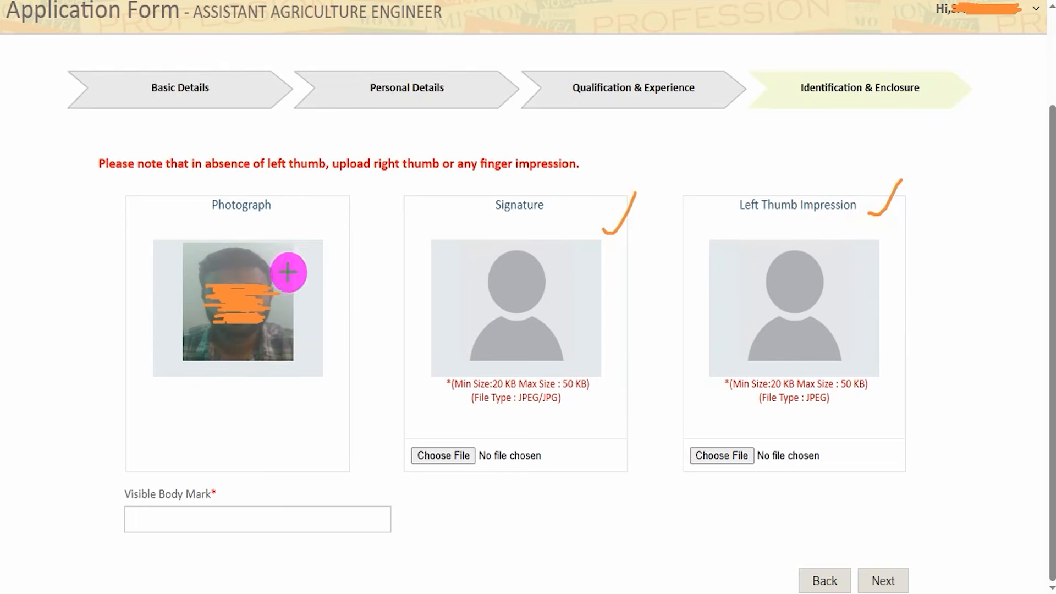
pyautogui.moveTo(287, 272); pyautogui.dragTo(327, 230)
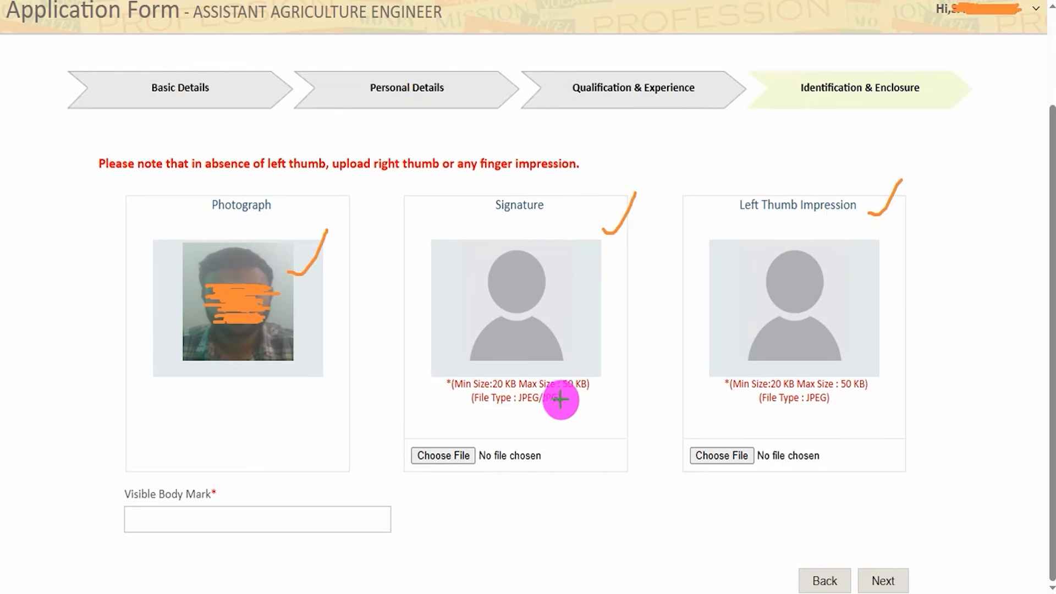
pyautogui.moveTo(596, 394); pyautogui.dragTo(609, 376)
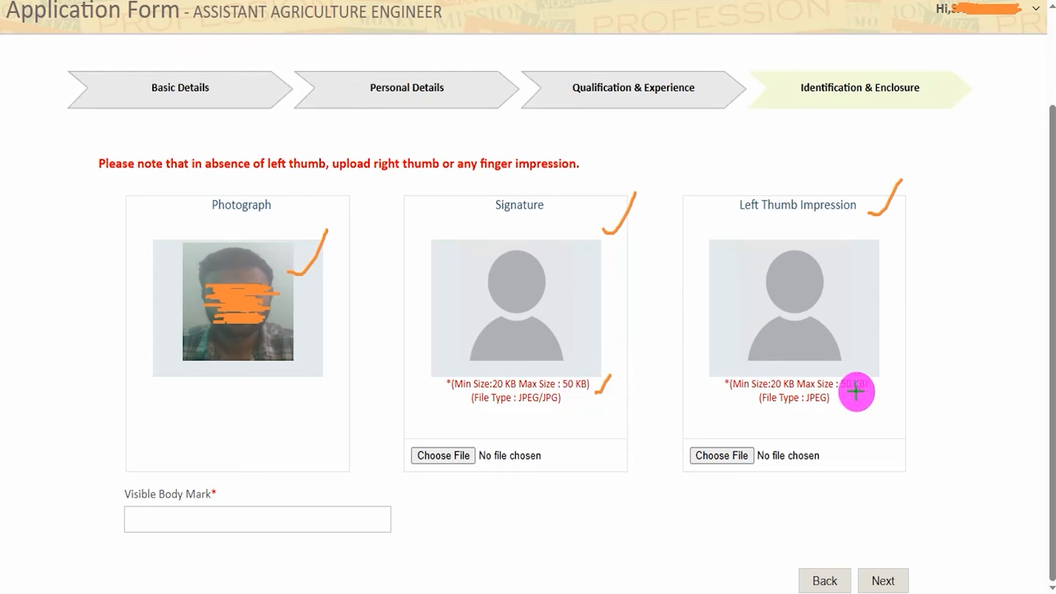
pyautogui.moveTo(876, 389); pyautogui.dragTo(900, 374)
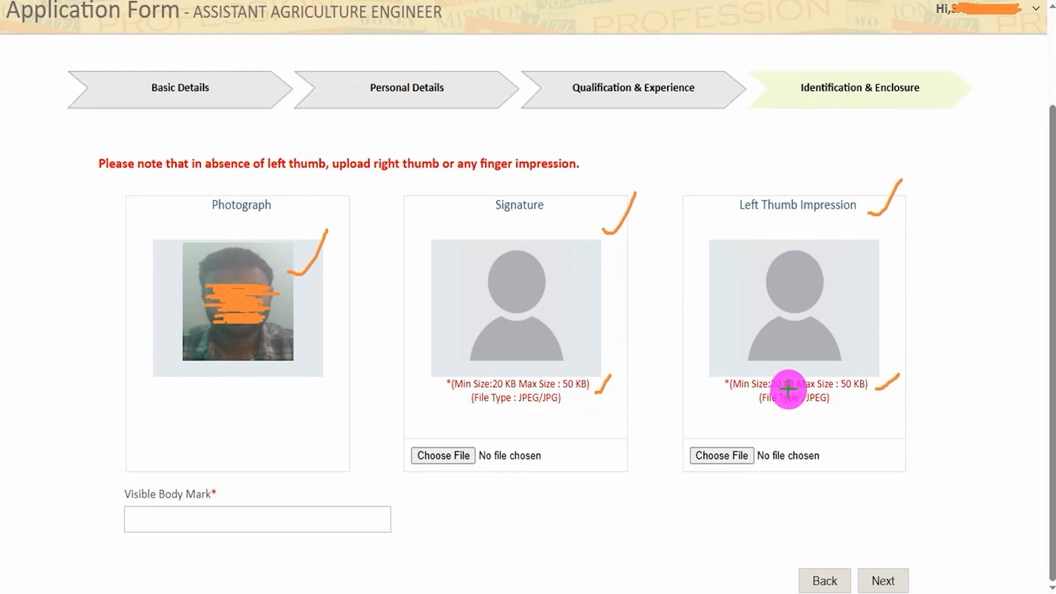
pyautogui.moveTo(519, 406); pyautogui.dragTo(556, 405)
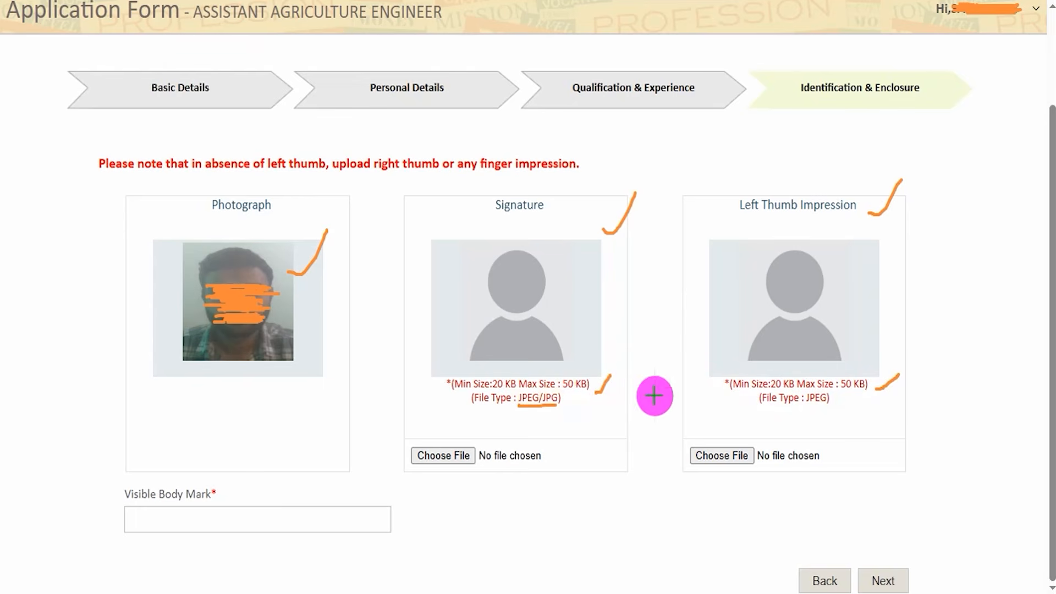
pyautogui.moveTo(785, 409); pyautogui.dragTo(911, 409)
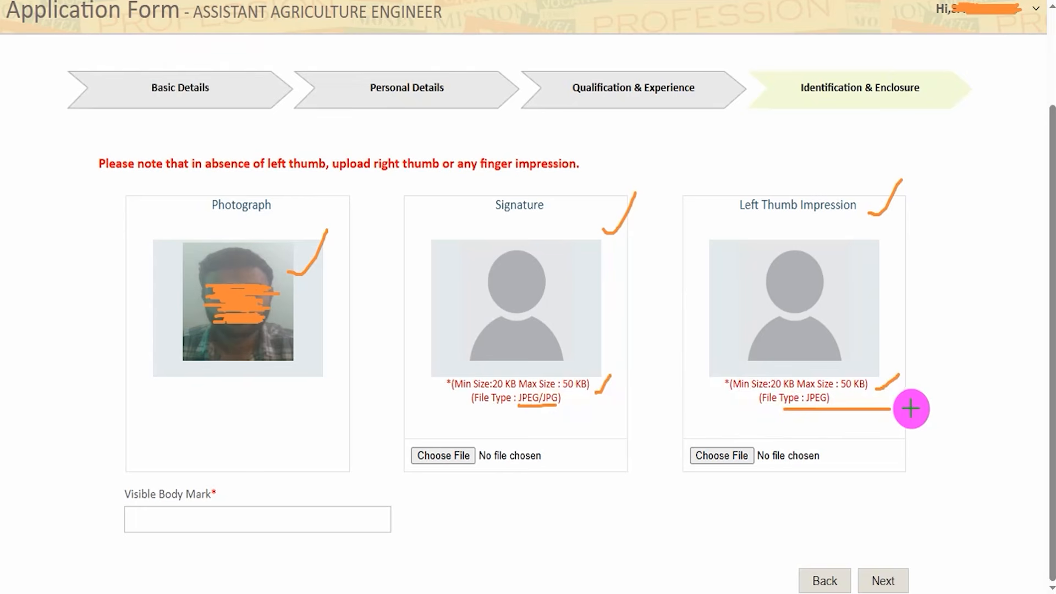
# Upload Sign 38 kb.jpg as the signature and jpeg.jpeg as the left thumb impression.
pyautogui.moveTo(471, 455); pyautogui.dragTo(489, 438)
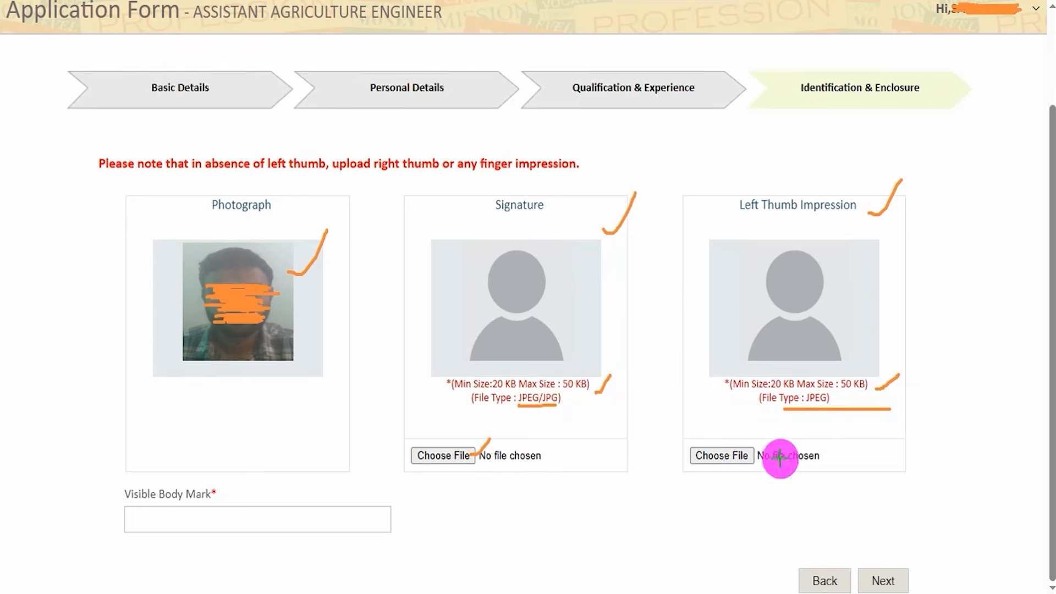
pyautogui.moveTo(746, 450); pyautogui.dragTo(759, 439)
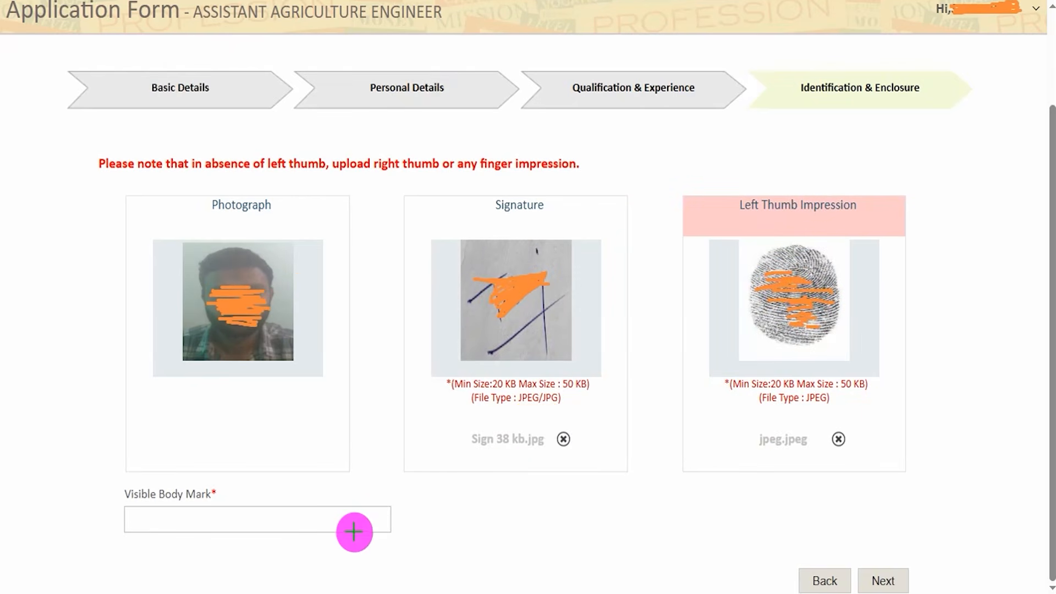
# Fill in the Visible Body Mark field and continue to the application preview.
pyautogui.moveTo(359, 517); pyautogui.dragTo(396, 480)
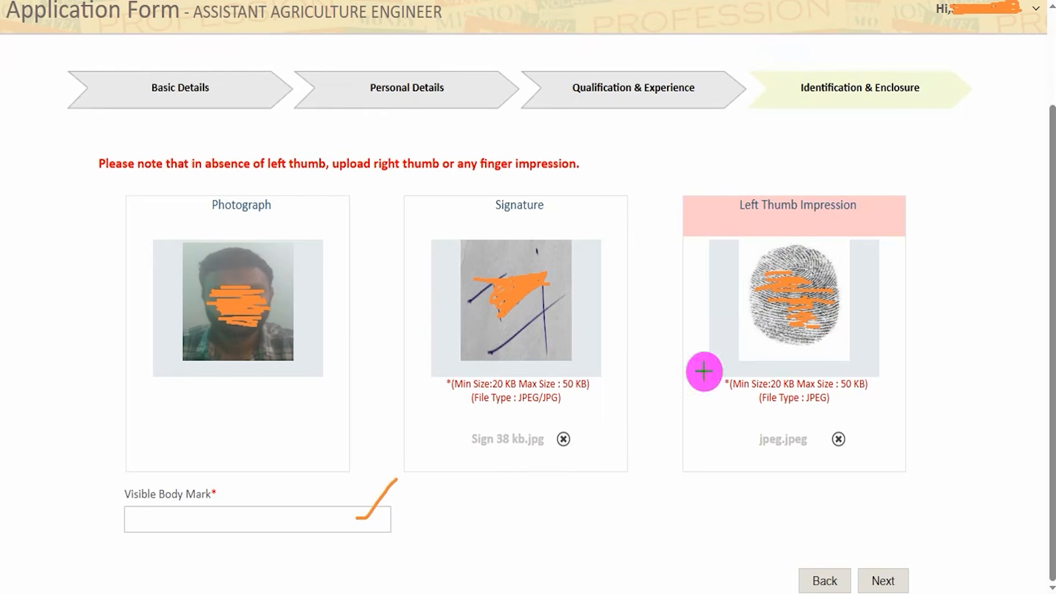
pyautogui.moveTo(976, 369); pyautogui.dragTo(896, 572)
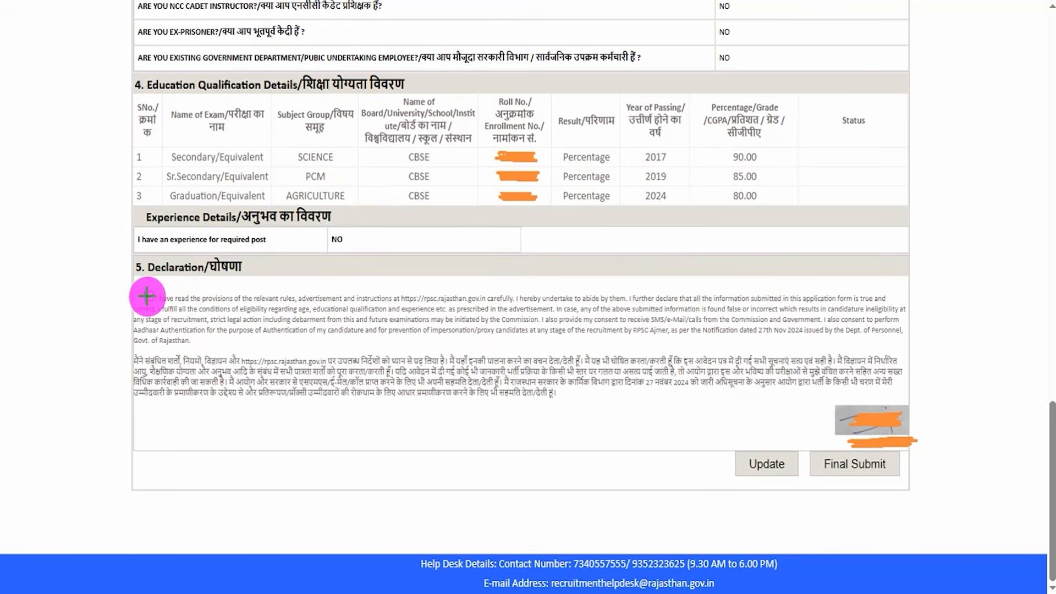
# Accept the declaration at the end of the application preview and start the final submission.
pyautogui.moveTo(146, 296); pyautogui.dragTo(181, 269)
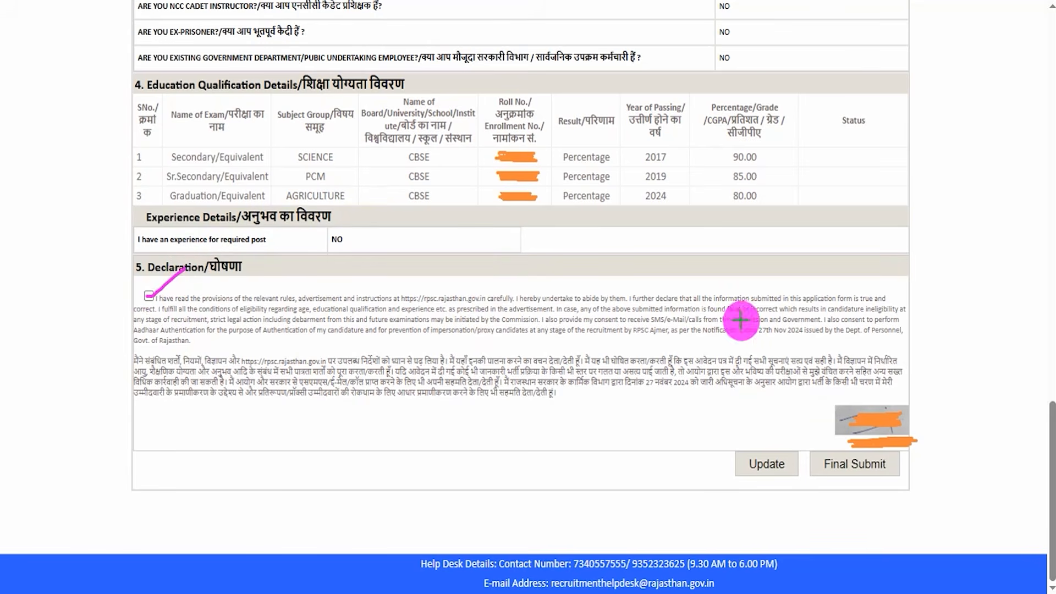
pyautogui.moveTo(1024, 306)
pyautogui.mouseDown()
pyautogui.moveTo(995, 366)
pyautogui.moveTo(984, 448)
pyautogui.moveTo(904, 461)
pyautogui.mouseUp()
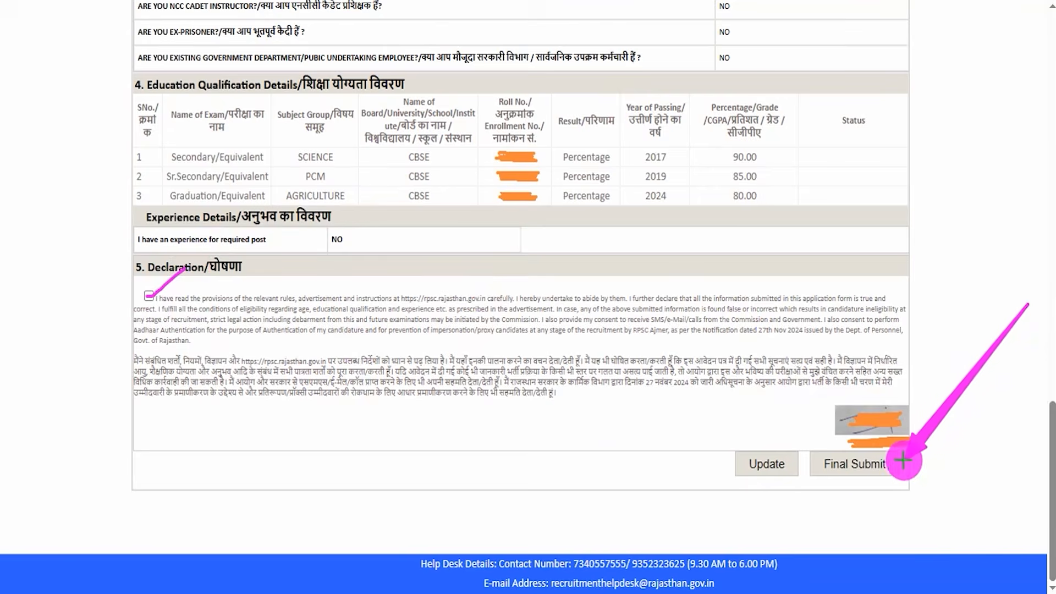
pyautogui.click(903, 460)
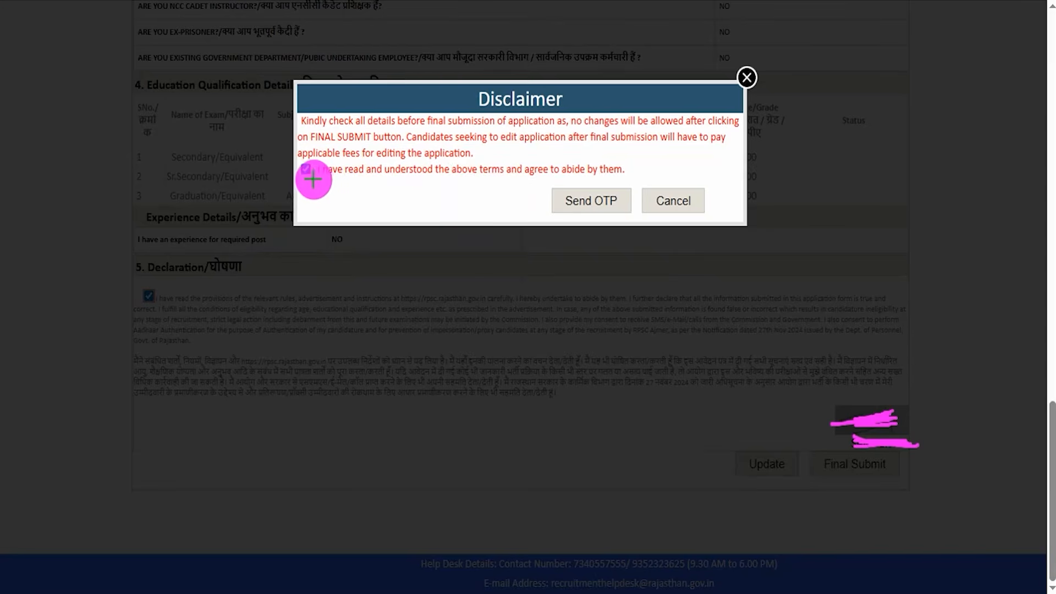
# Agree to the final submission terms in the Disclaimer and send the OTP.
pyautogui.moveTo(308, 173); pyautogui.dragTo(352, 143)
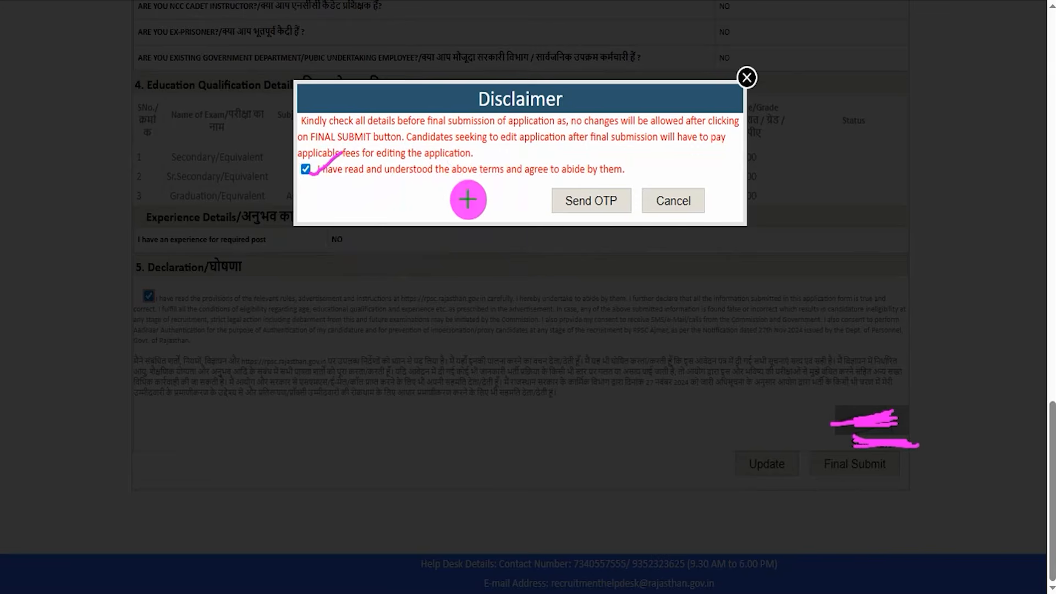
pyautogui.moveTo(424, 200); pyautogui.dragTo(547, 200)
pyautogui.click(566, 200)
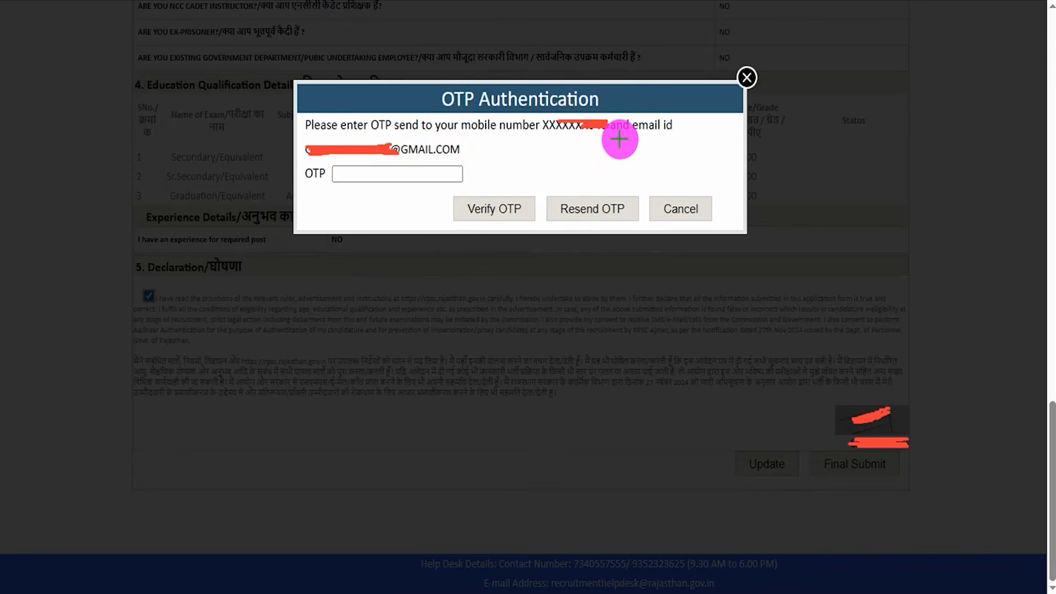
# Enter the OTP received on the registered mobile number or email and verify it to submit the application.
pyautogui.moveTo(612, 134); pyautogui.dragTo(639, 114)
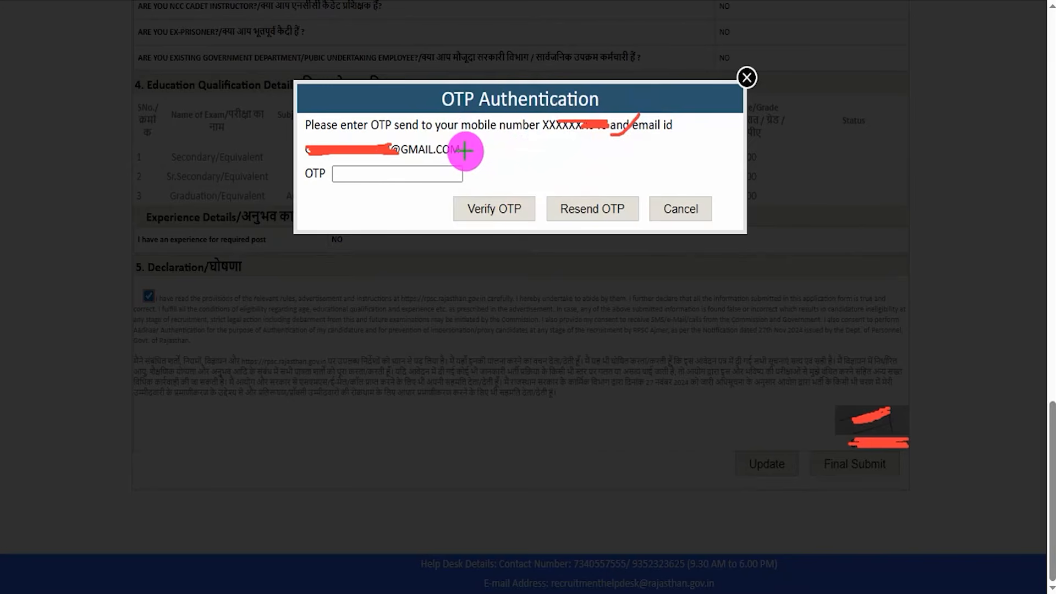
pyautogui.moveTo(464, 151); pyautogui.dragTo(496, 130)
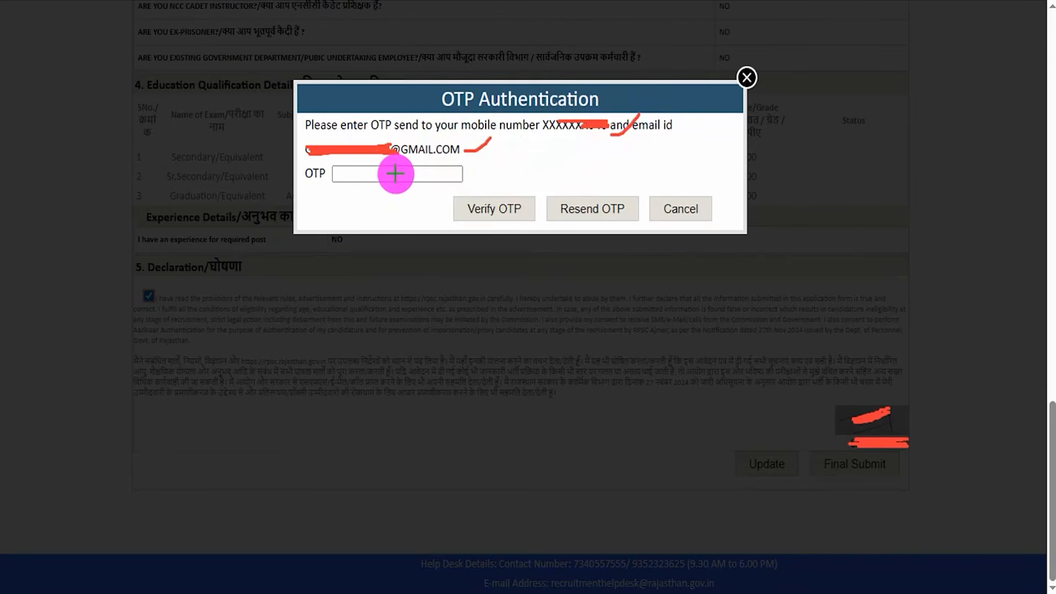
pyautogui.moveTo(395, 174); pyautogui.dragTo(432, 150)
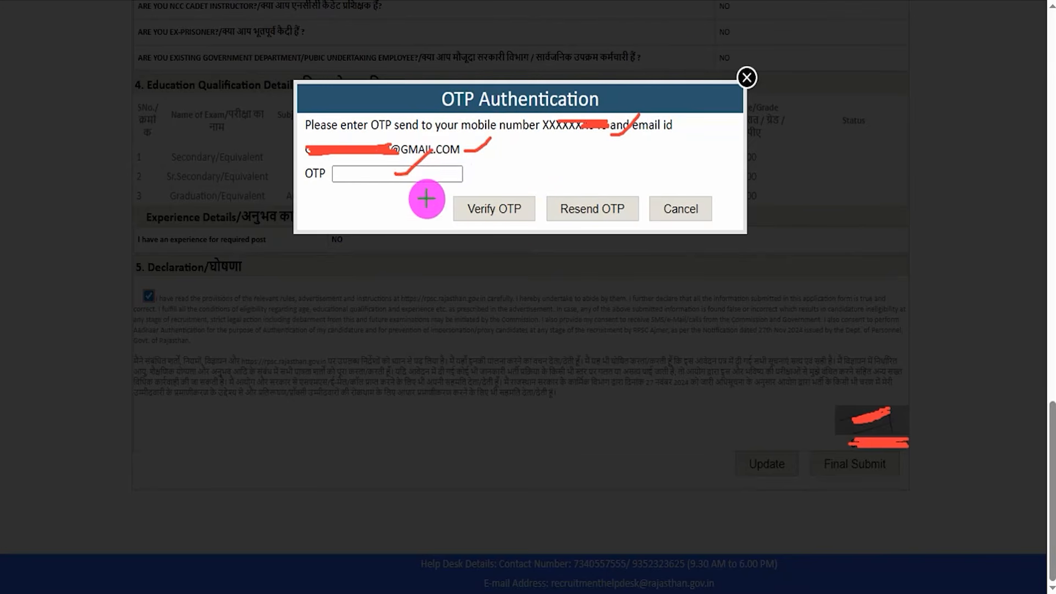
pyautogui.moveTo(350, 210); pyautogui.dragTo(437, 210)
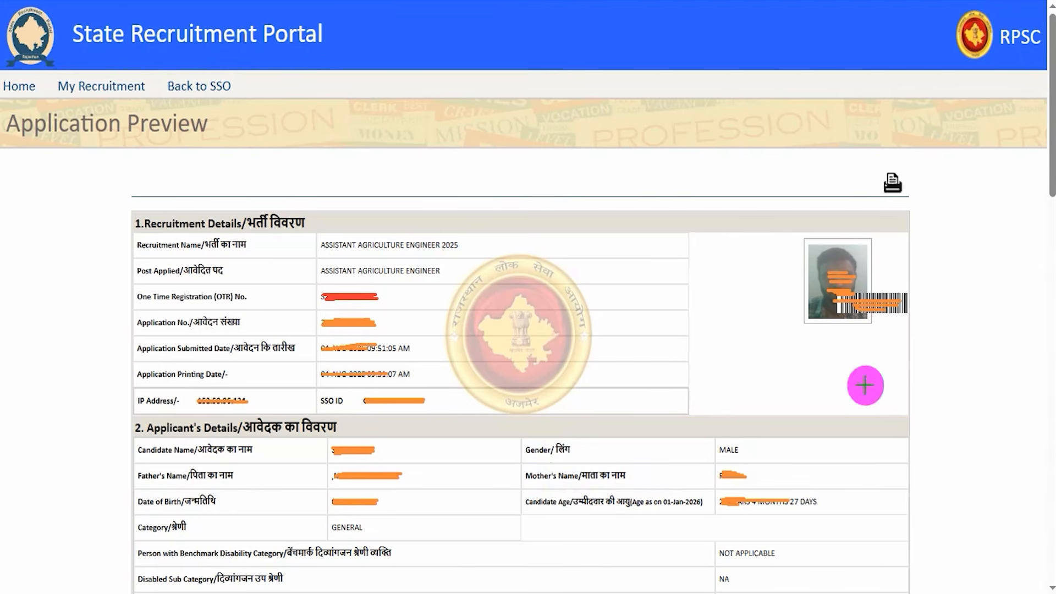
pyautogui.moveTo(855, 155)
pyautogui.mouseDown()
pyautogui.moveTo(914, 160)
pyautogui.moveTo(926, 204)
pyautogui.mouseUp()
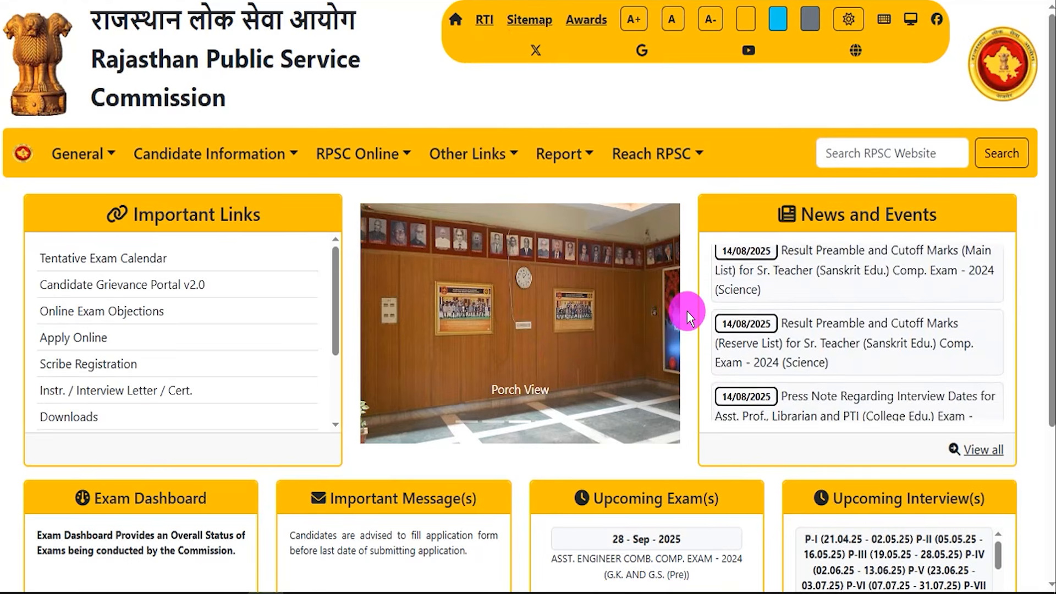
pyautogui.scroll(-4, 687, 311)
pyautogui.scroll(4, 688, 311)
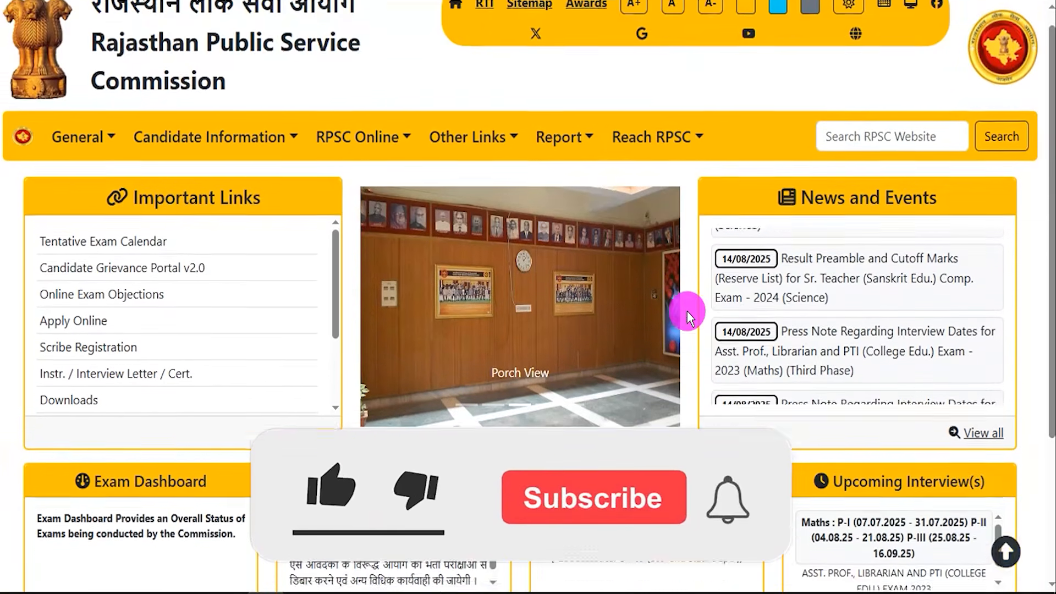
pyautogui.scroll(1, 687, 311)
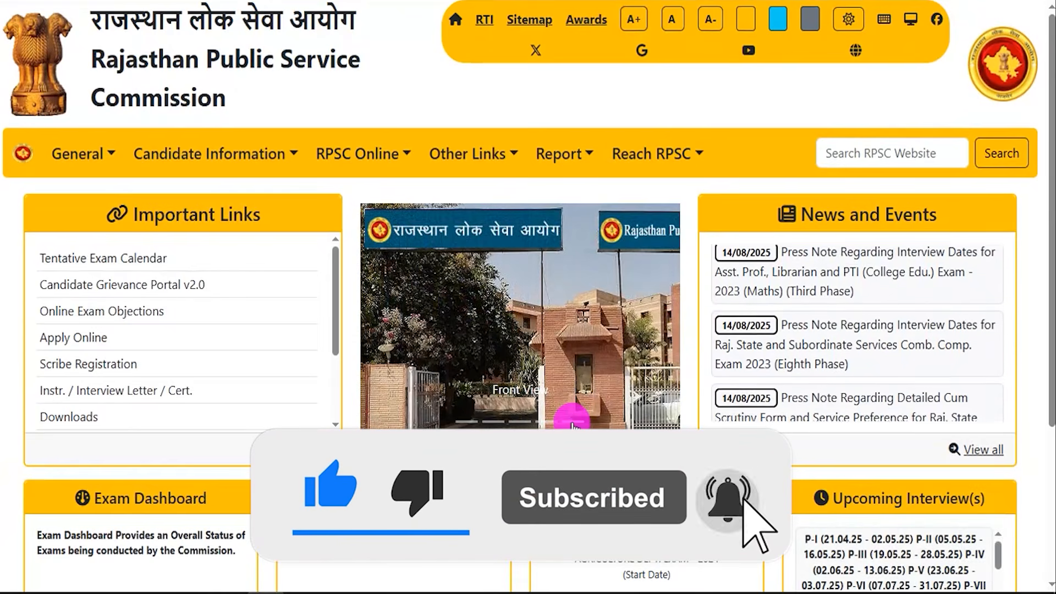
pyautogui.click(465, 421)
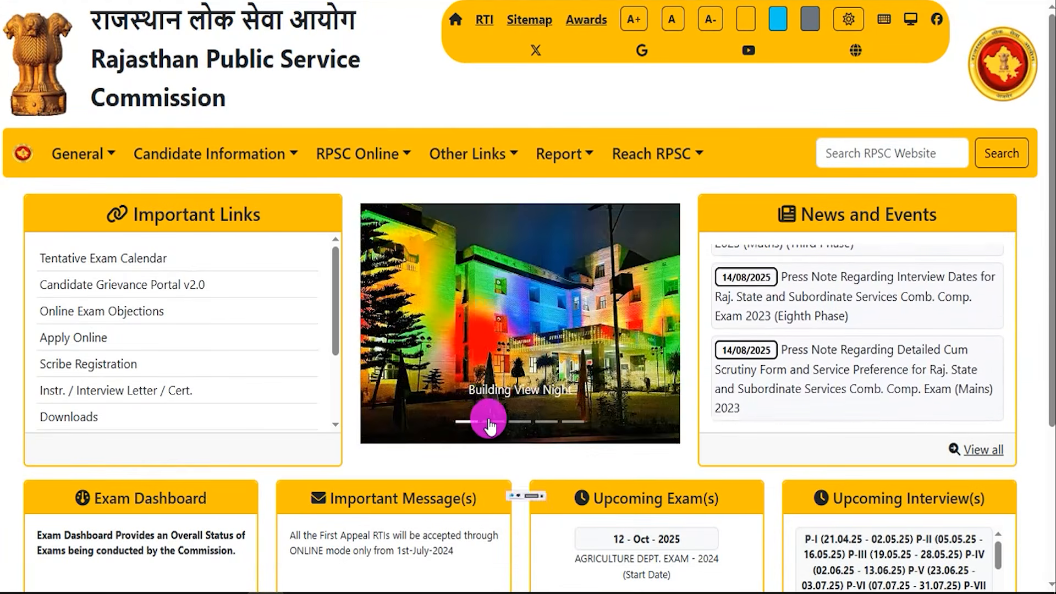